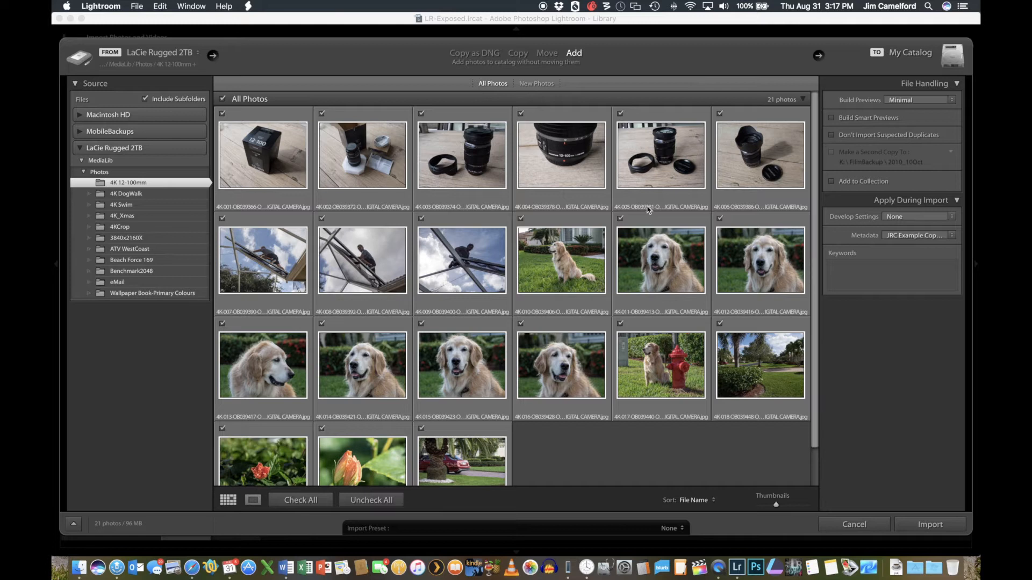
- Exclude the first three photos from the import and include them again, and toggle the selection of all photos off and on
click(232, 117)
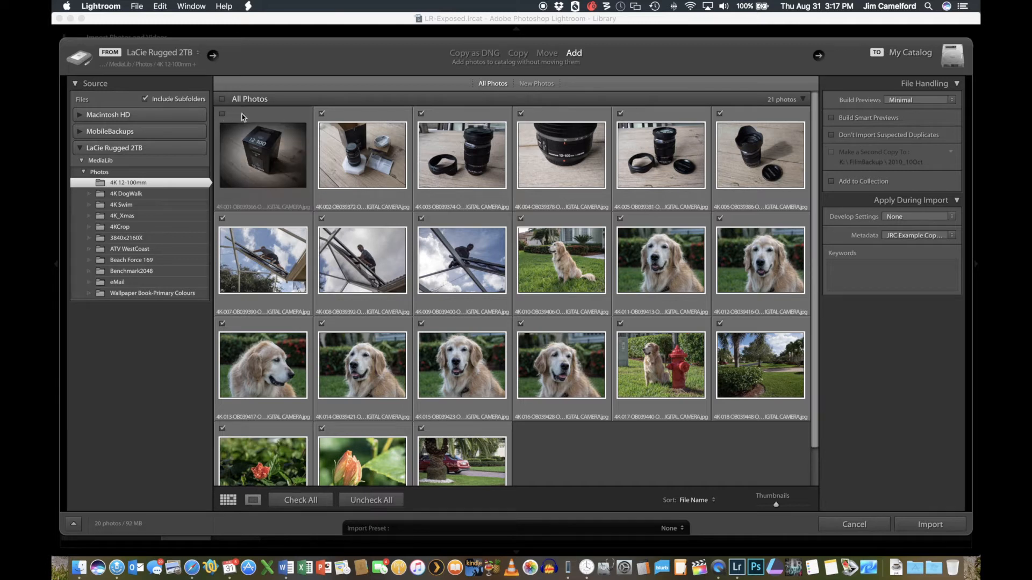
click(323, 114)
click(422, 114)
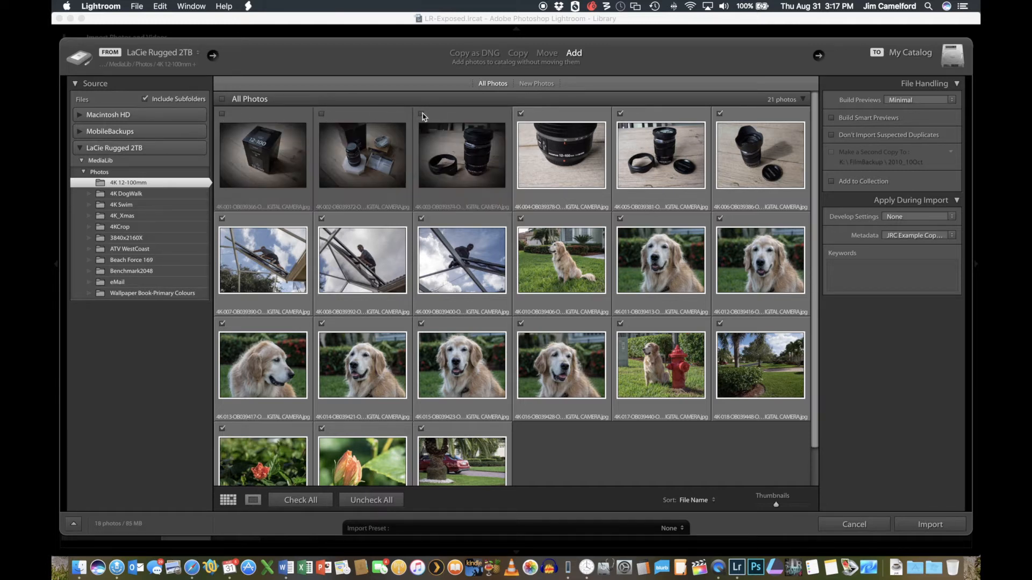
click(422, 114)
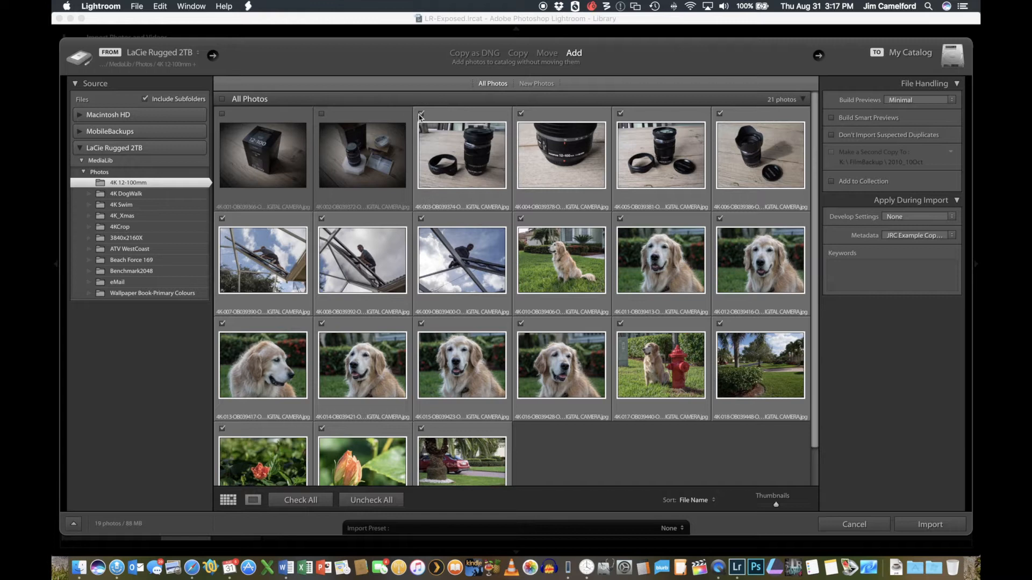
click(322, 114)
click(223, 114)
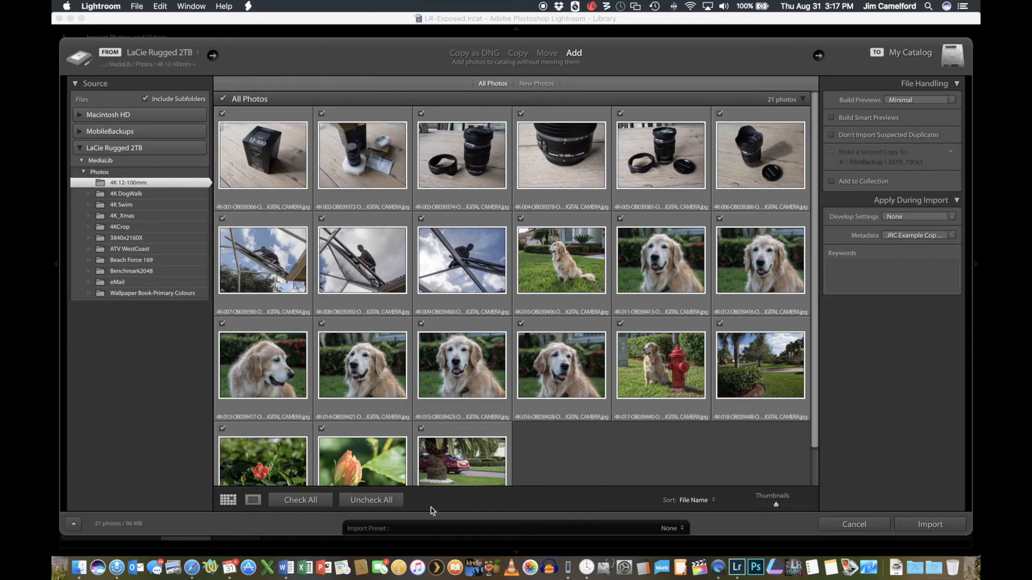
click(371, 500)
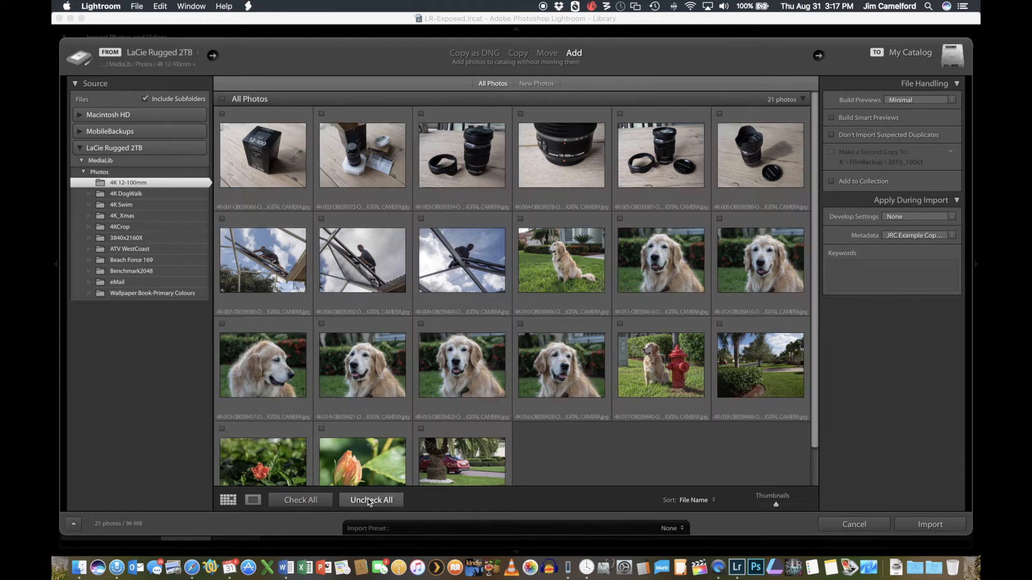
click(293, 505)
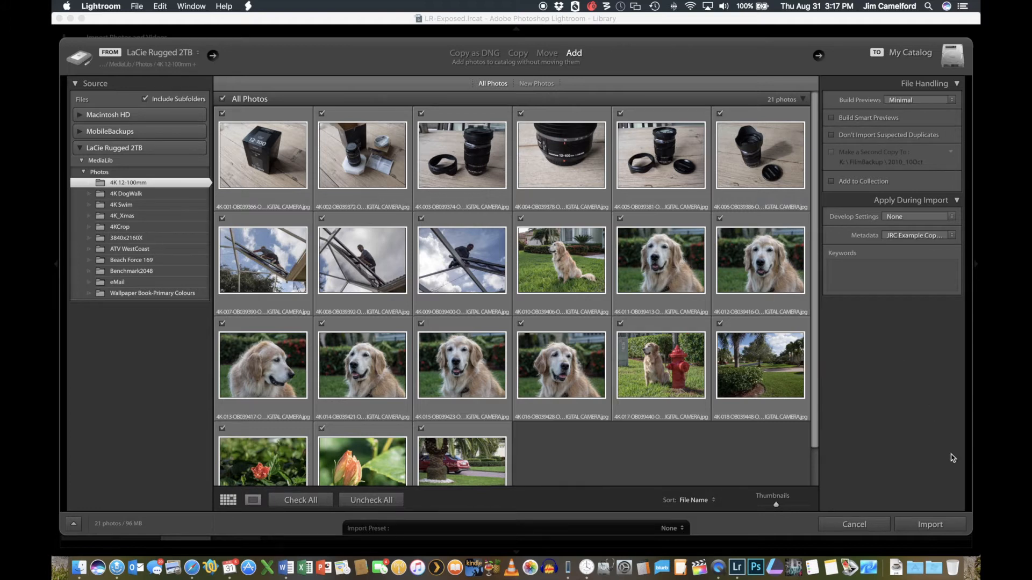
- Import all checked photos with the Add method and browse the 4K 12-100mm folder in Grid view
click(930, 524)
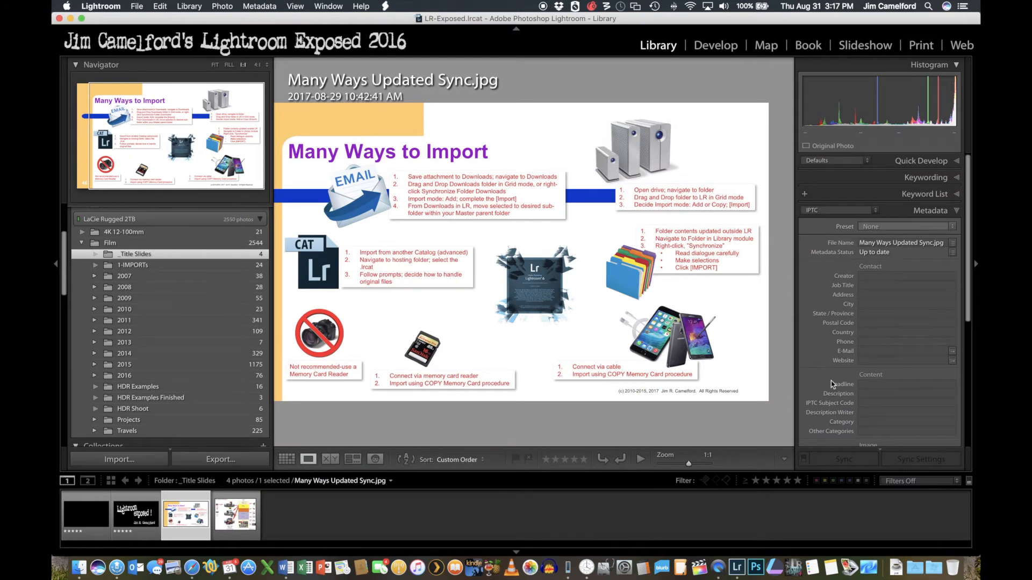
click(128, 234)
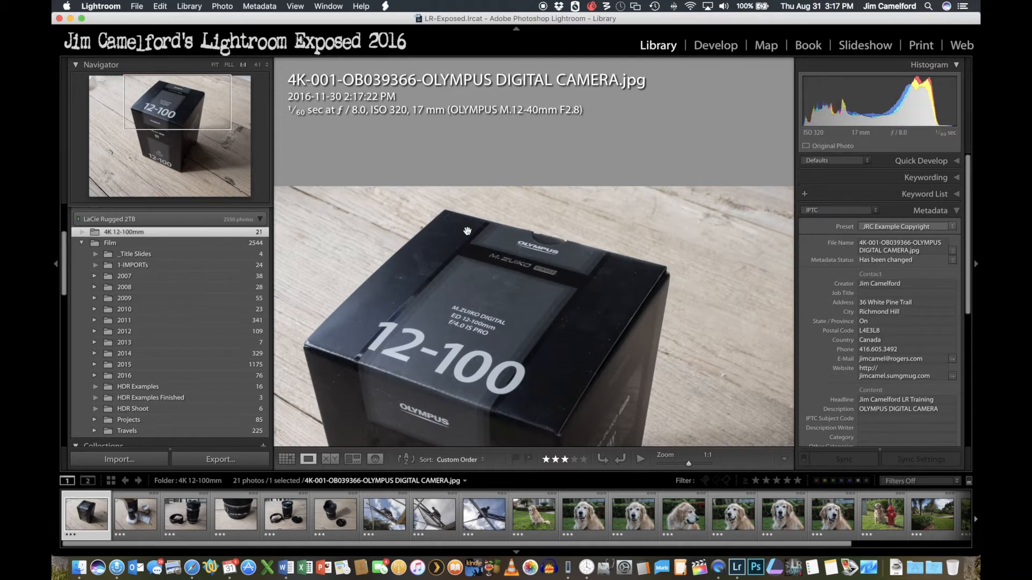
key(g)
scroll(573, 191, down, 5)
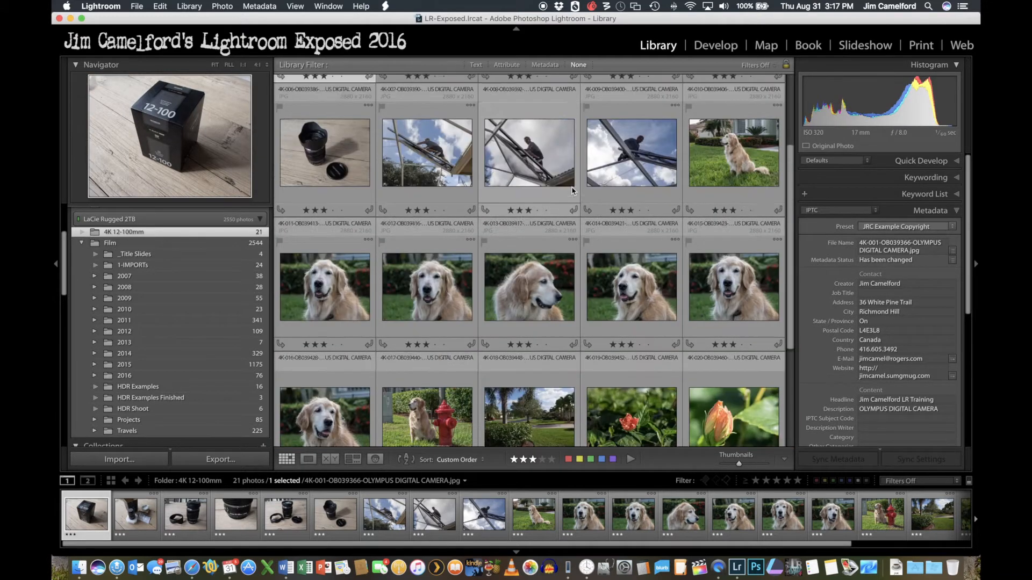
scroll(573, 190, up, 5)
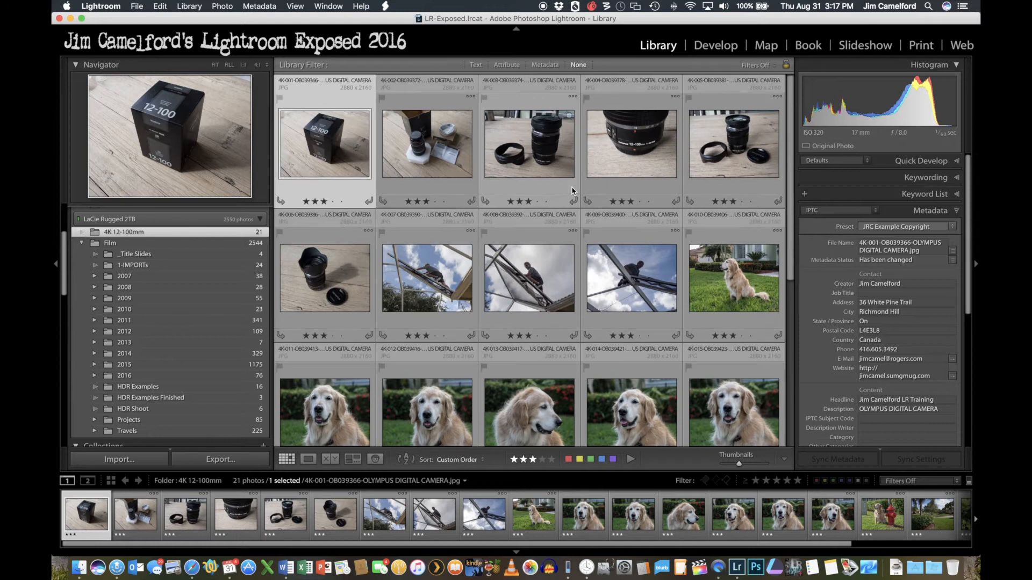
- Switch to Finder, send the 4K DogWalk folder from MediaLib/Photos to Lightroom, and import all its photos with Add
click(79, 564)
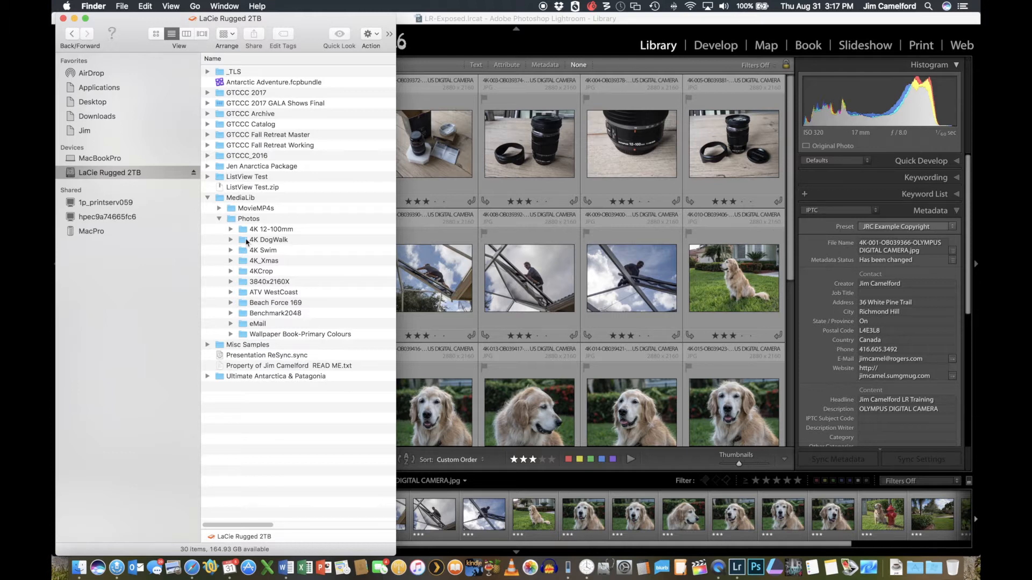
click(247, 240)
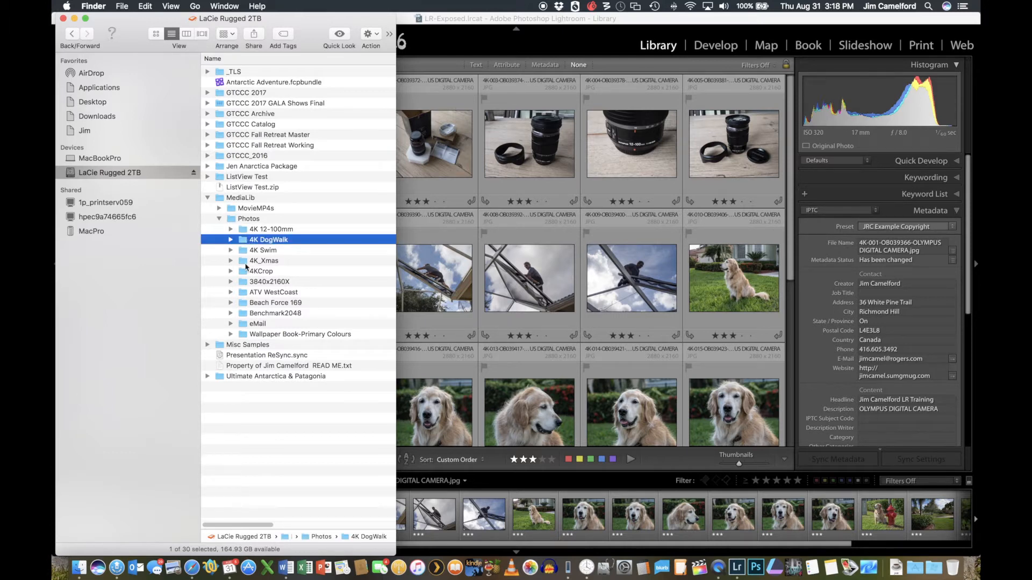
drag(242, 243, 551, 203)
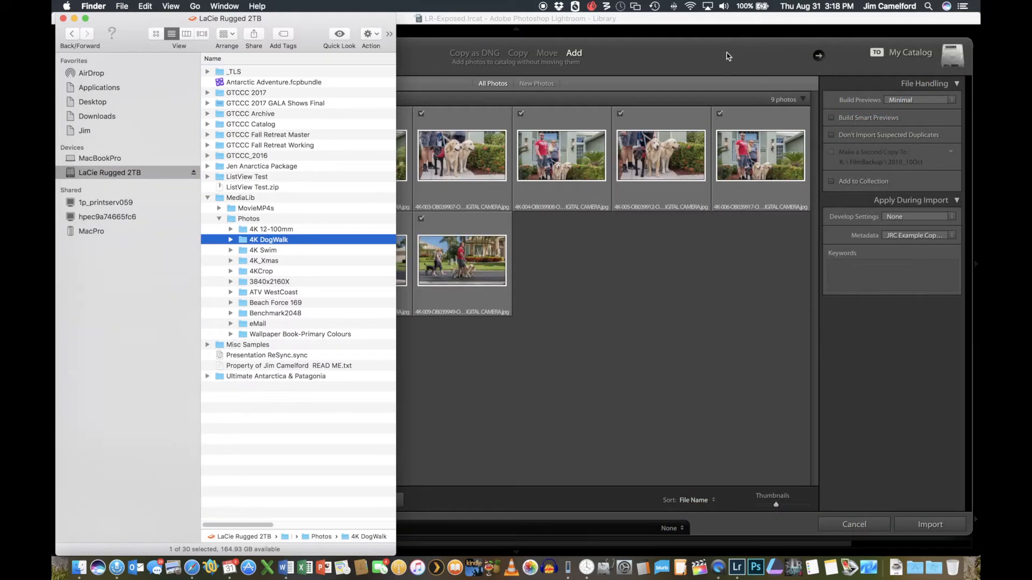
click(727, 54)
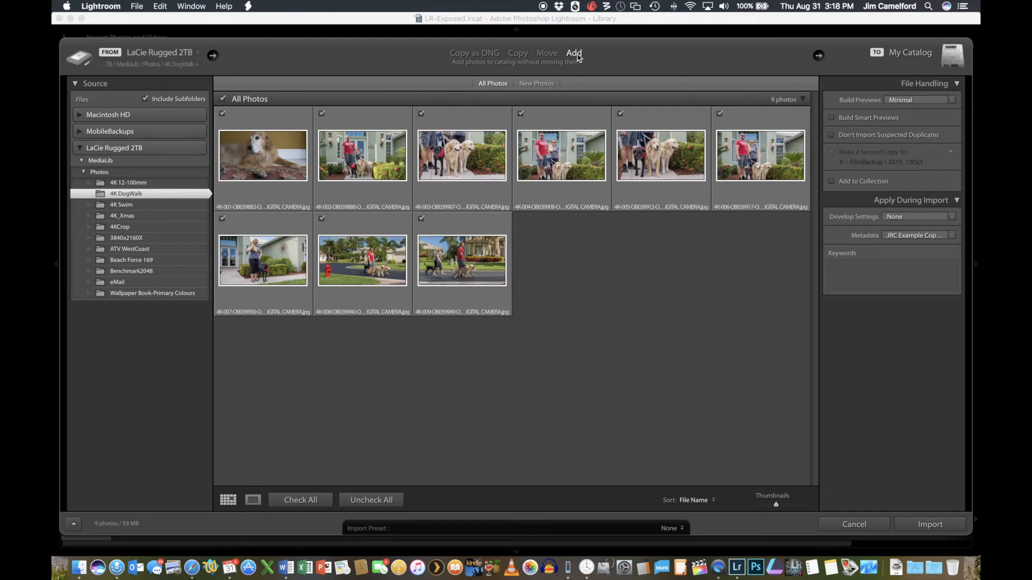
click(930, 525)
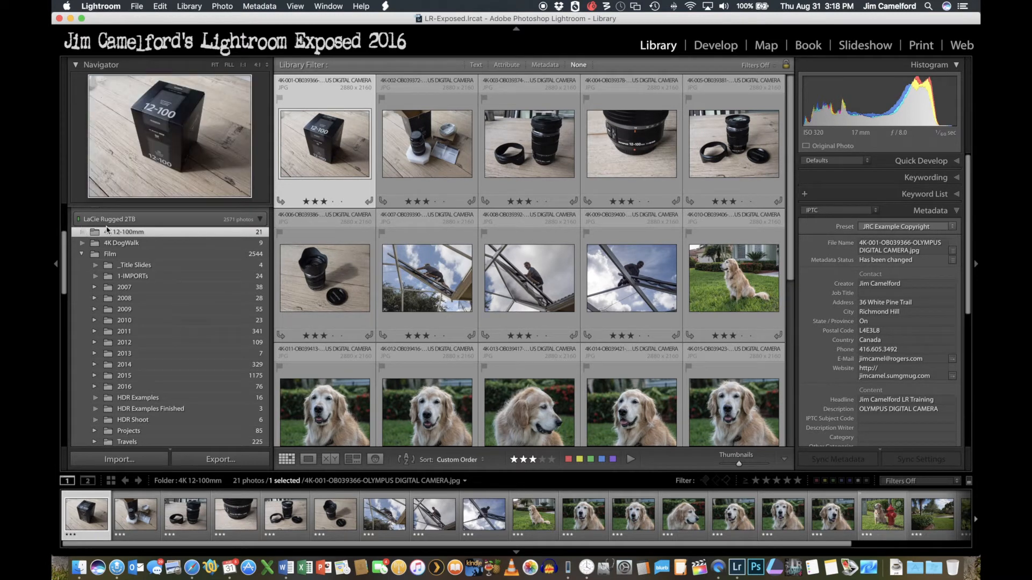
- Display the photos of the imported 4K DogWalk folder in the Library grid
click(110, 243)
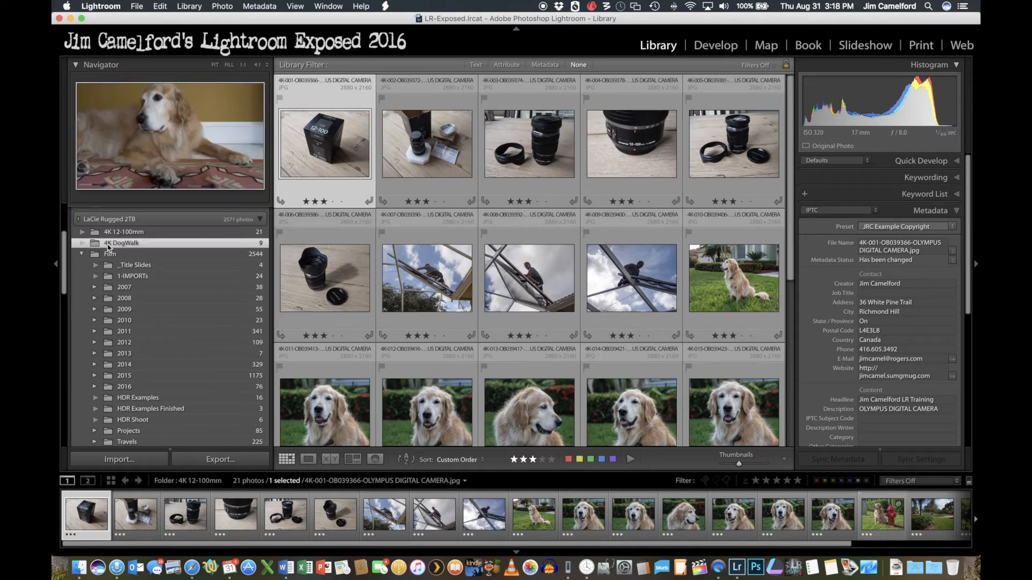
click(108, 231)
click(110, 243)
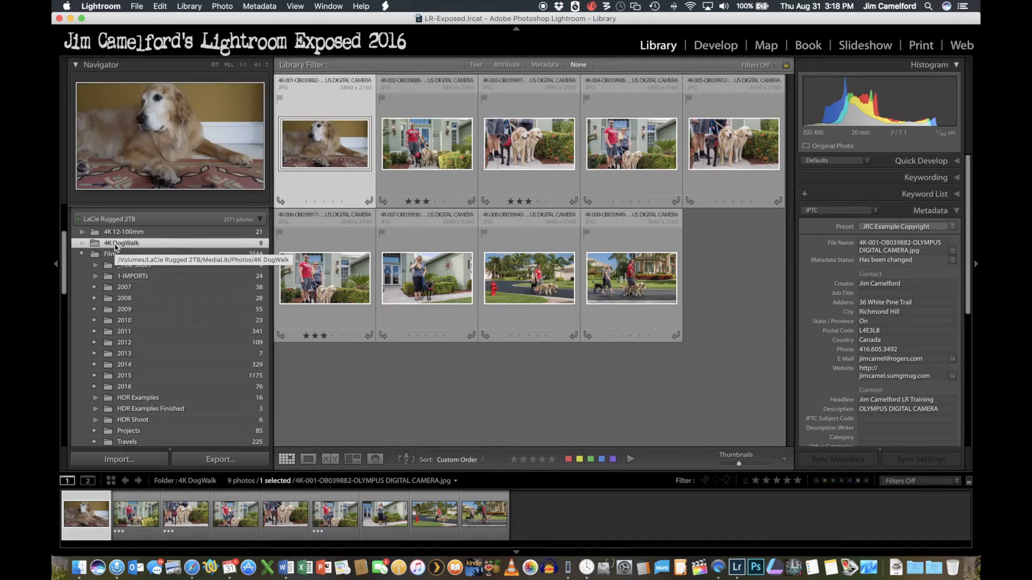
- Move the 4K DogWalk and 4K 12-100mm folders into 2016_09Sep inside the Film library's 2016 folder
click(95, 387)
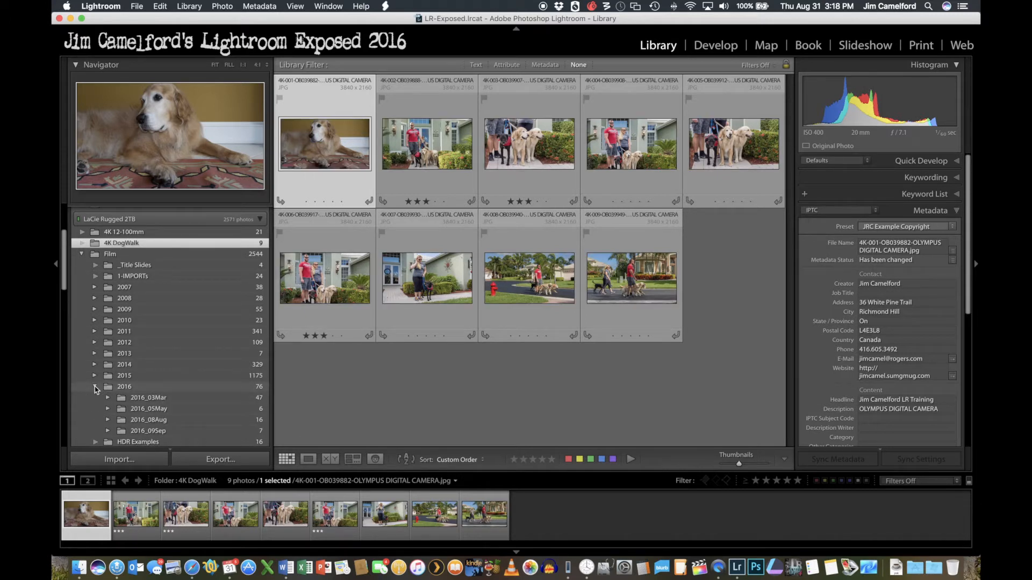
click(107, 430)
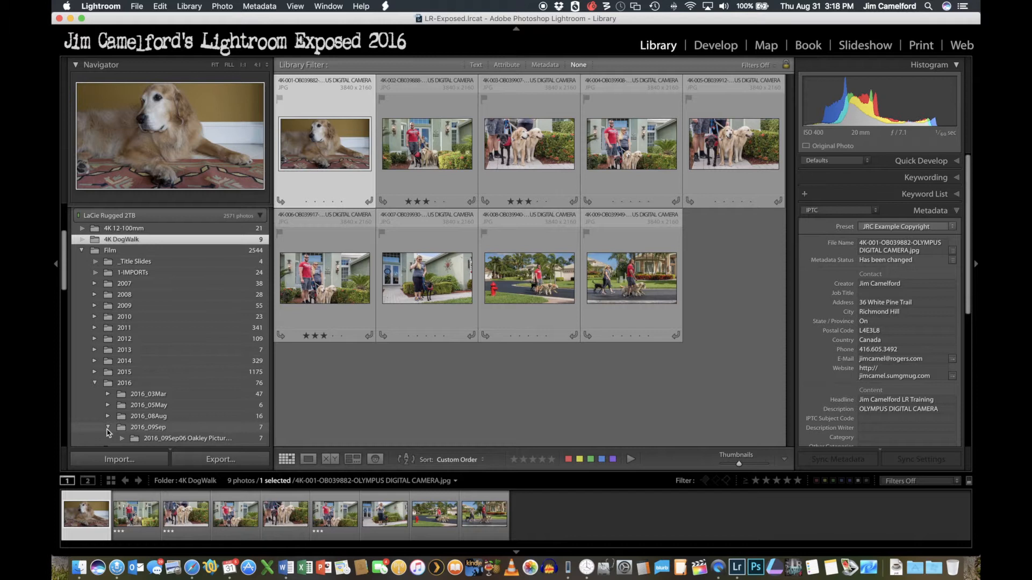
scroll(107, 433, down, 2)
scroll(107, 433, up, 1)
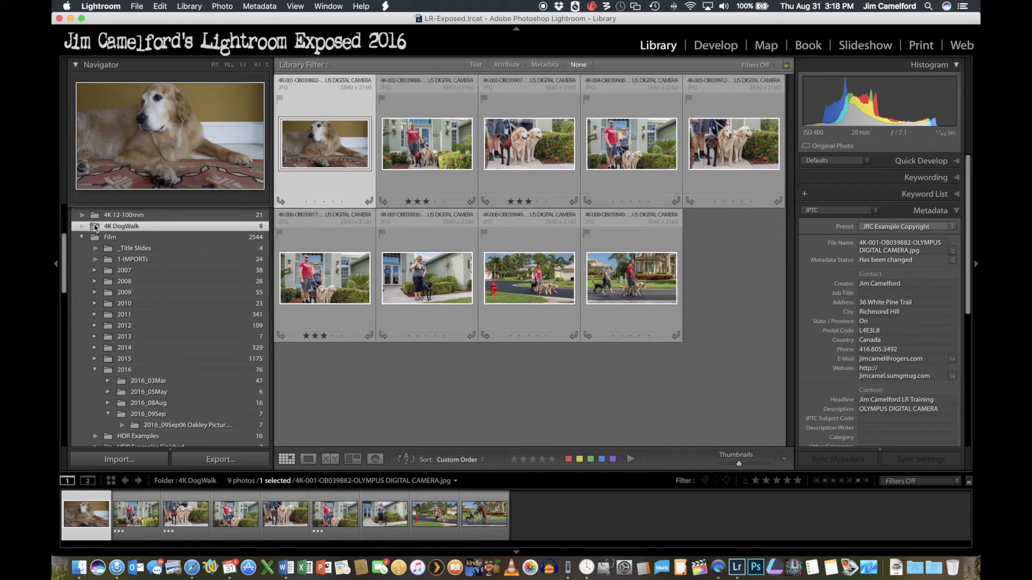
drag(95, 228, 167, 418)
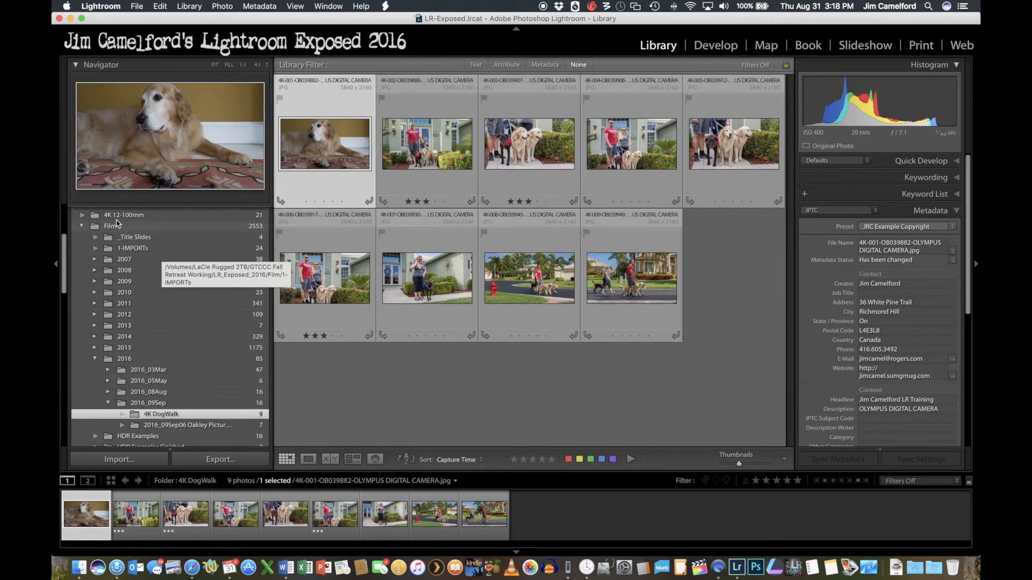
click(97, 217)
drag(95, 218, 158, 406)
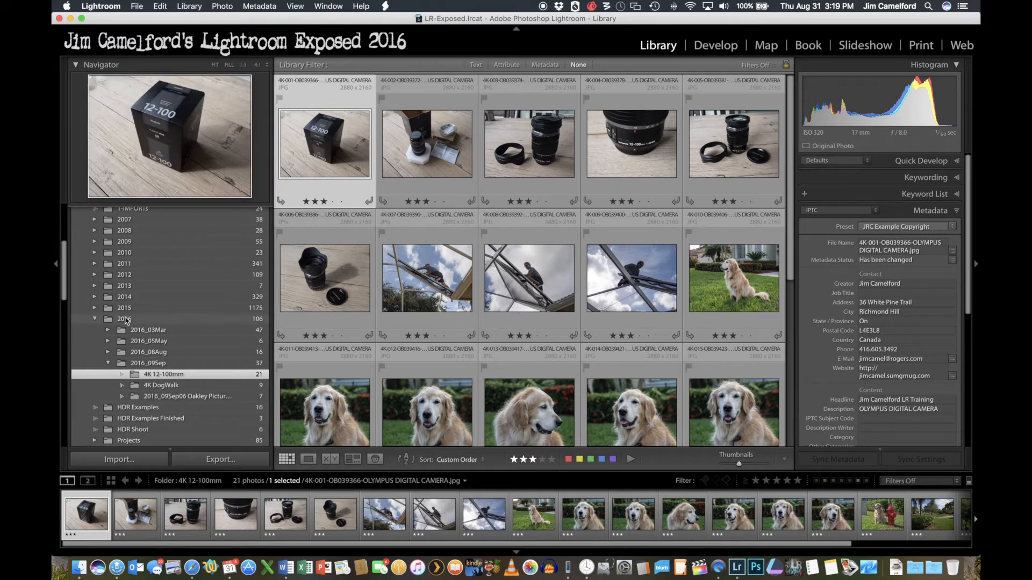
- Show the catalog's 2016 folder on disk, check the contents of 2016_09Sep, and examine the original MediaLib/Photos folder in Finder
click(126, 321)
right_click(125, 321)
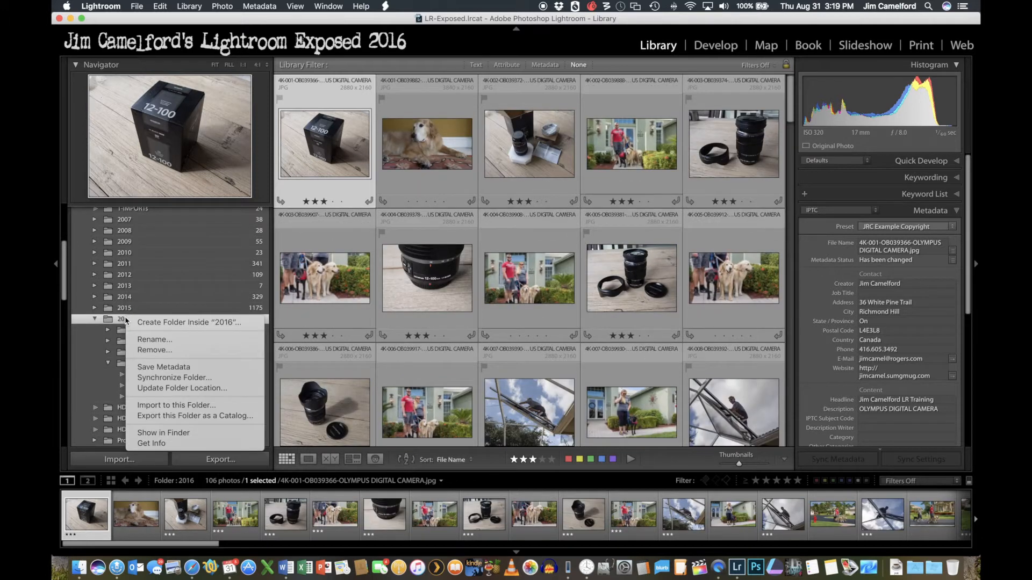
click(203, 432)
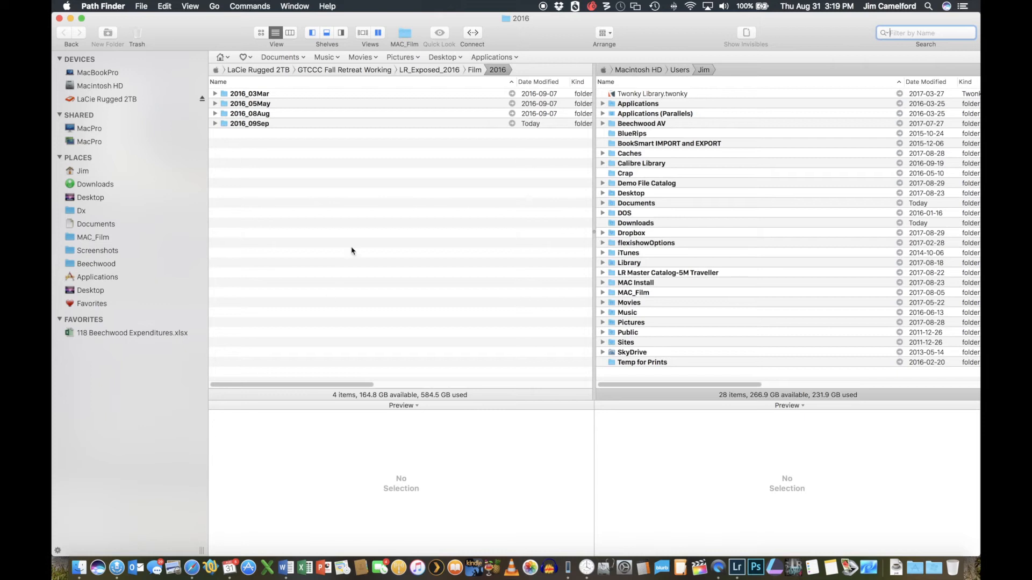
click(414, 71)
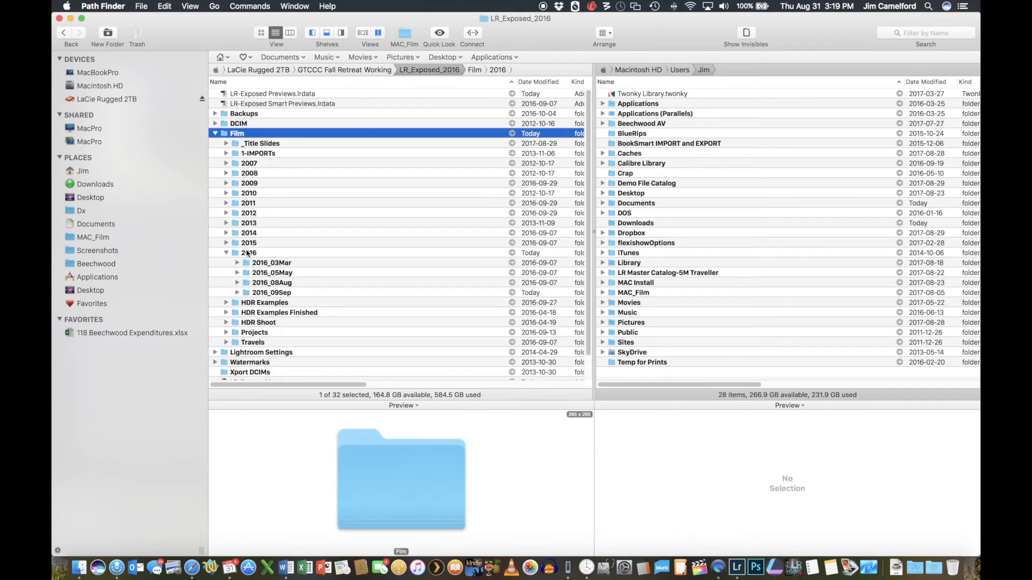
click(237, 293)
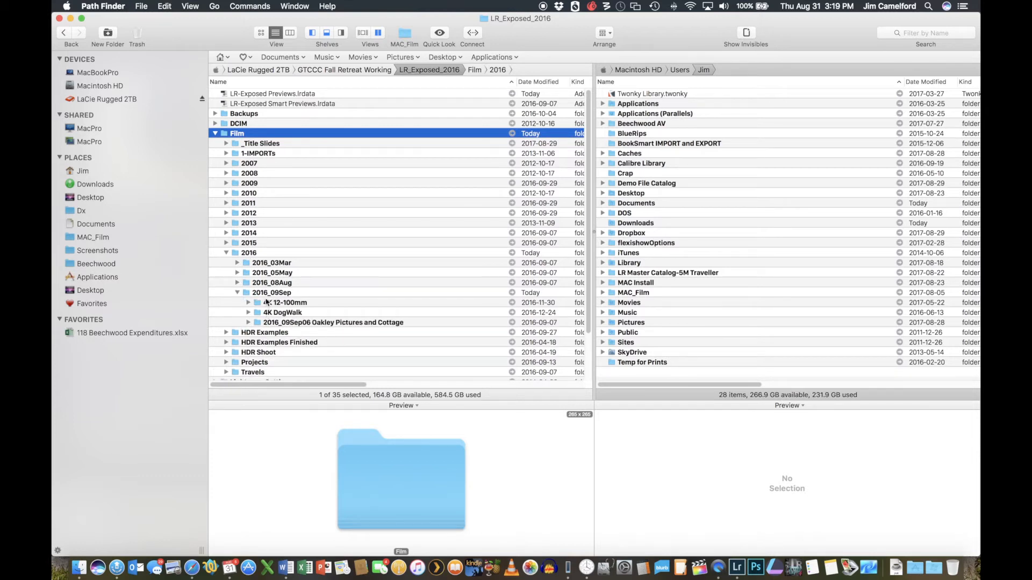
click(79, 567)
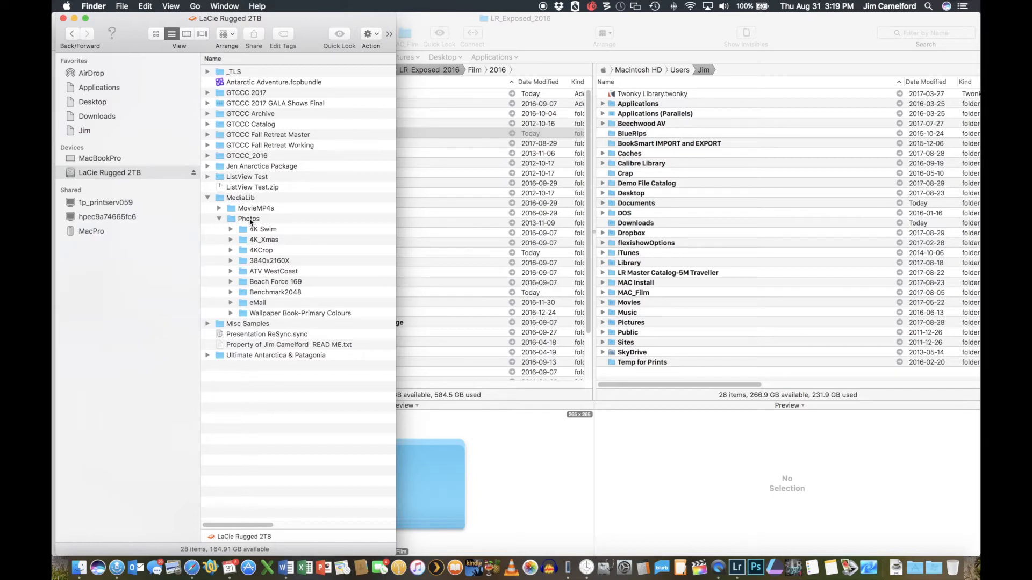
- Switch to Lightroom and collapse the 2016 folder, and import all photos of Finder's 4K Swim folder with Add
click(740, 567)
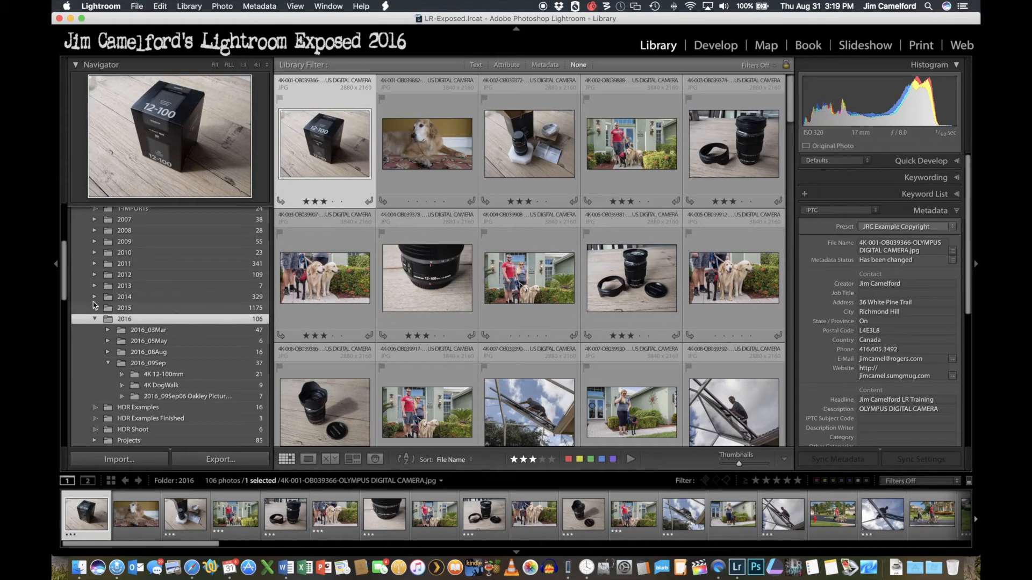
click(95, 320)
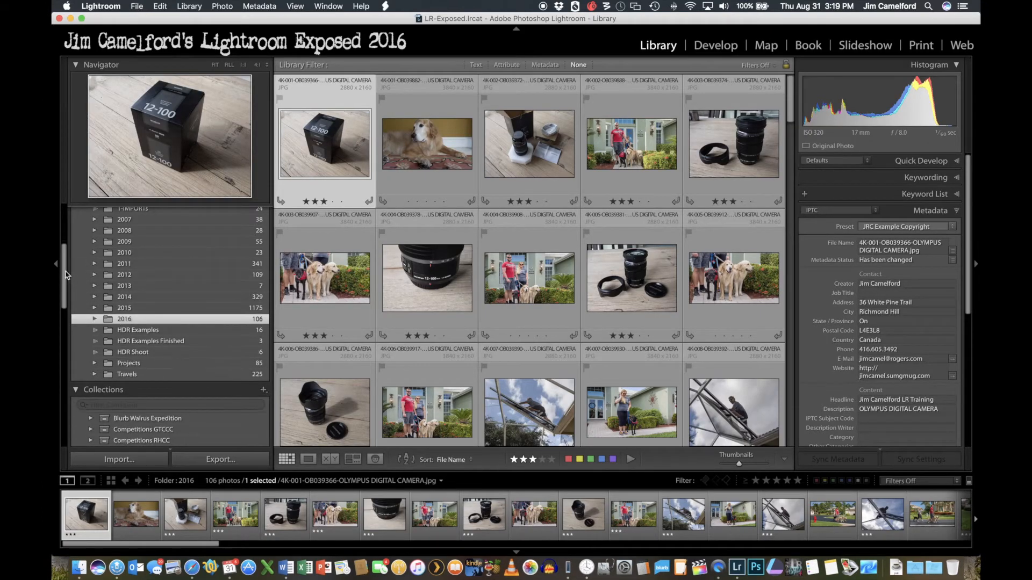
drag(63, 269, 66, 240)
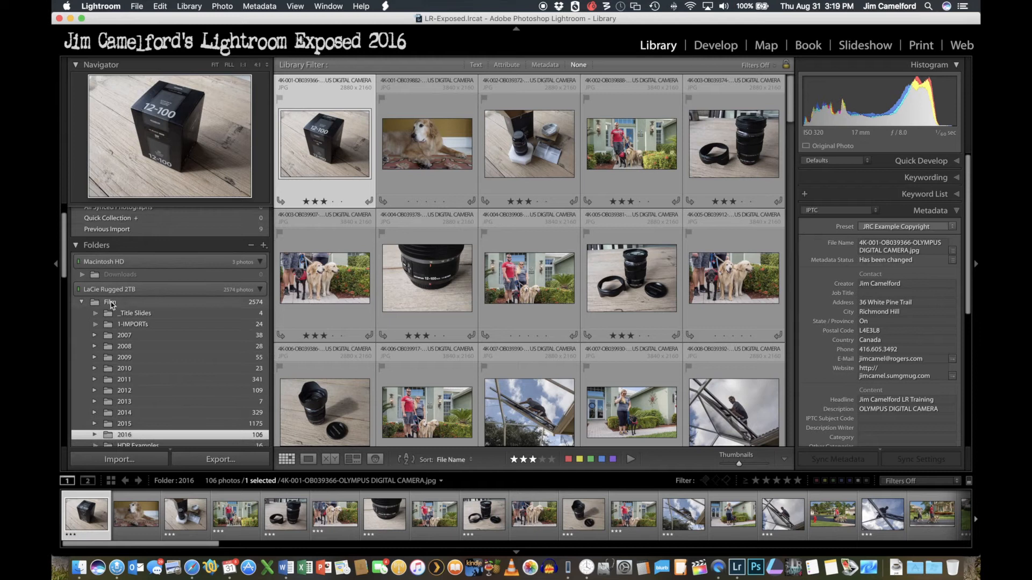
click(80, 566)
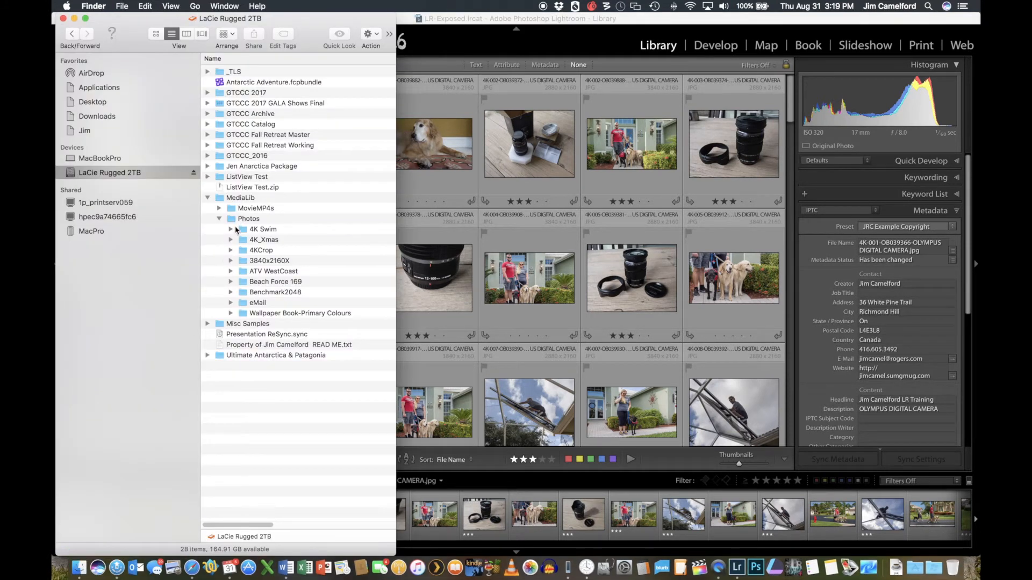
drag(244, 230, 561, 185)
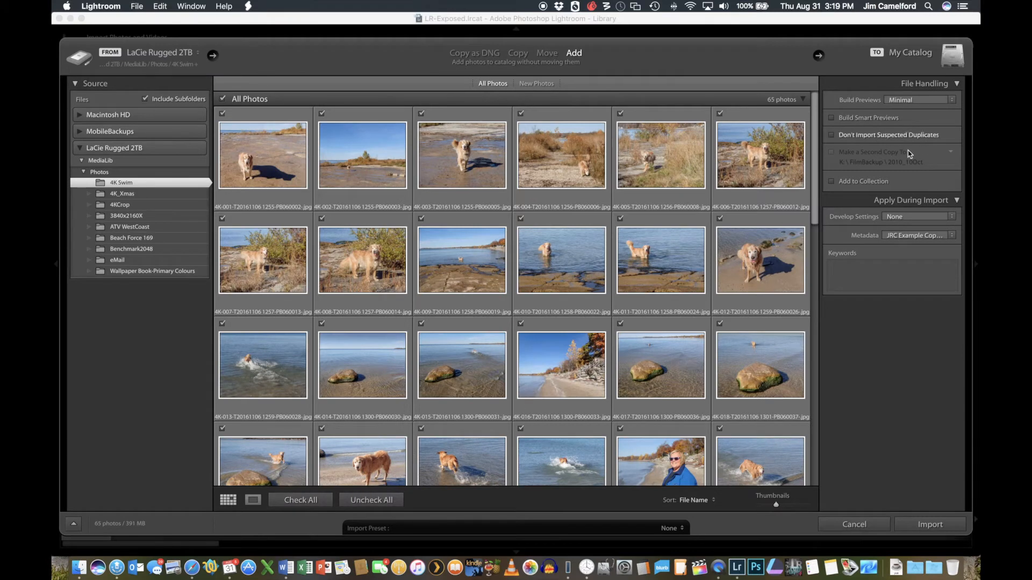
click(940, 524)
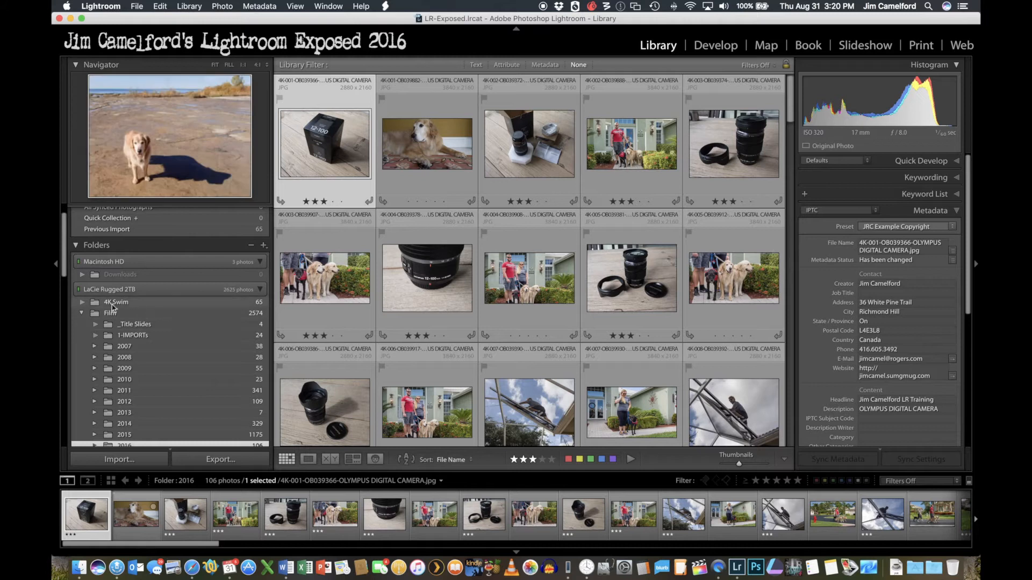
- Expand the Film library's 2016 folder and move the 4K Swim folder into 2016_09Sep
drag(62, 263, 61, 281)
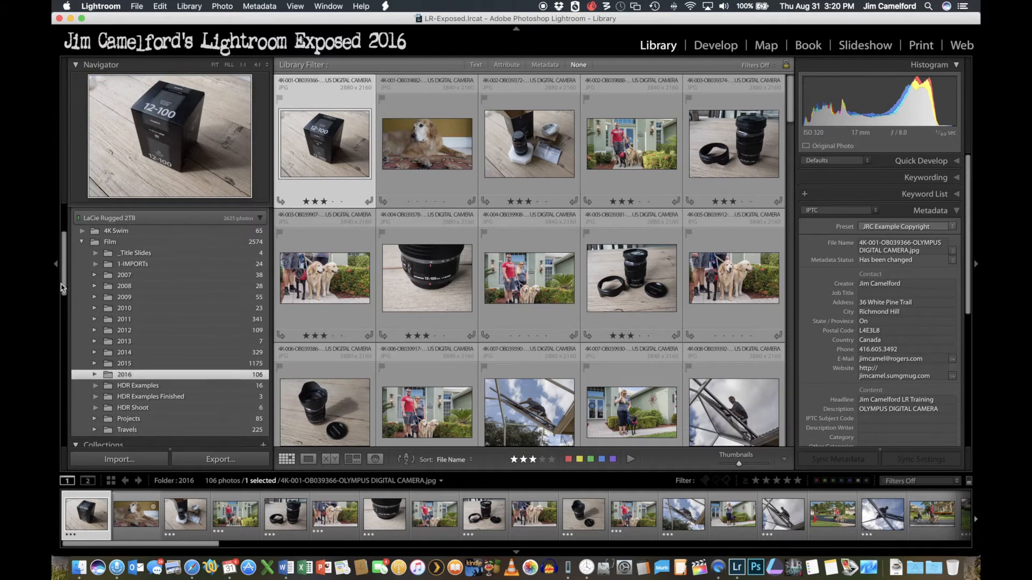
click(94, 375)
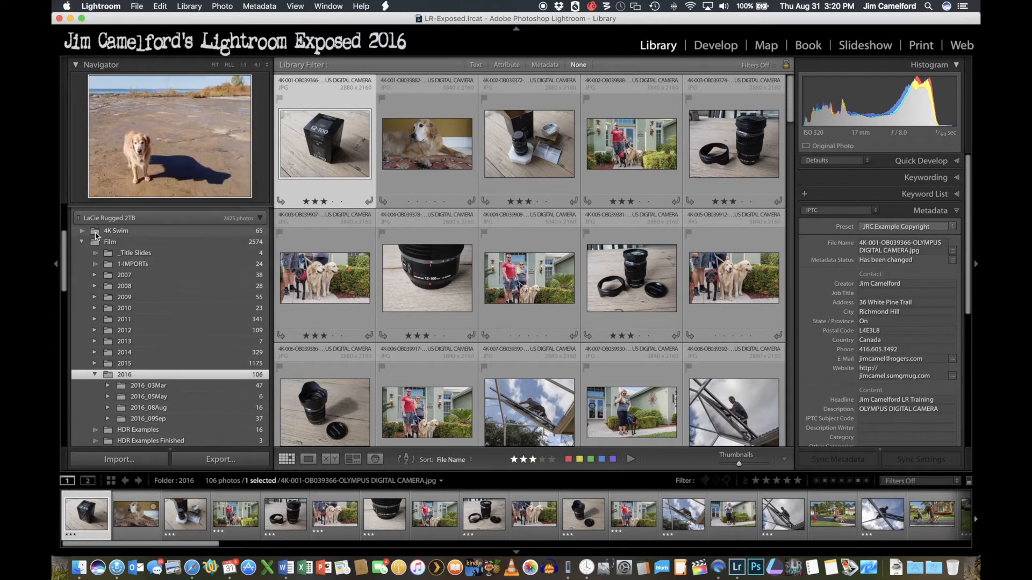
drag(93, 233, 158, 423)
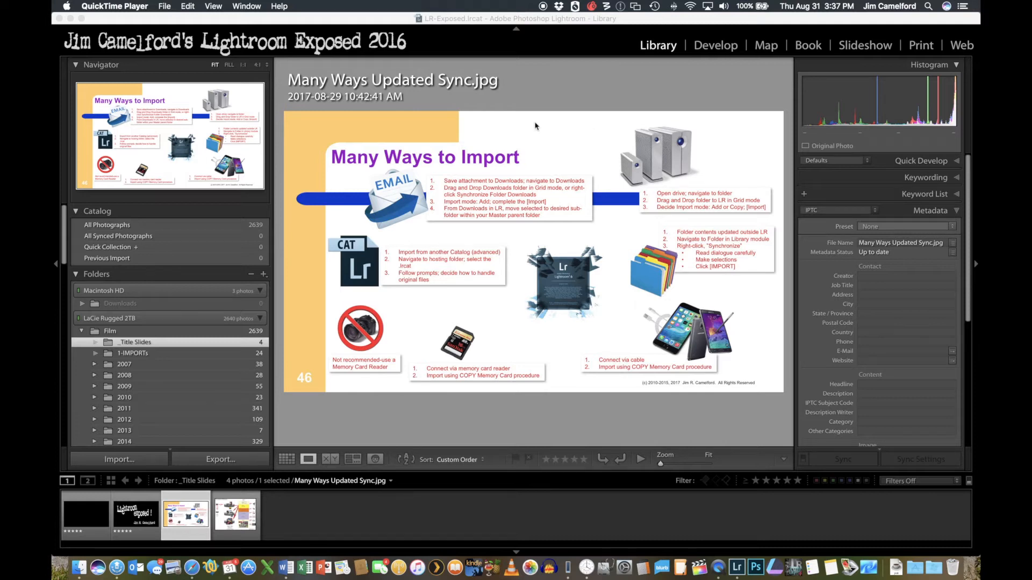
- Display the photos of the 4K 12-100mm folder inside 2016_09Sep in the Library grid and look through them
drag(60, 227, 63, 269)
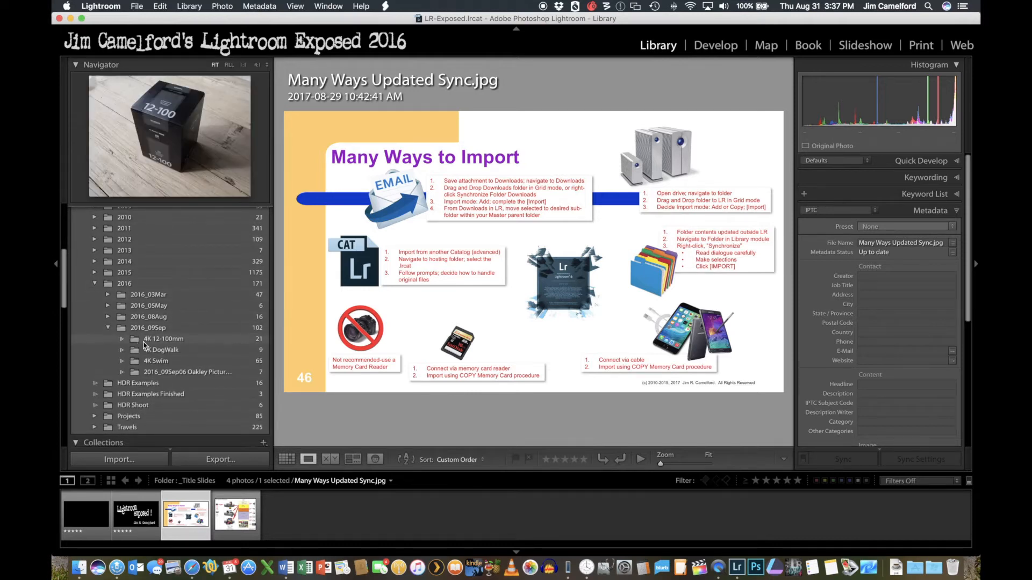
click(168, 340)
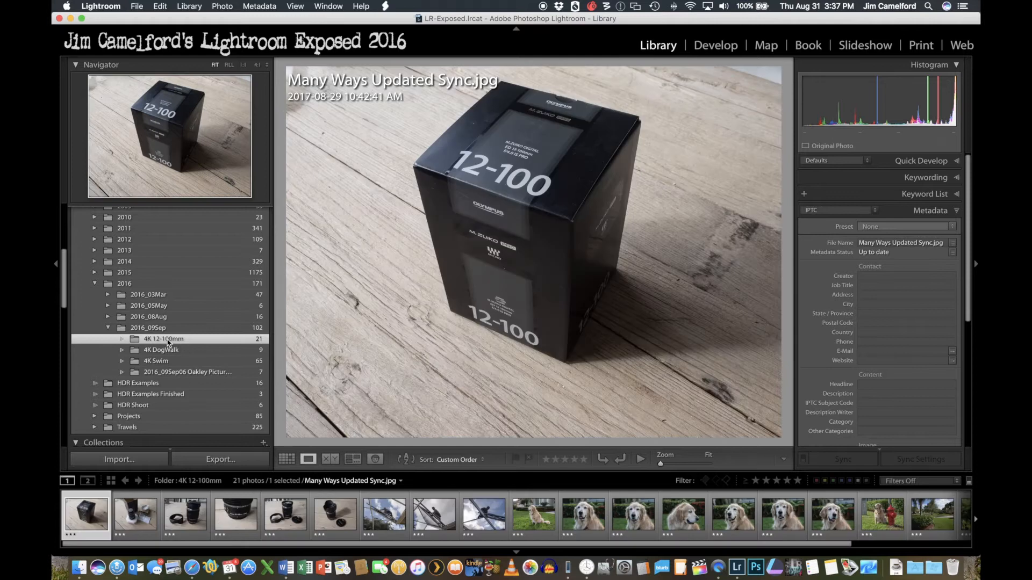
key(g)
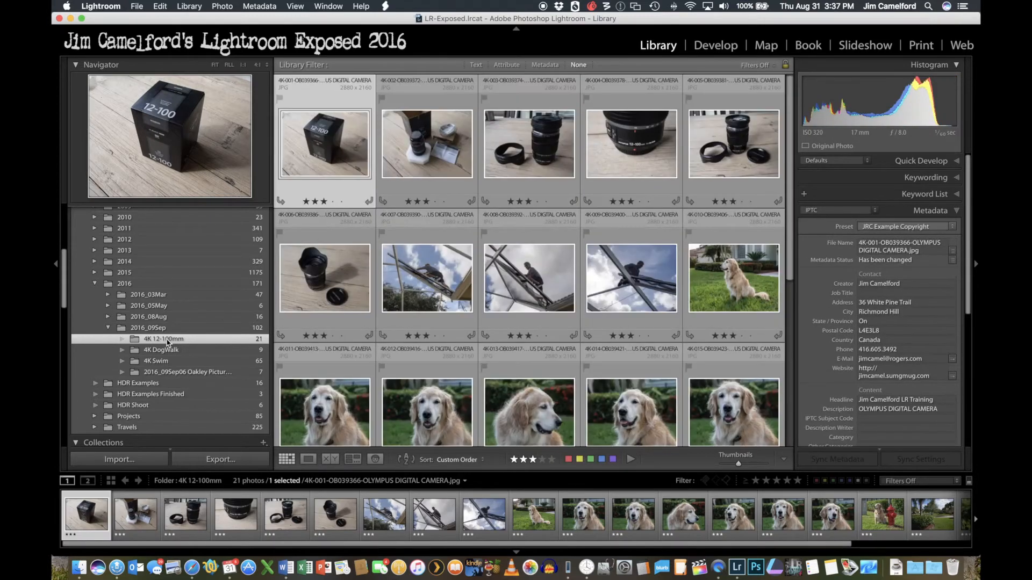
scroll(466, 254, down, 5)
scroll(466, 254, up, 5)
key(j)
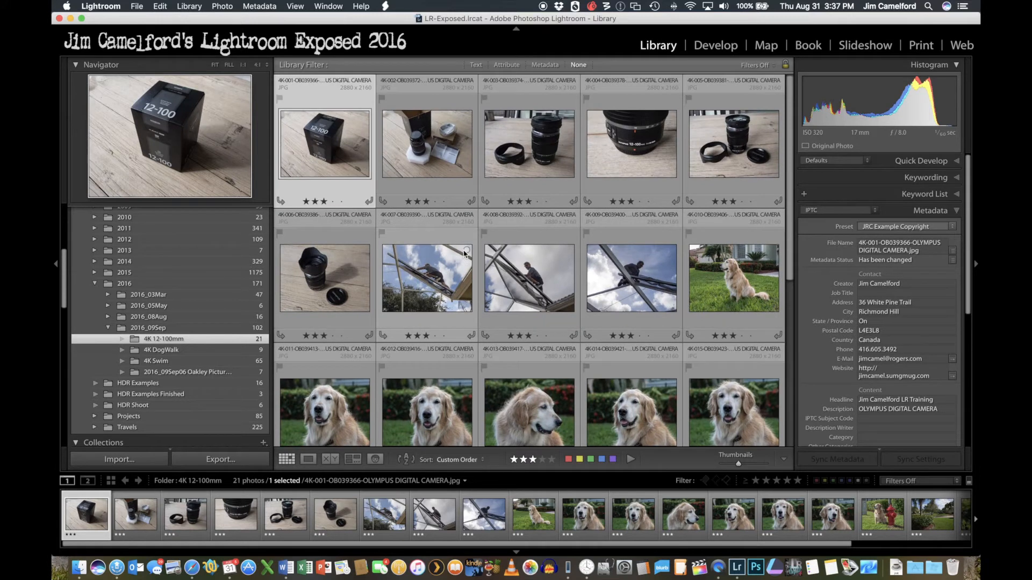
- Check the 4K 12-100mm folder for new or missing photos with Synchronize Folder, without running the synchronization
right_click(154, 340)
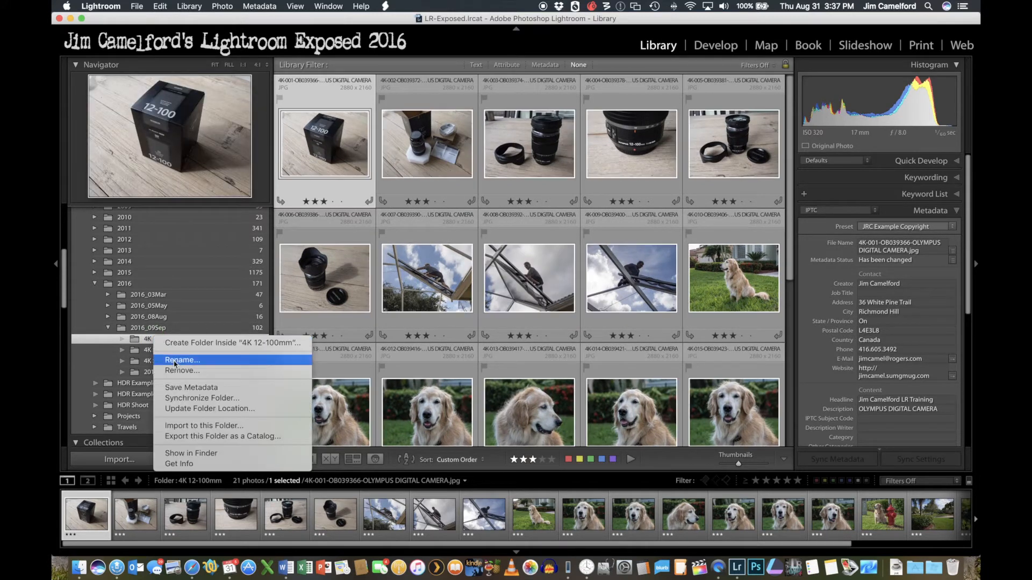
click(181, 401)
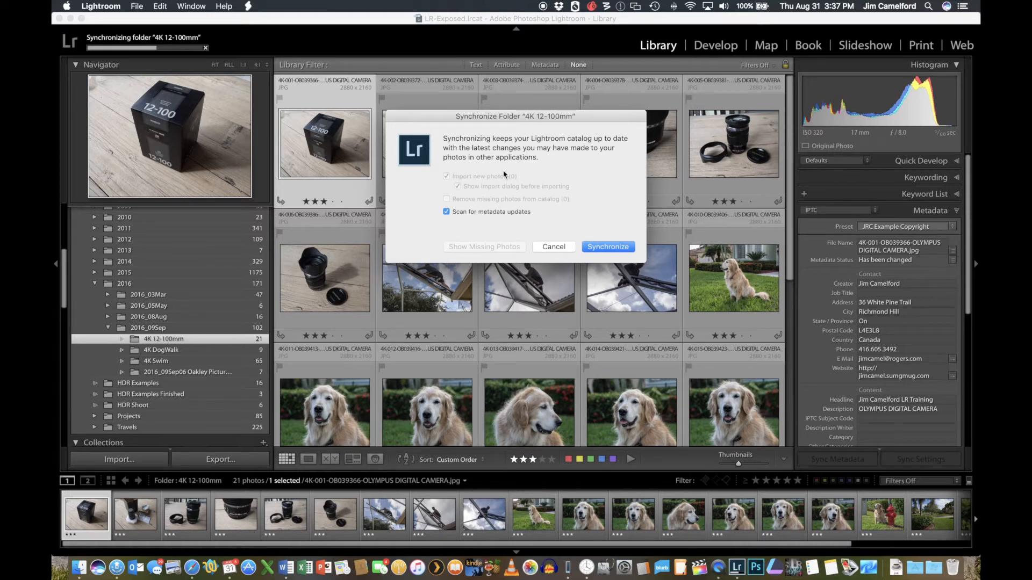
click(551, 250)
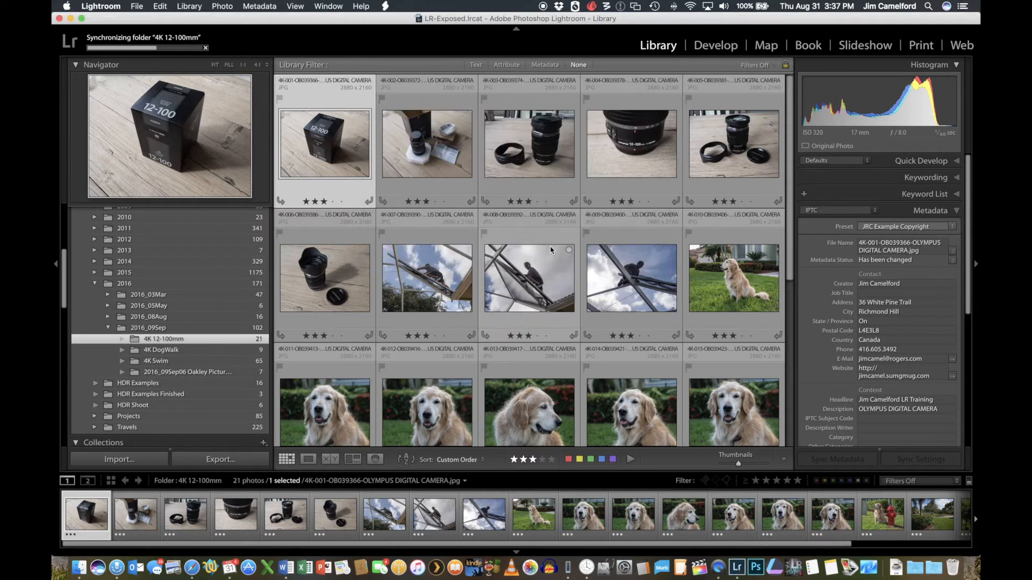
- Show the 4K 12-100mm folder on disk and copy OB039130.jpg and OB039147.jpg into it from the LaCie drive's MediaLib/Photos/4KCrop folder
right_click(172, 342)
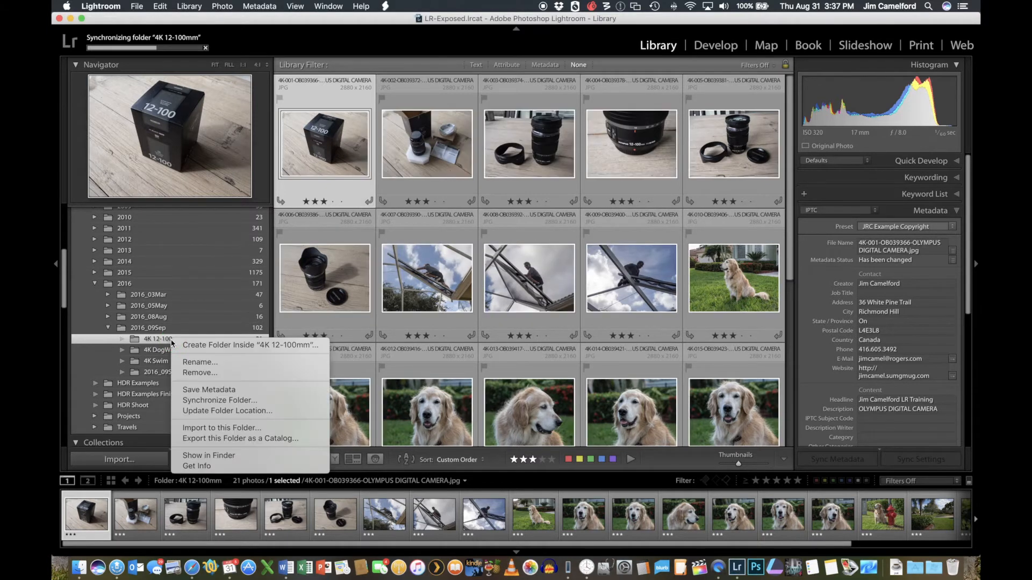
click(217, 456)
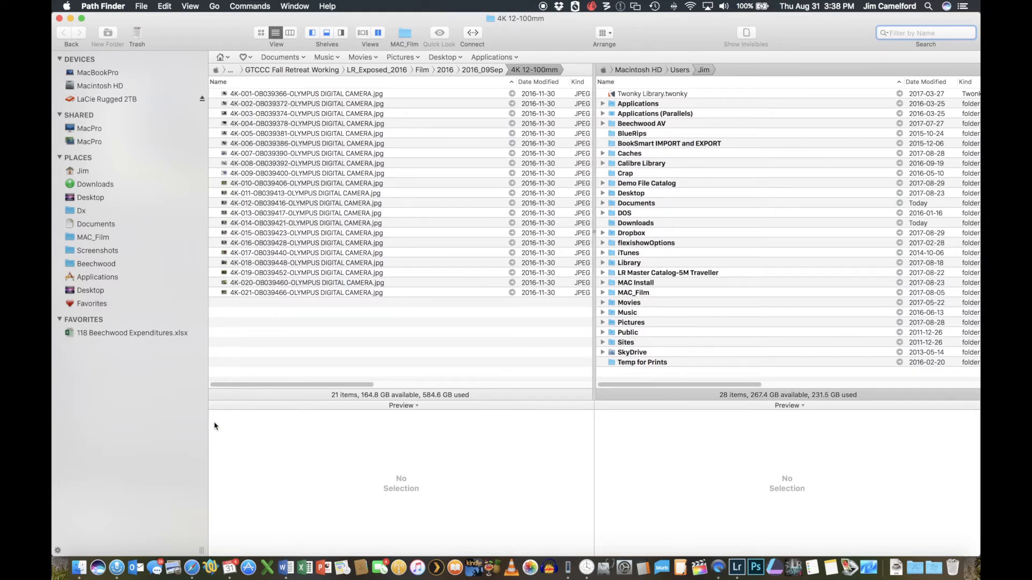
click(270, 235)
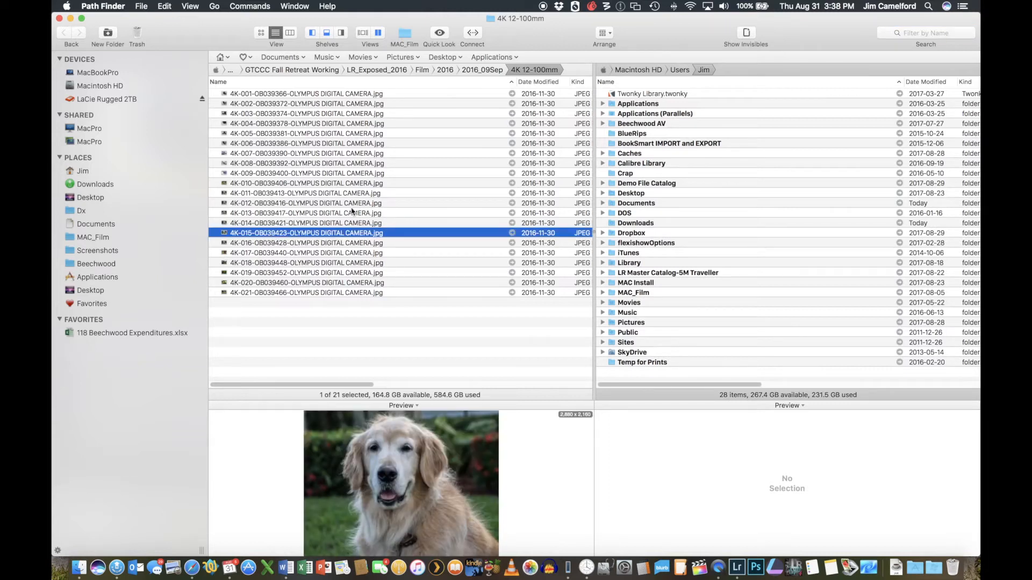
click(649, 185)
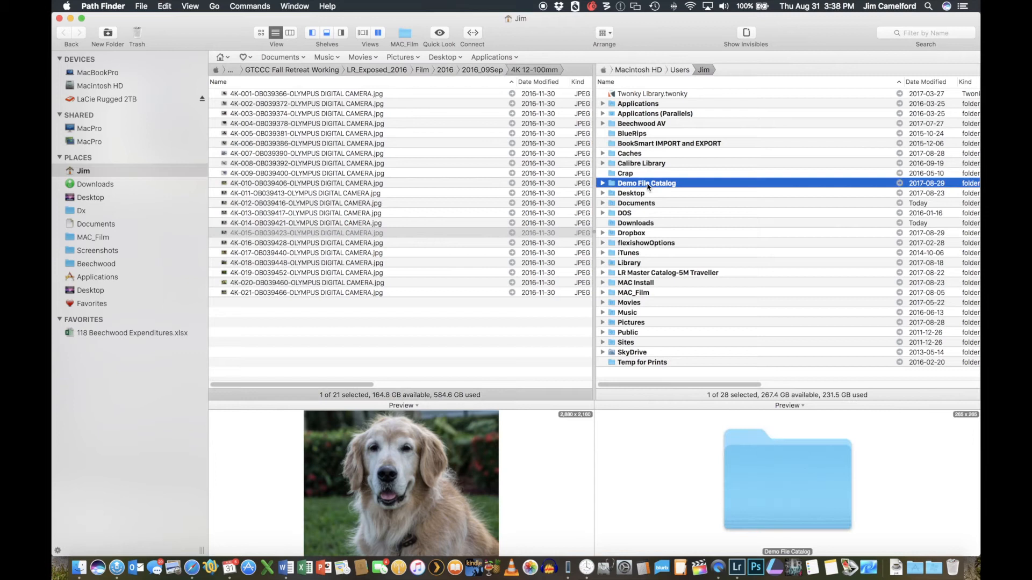
click(110, 100)
click(656, 254)
shift+click(656, 264)
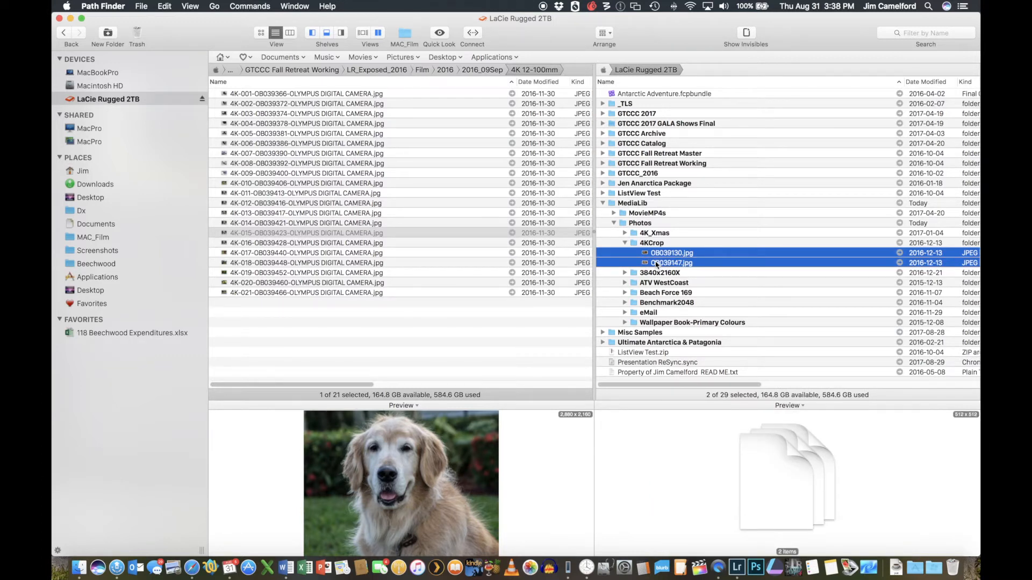
drag(656, 264, 315, 341)
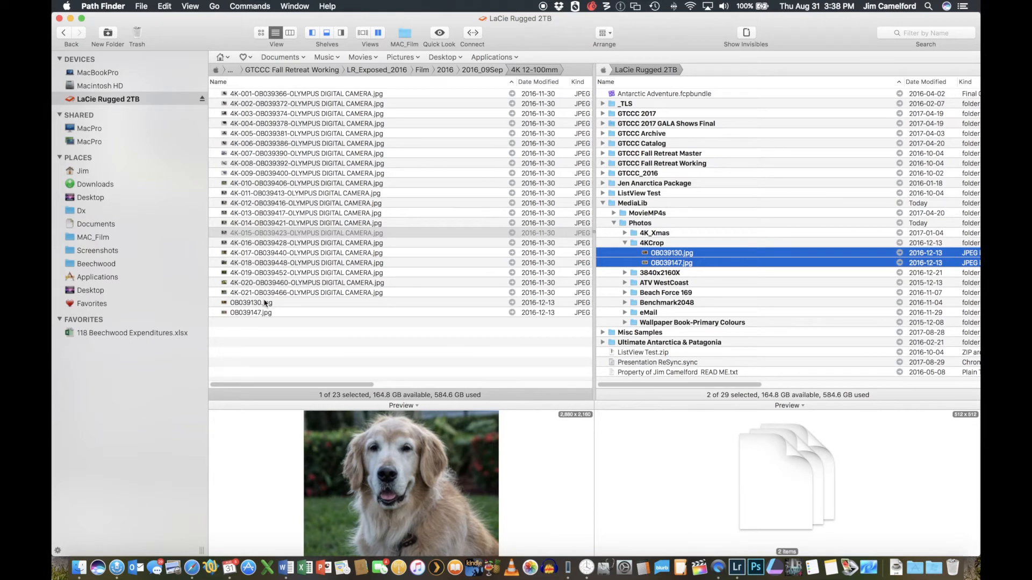
- Switch to Lightroom, synchronize the 4K 12-100mm folder, and import OB039130.jpg and OB039147.jpg with Add
click(737, 567)
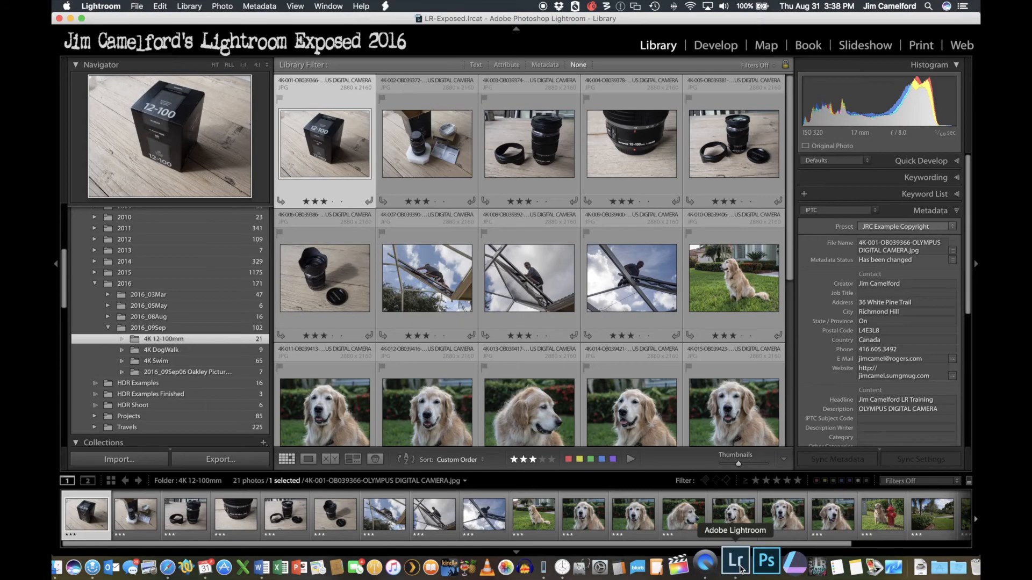
right_click(165, 341)
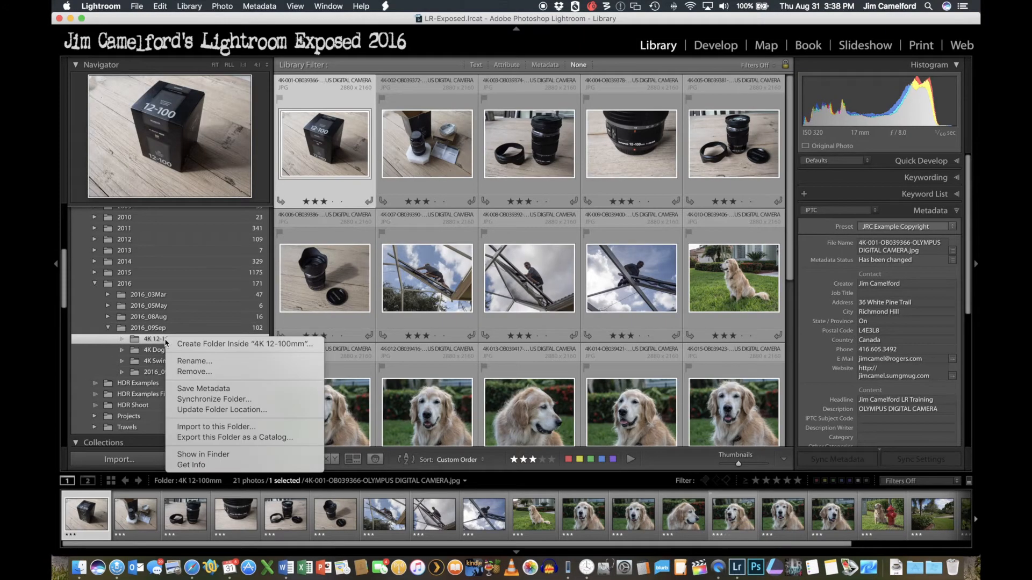
click(209, 400)
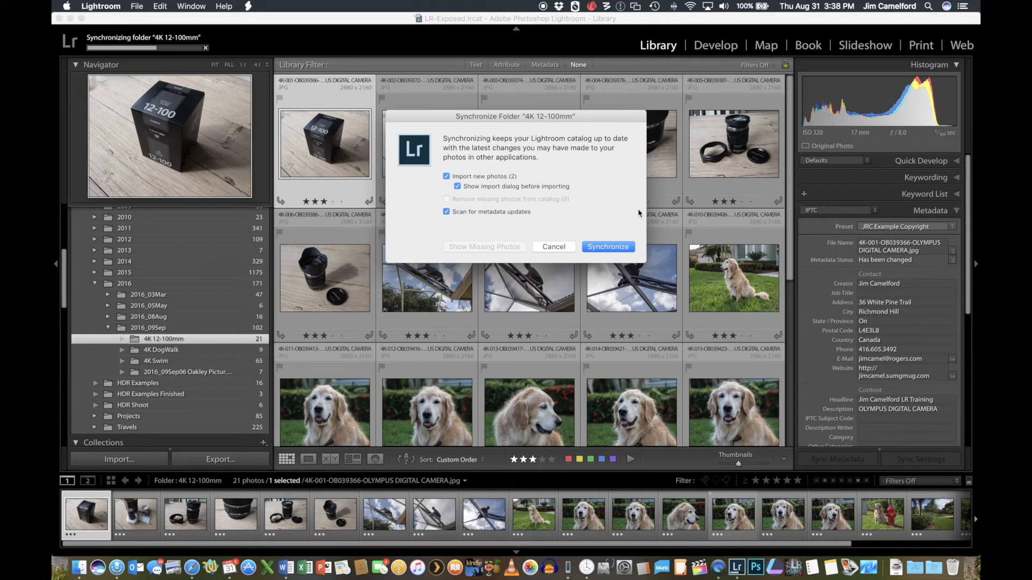
click(620, 248)
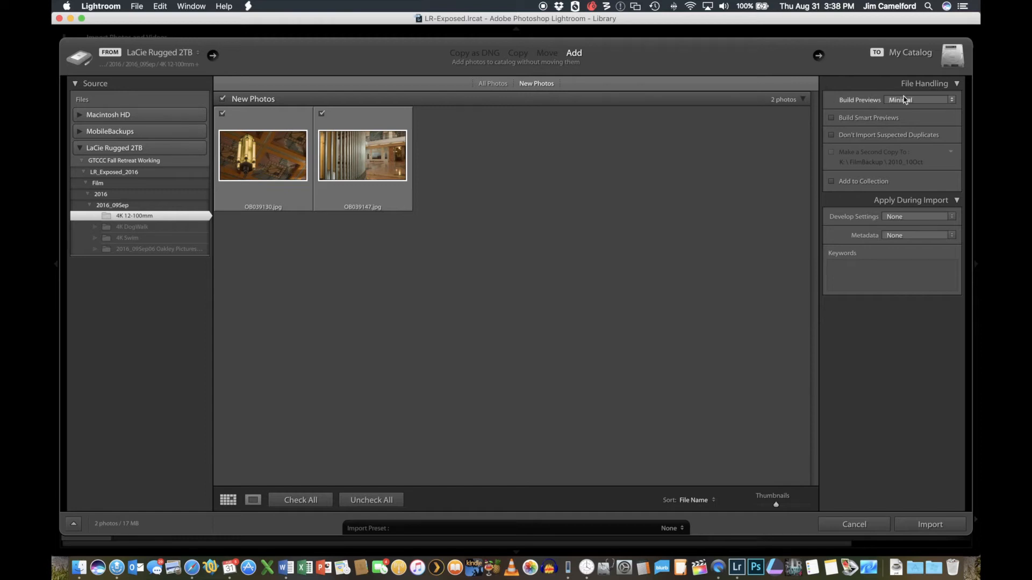
click(943, 525)
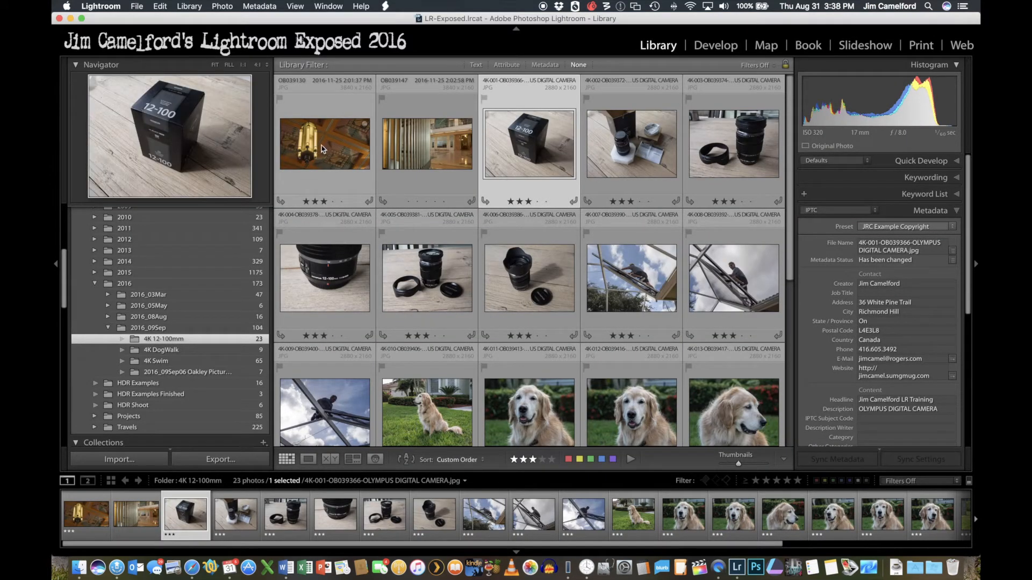
- View the imported OB039130 and OB039147 photos, and recheck the 4K 12-100mm folder with Synchronize Folder without running it
click(332, 146)
click(409, 146)
click(338, 148)
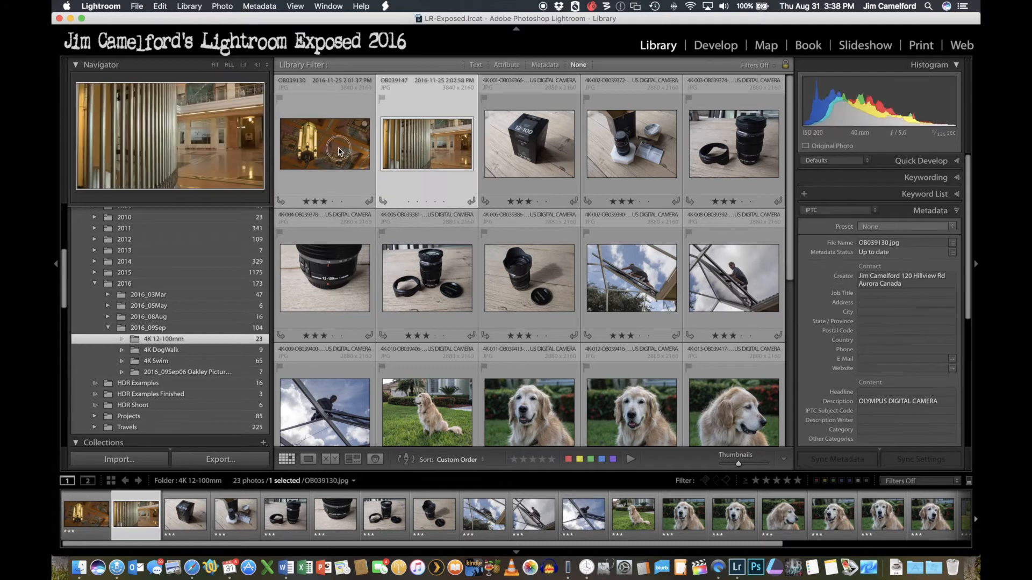
right_click(200, 341)
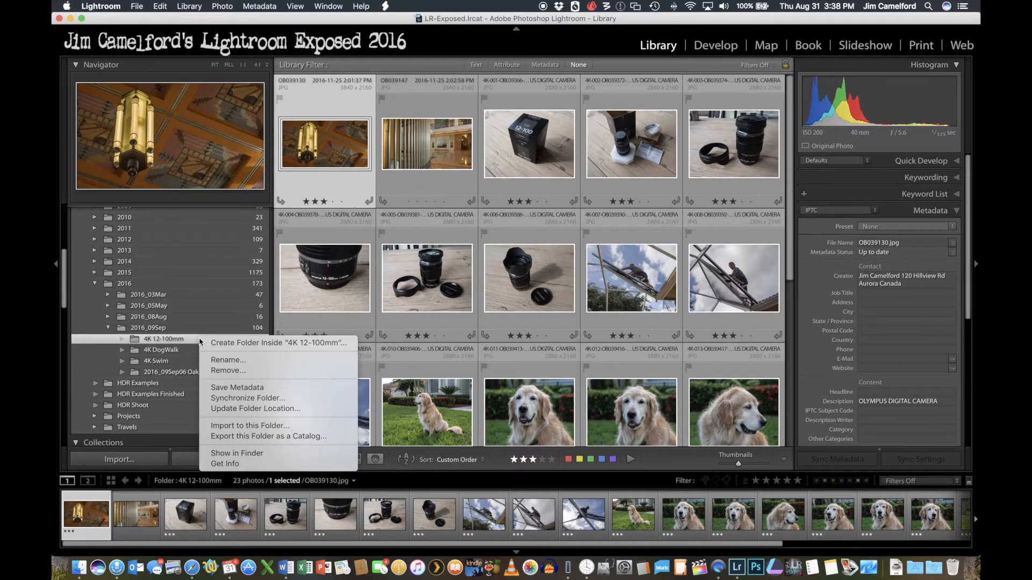
click(232, 399)
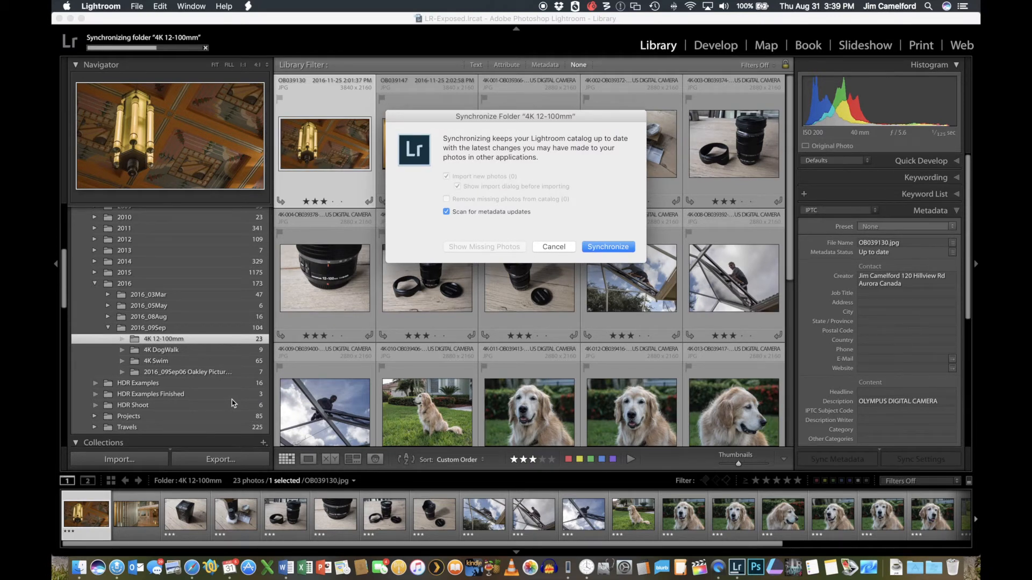
click(563, 248)
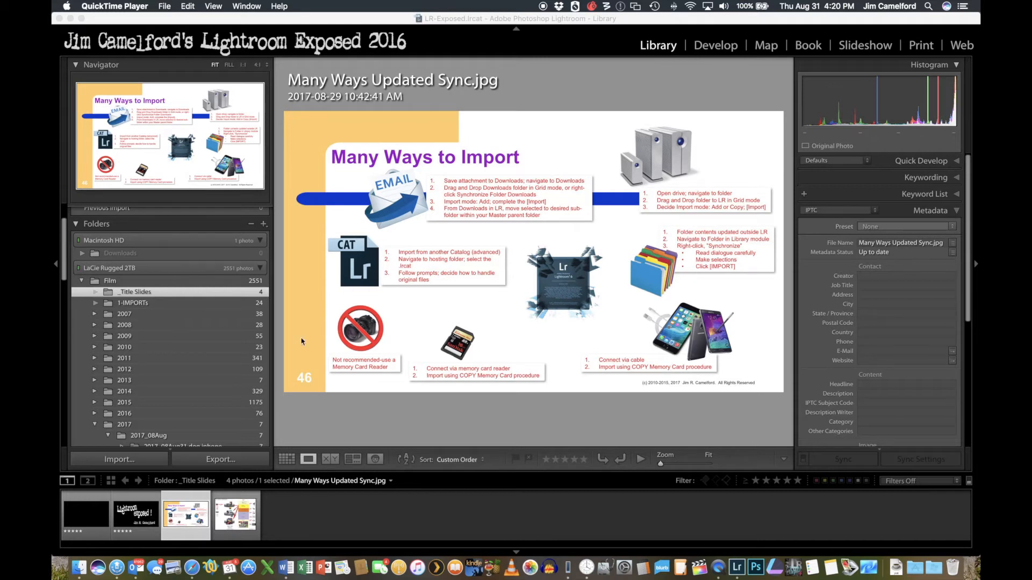
- Switch to Outlook, save all attachments of the "Some Sample Pictures" message to Downloads, and minimize the mail window
click(141, 563)
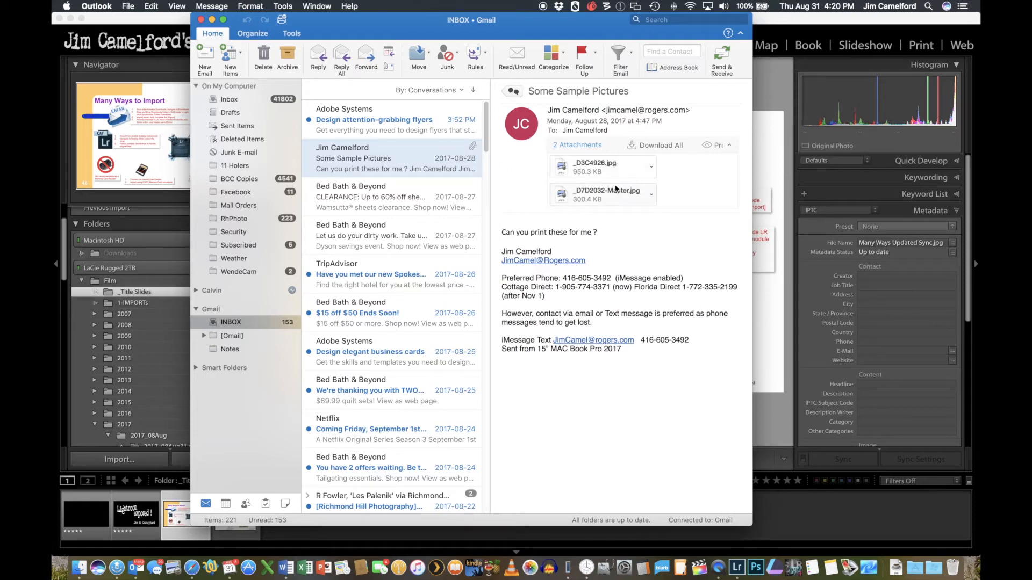
click(665, 146)
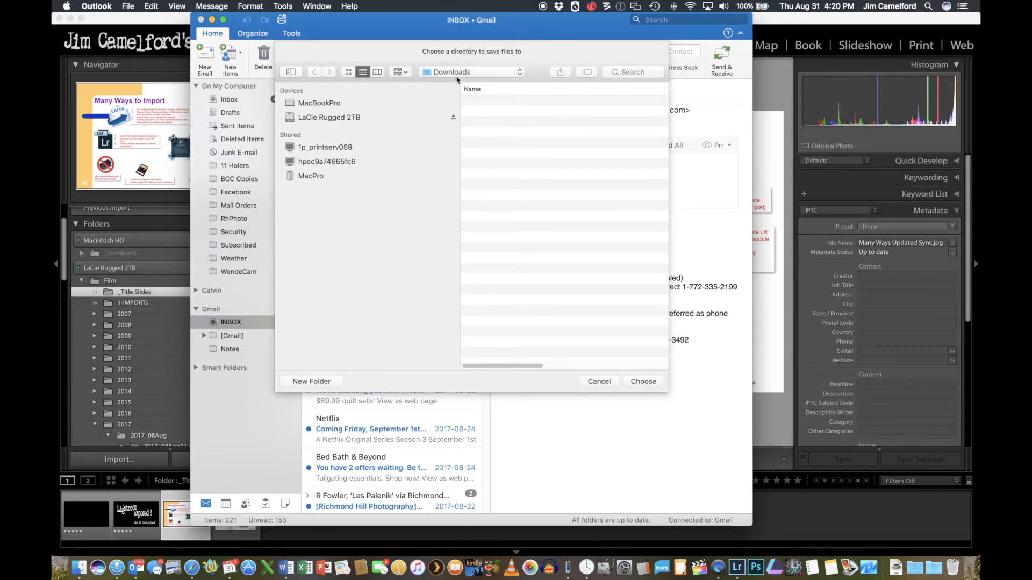
click(650, 382)
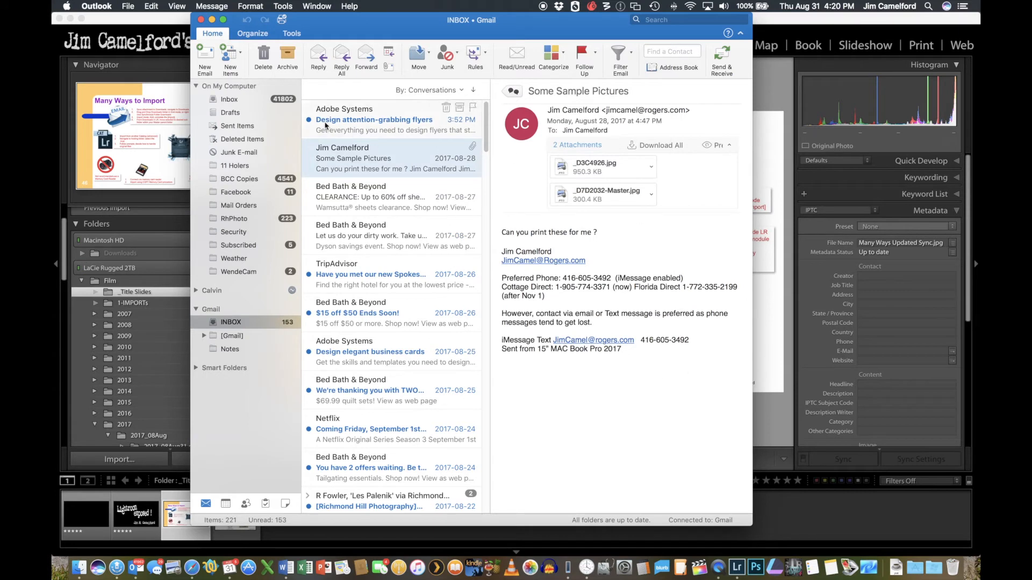
click(212, 19)
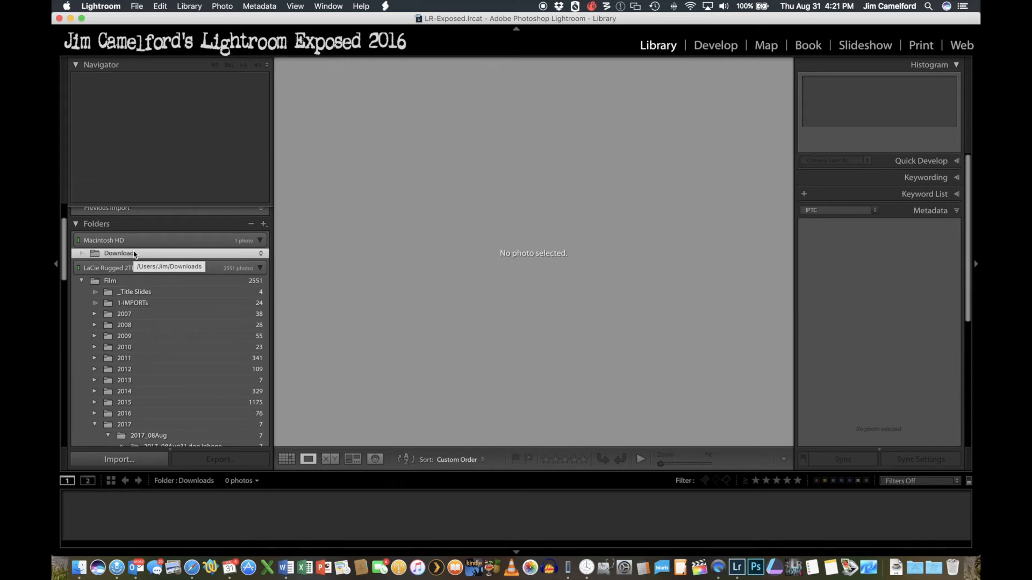
- Synchronize Lightroom's Downloads folder to import _D3C4926.jpg and _D7D2032-Master.jpg with Add, and show them in the Library grid
right_click(134, 255)
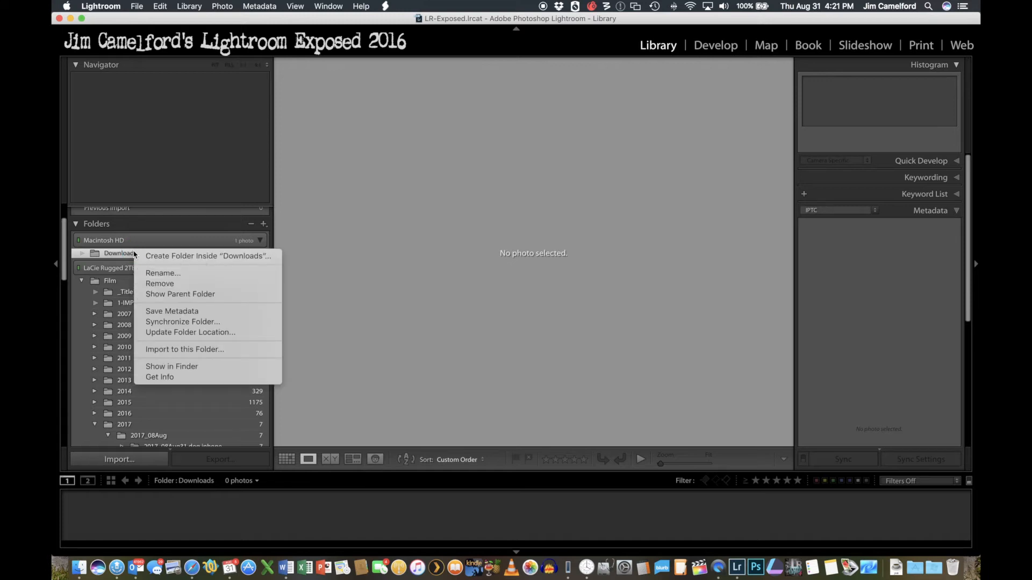
click(184, 323)
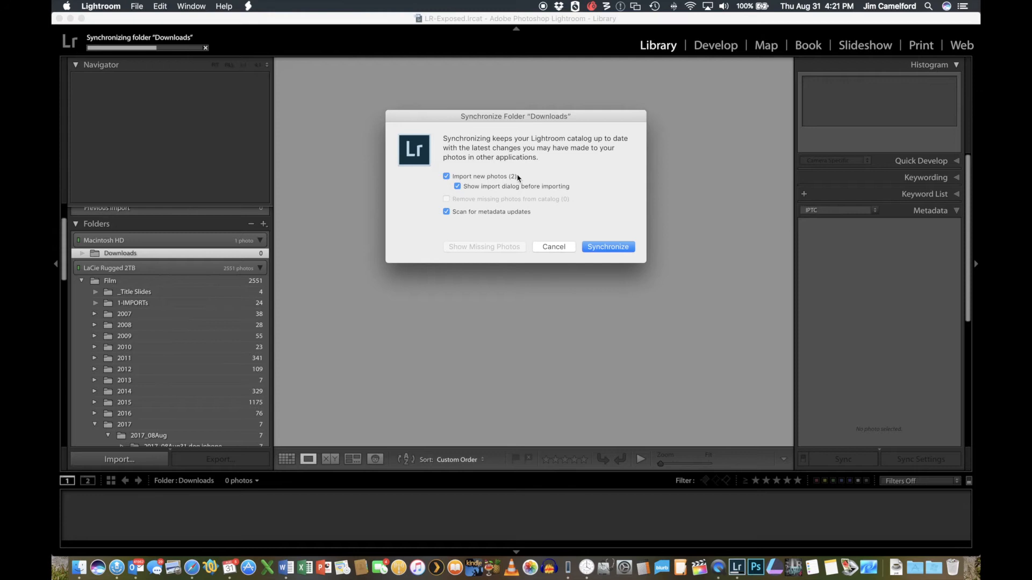
click(618, 249)
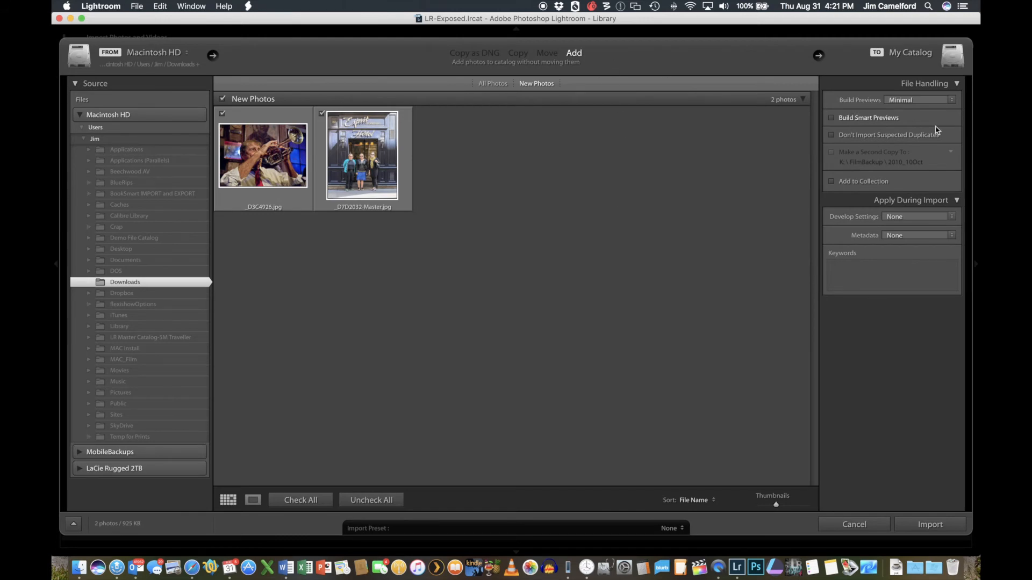
click(930, 524)
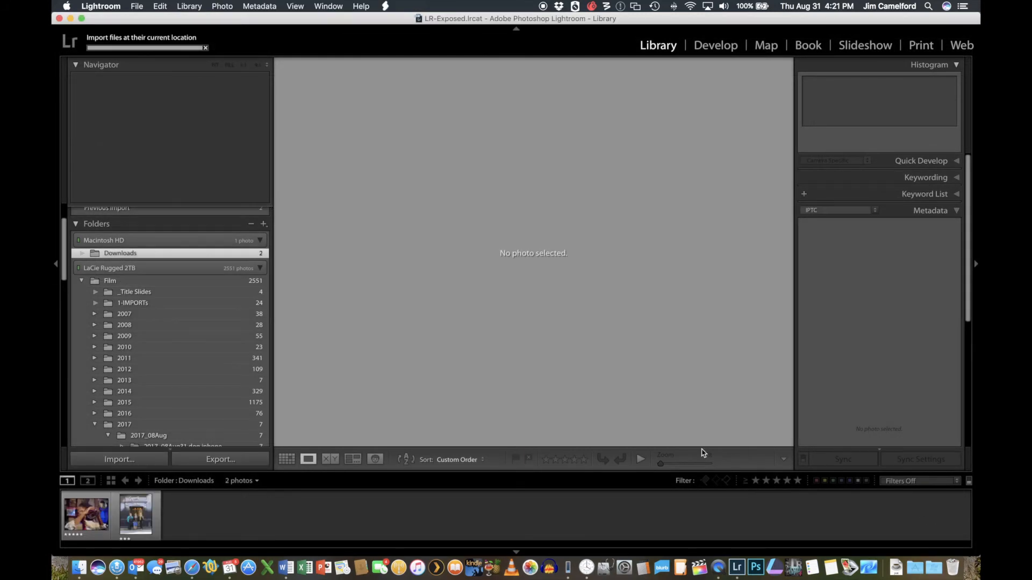
click(98, 513)
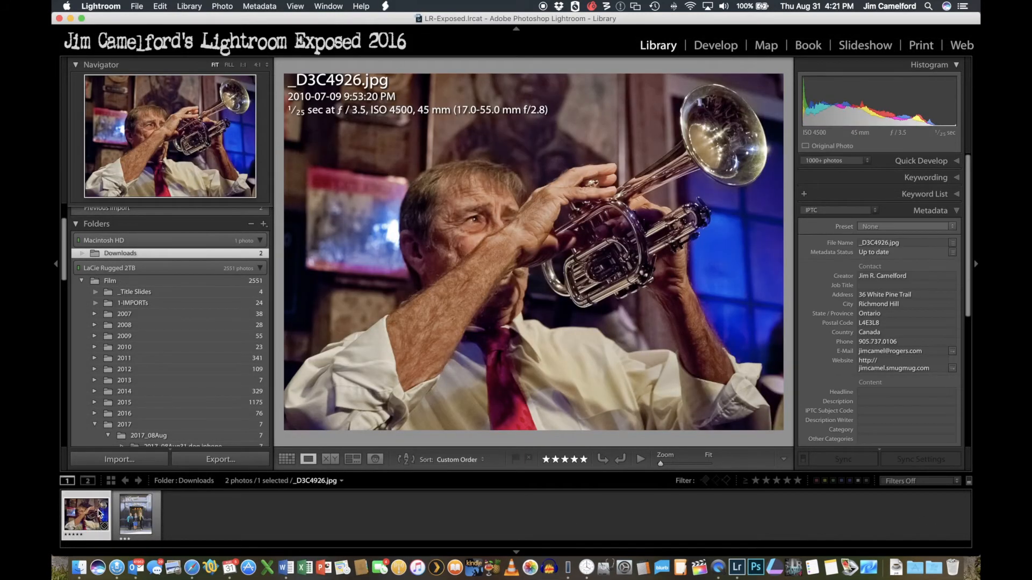
key(g)
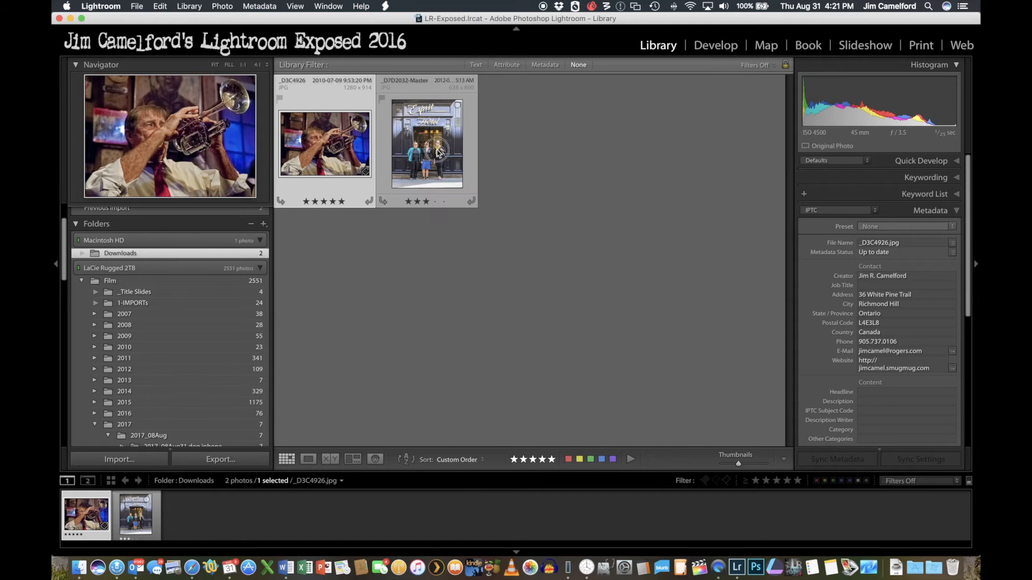
- Create a folder named "_Images to print" inside the Film folder, without including the selected photos
click(398, 163)
click(366, 149)
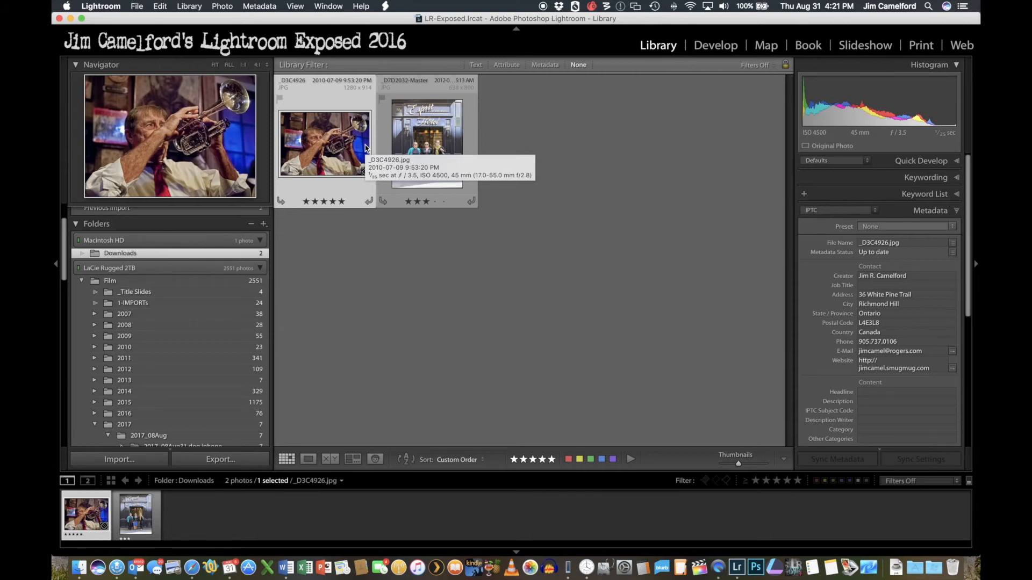
click(110, 281)
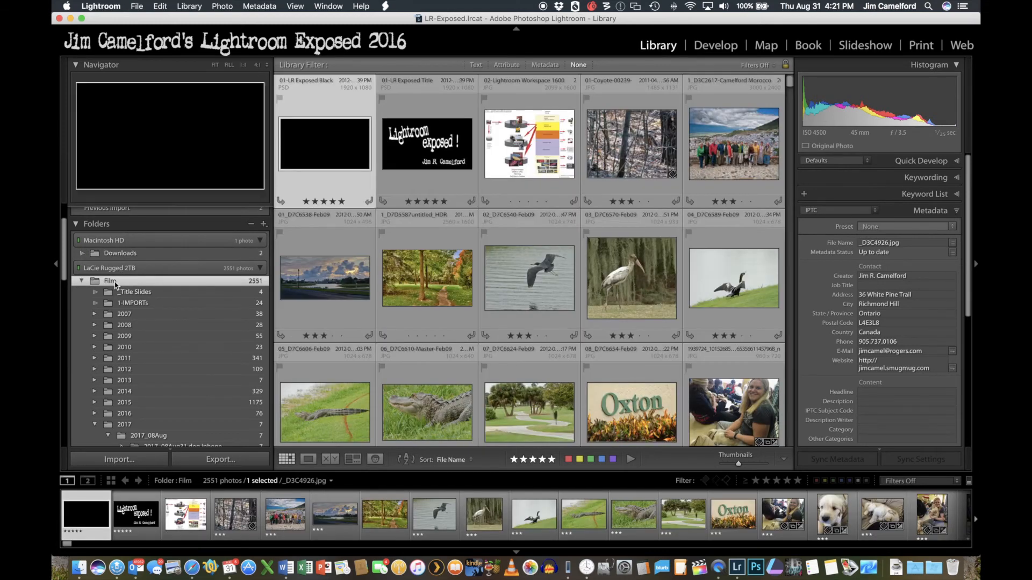
right_click(115, 286)
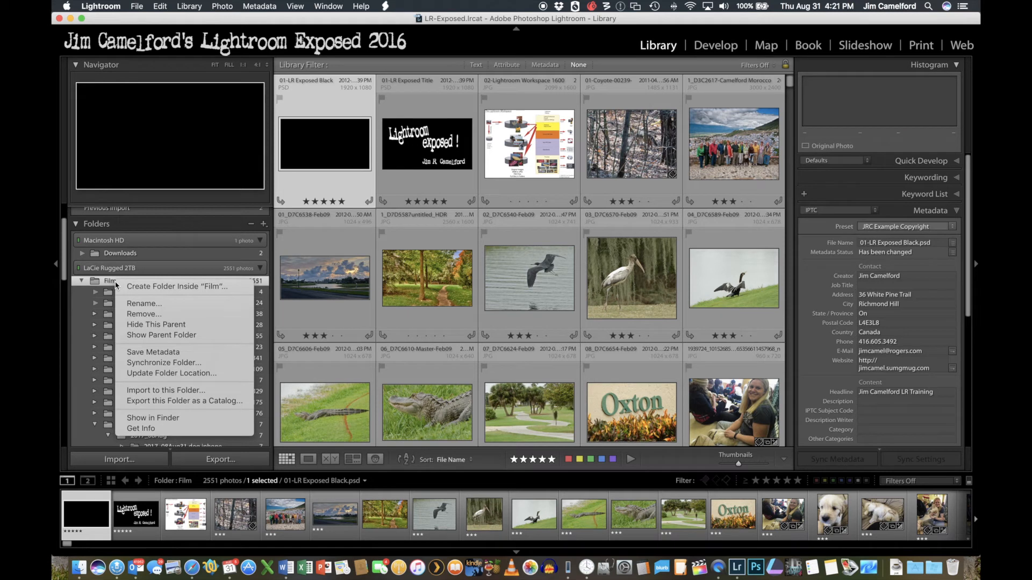
click(128, 287)
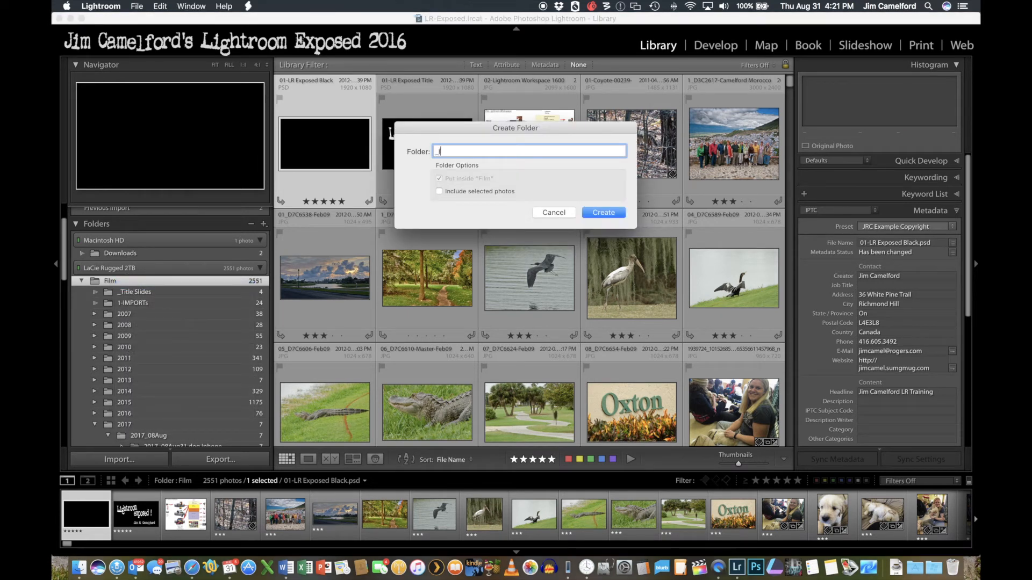
text(_Images to print)
click(603, 213)
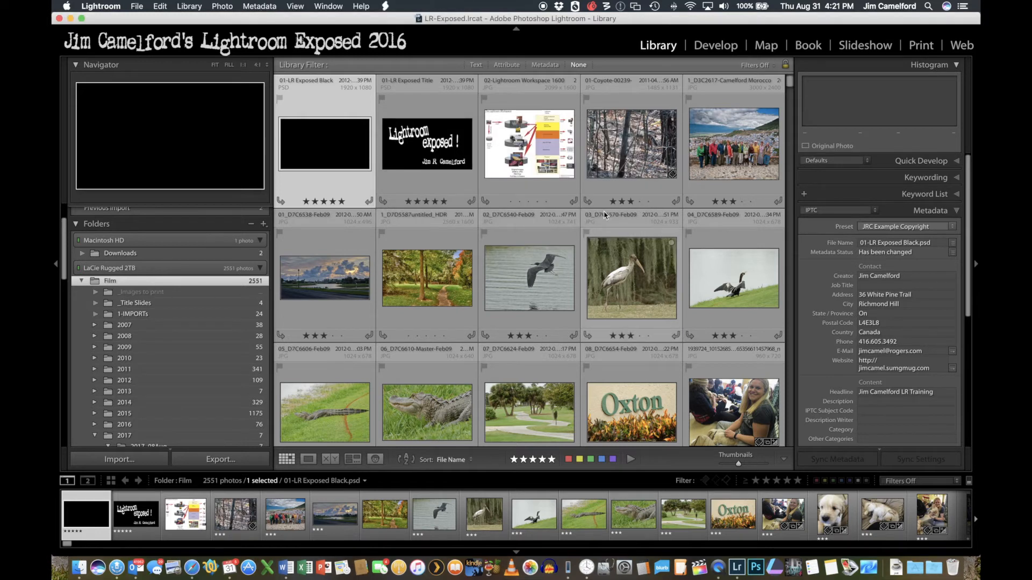
- Move both Downloads photos, _D3C4926.jpg and _D7D2032-Master.jpg, into the "_Images to print" folder and view them there
click(141, 253)
key(super+a)
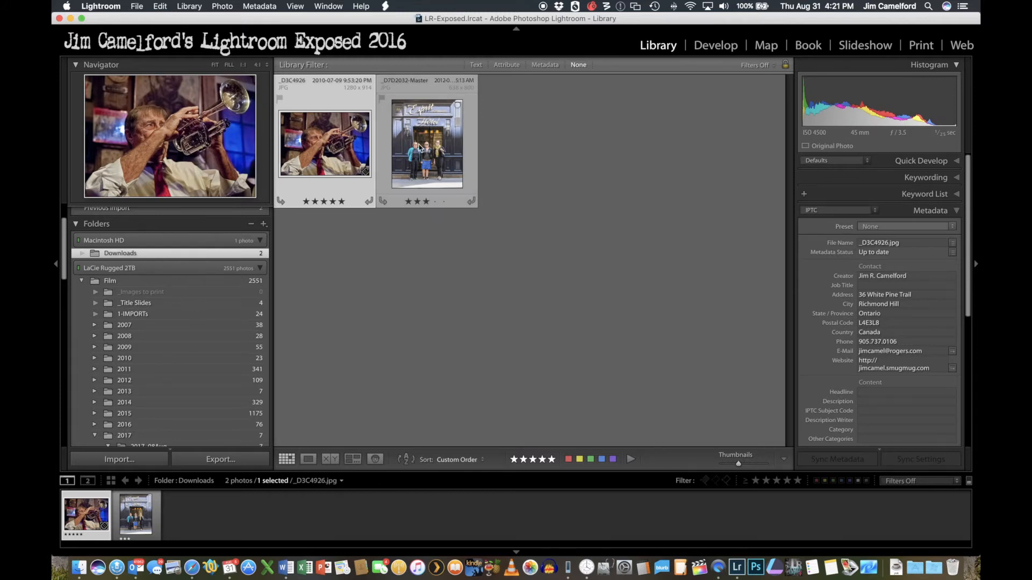
drag(301, 135, 179, 291)
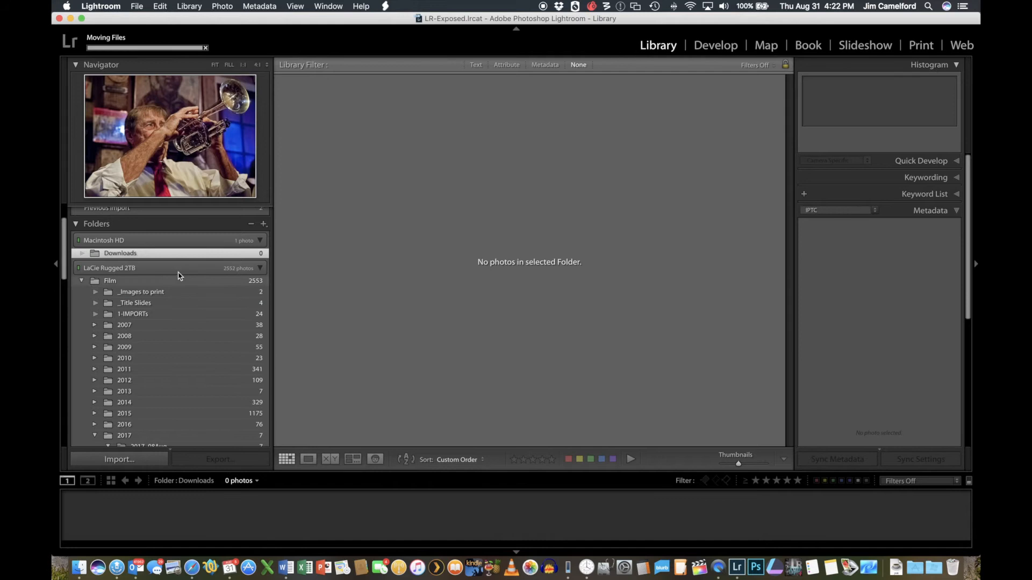
click(146, 293)
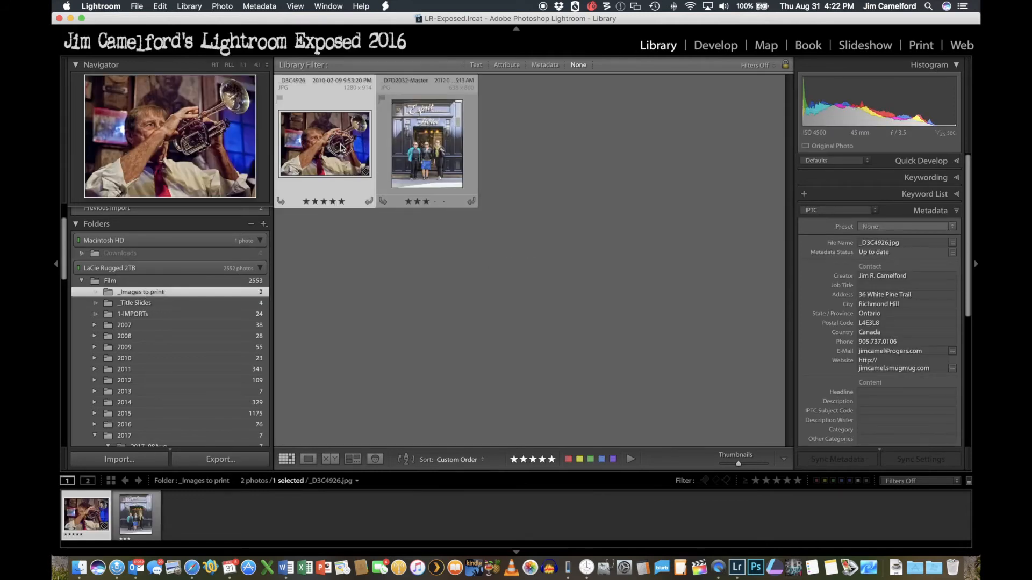
click(432, 145)
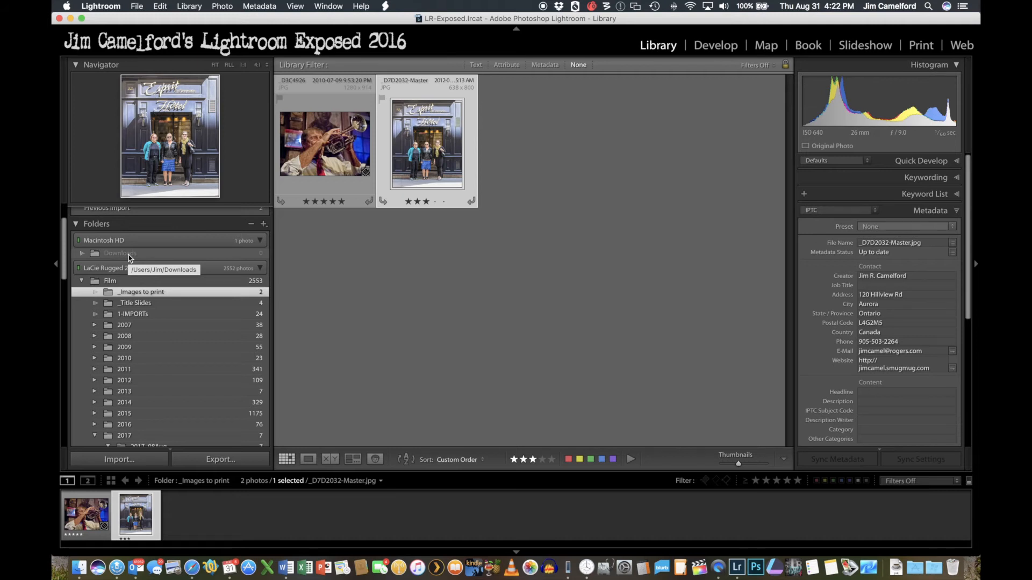
- Delete both photos in the "_Images to print" folder from disk
click(315, 131)
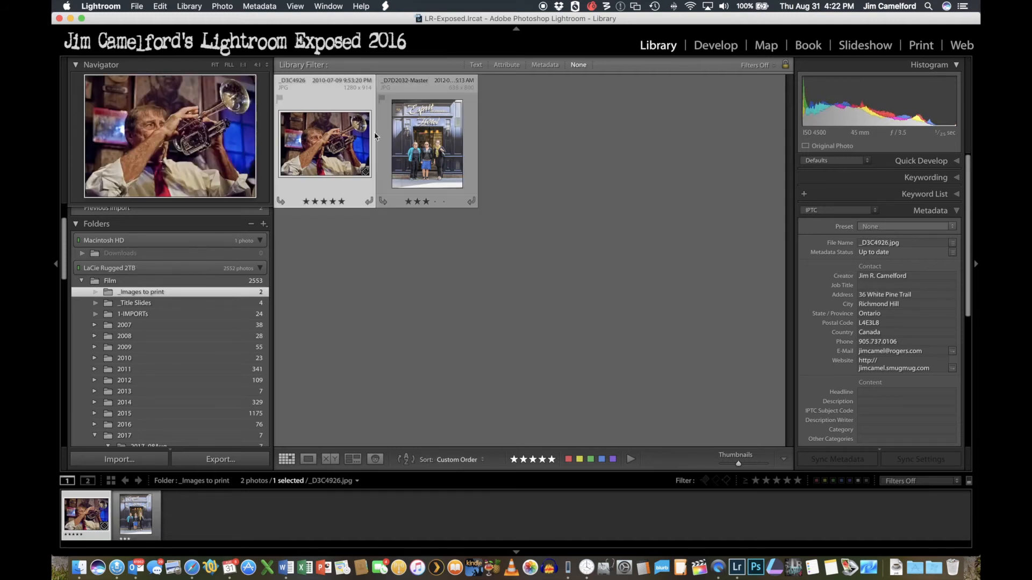
shift+click(446, 137)
key(Delete)
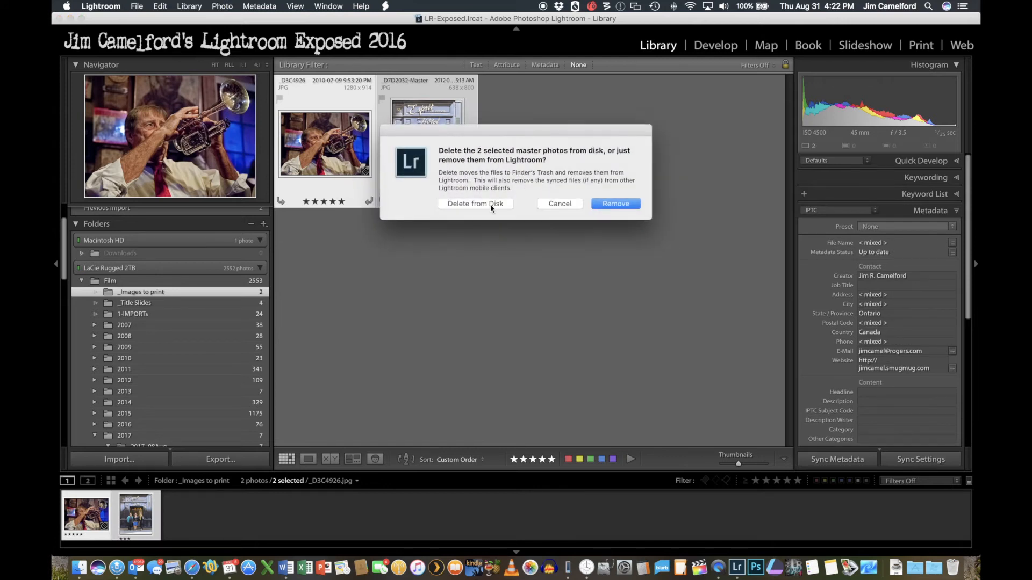
click(476, 204)
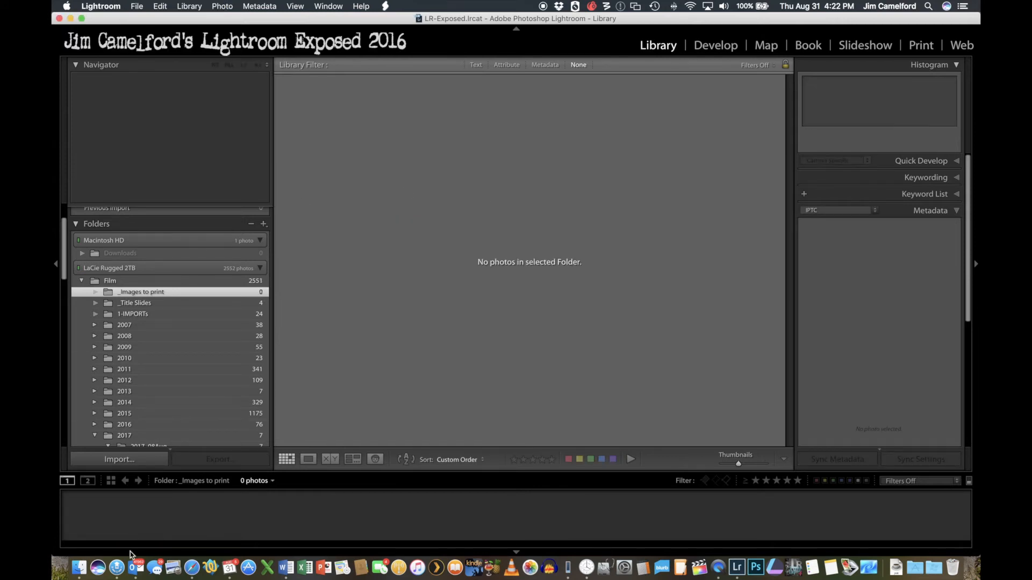
- Switch to Outlook, save all attachments of "Some Sample Pictures" to a new "email downloads" folder in the home folder, and minimize the mail window
click(136, 567)
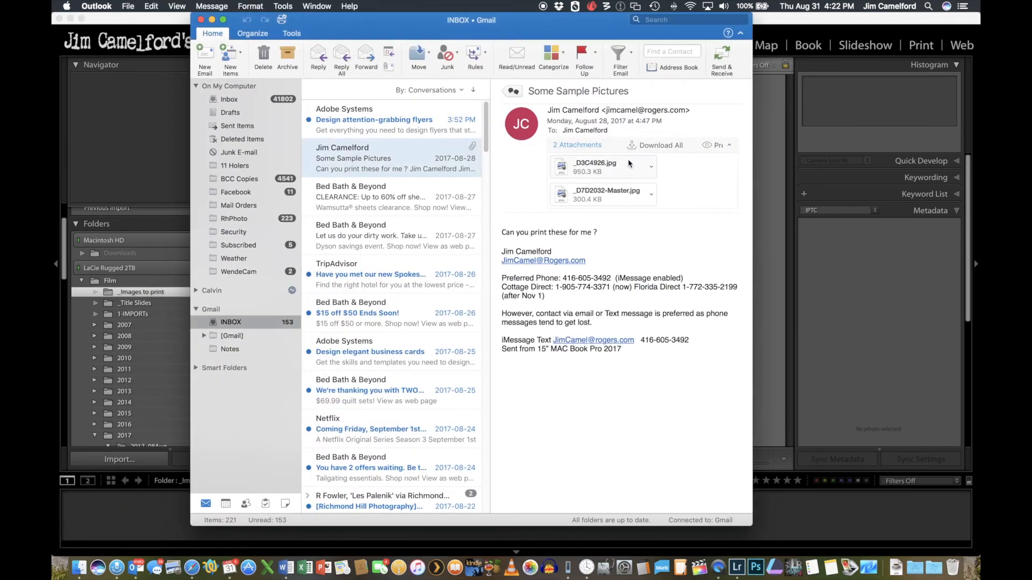
click(653, 146)
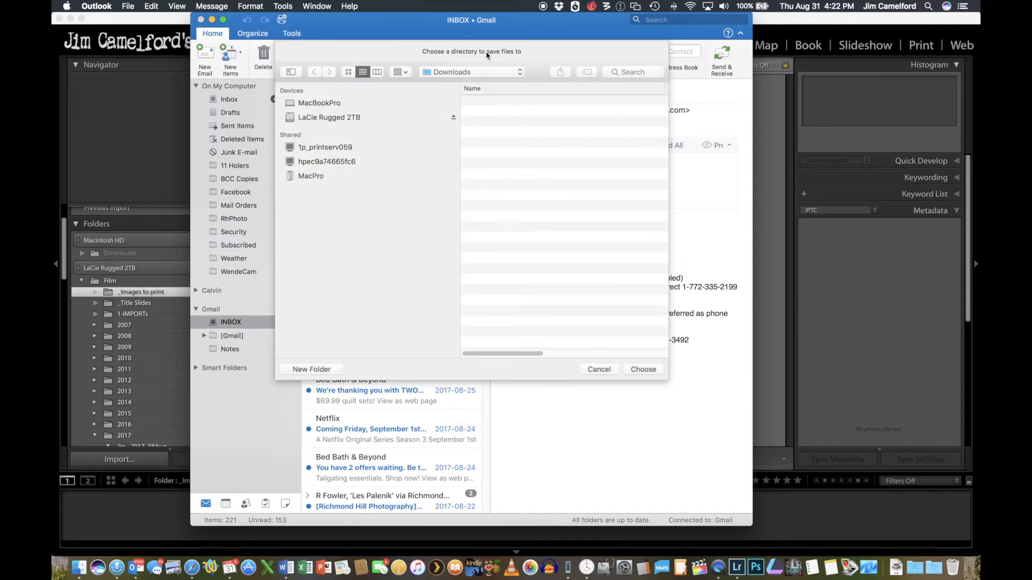
click(450, 72)
click(442, 84)
click(312, 369)
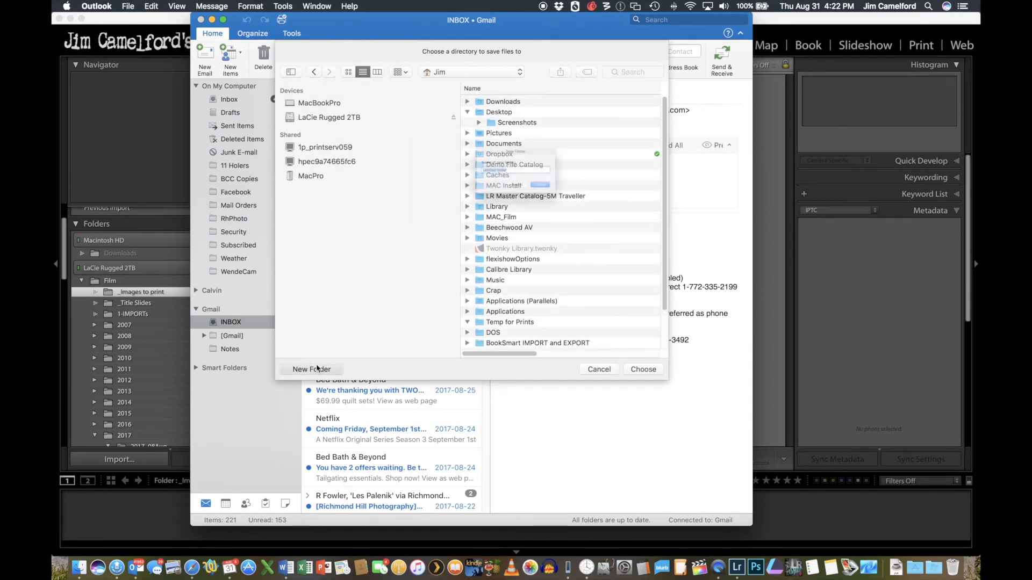
text(email downloads)
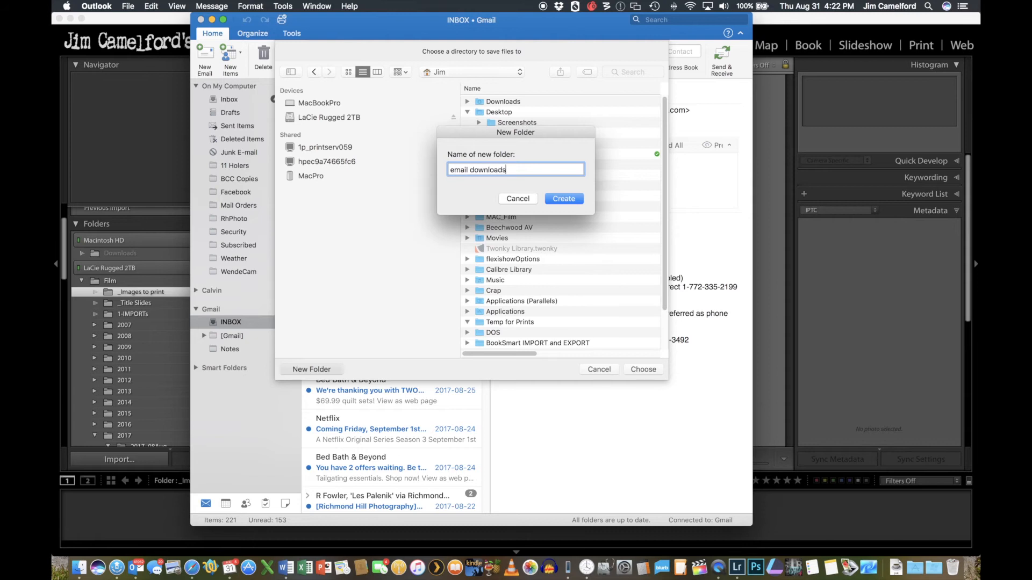
click(569, 201)
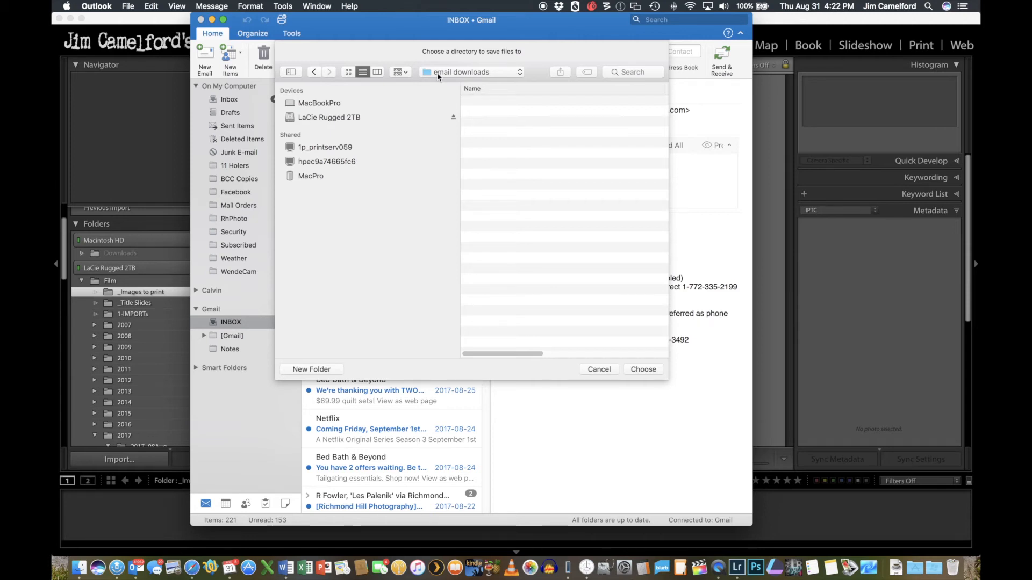
click(645, 371)
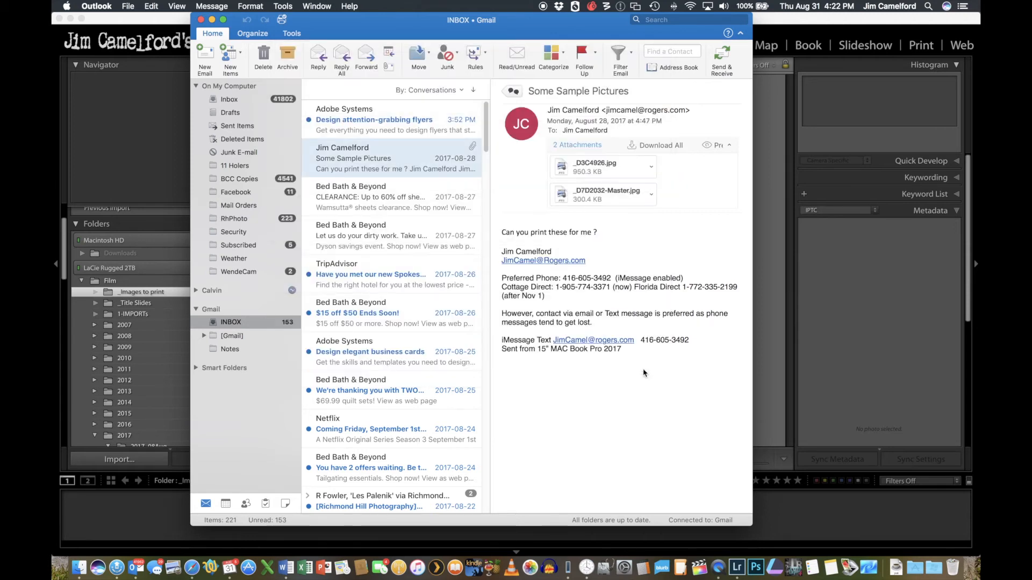
click(214, 20)
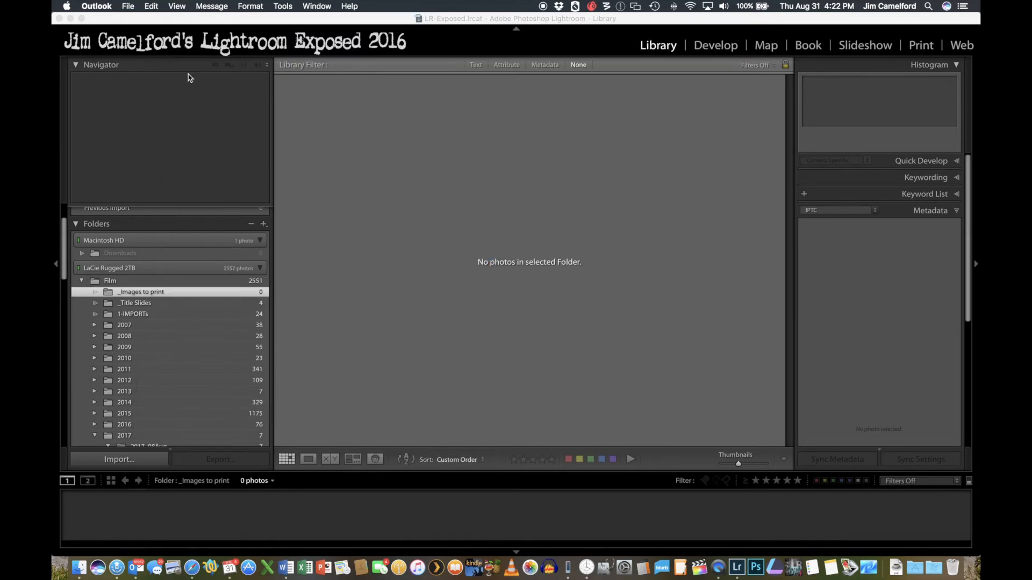
- Switch to Finder, hand the "email downloads" folder over to Lightroom's Library grid, and import its two photos with Add
click(78, 567)
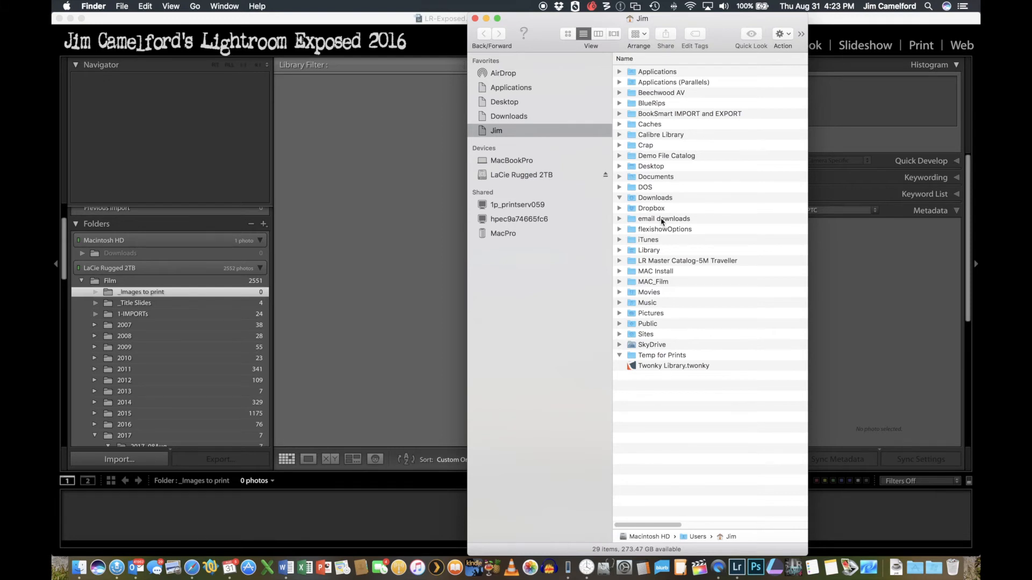
click(619, 220)
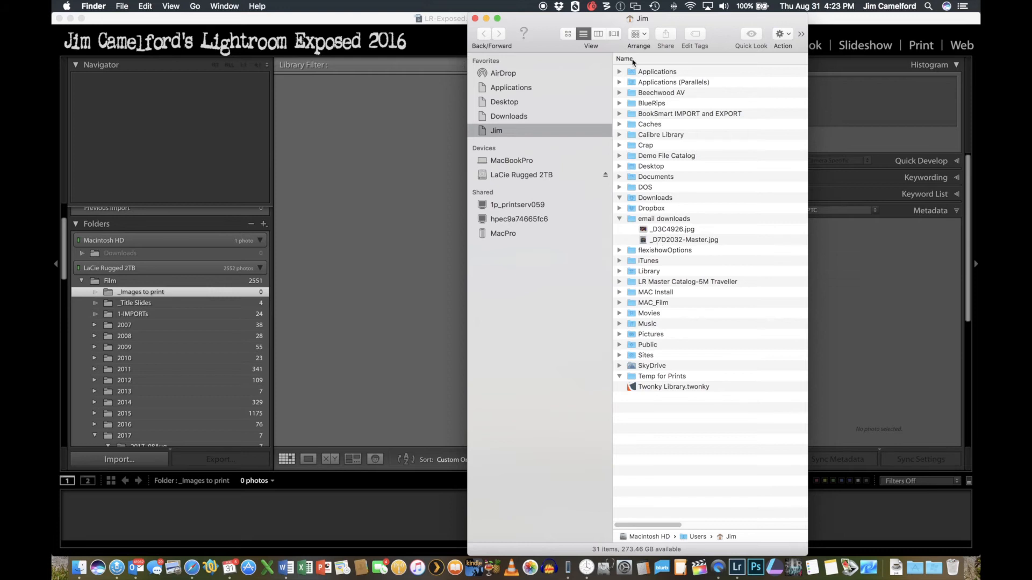
drag(548, 28, 676, 30)
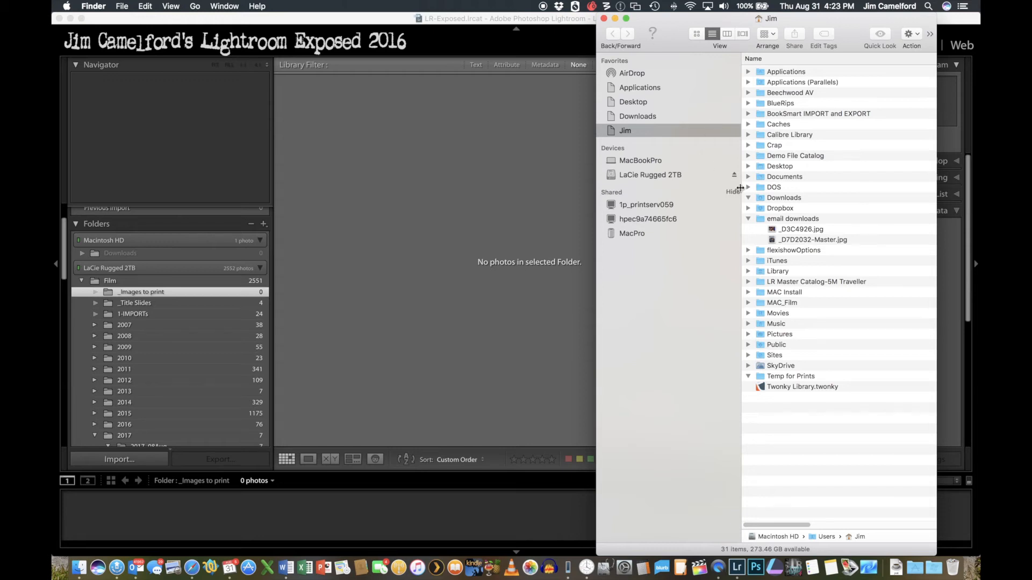
click(761, 220)
drag(760, 220, 447, 196)
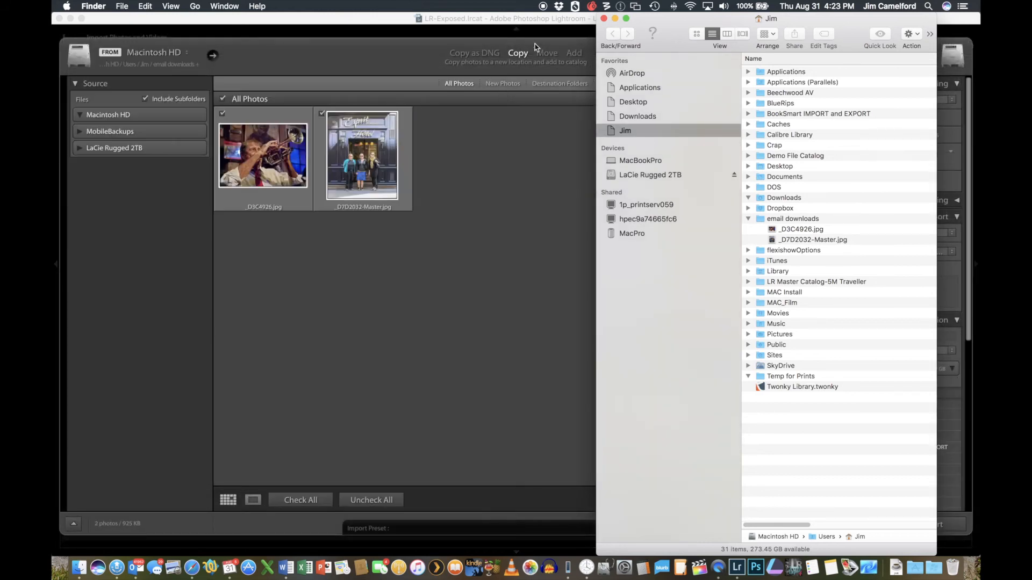
click(576, 54)
click(574, 53)
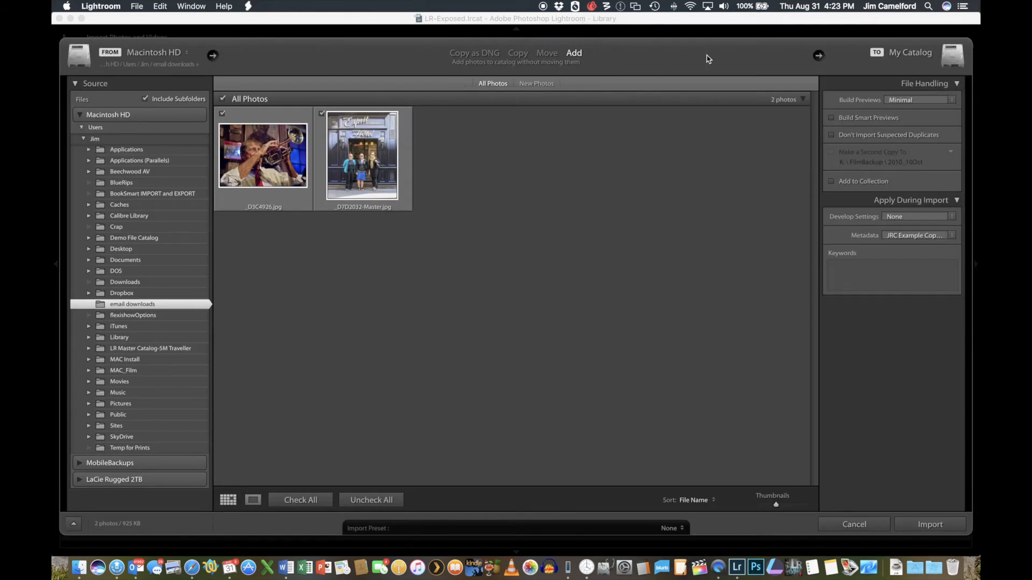
click(935, 525)
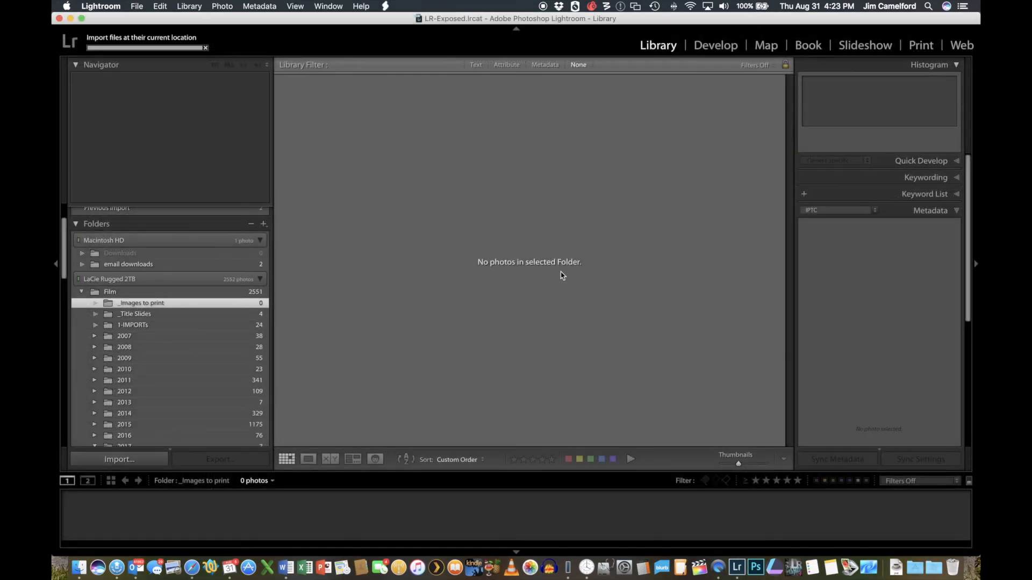
- Move both photos from the "email downloads" folder into "_Images to print" within Lightroom
mouse_move(134, 265)
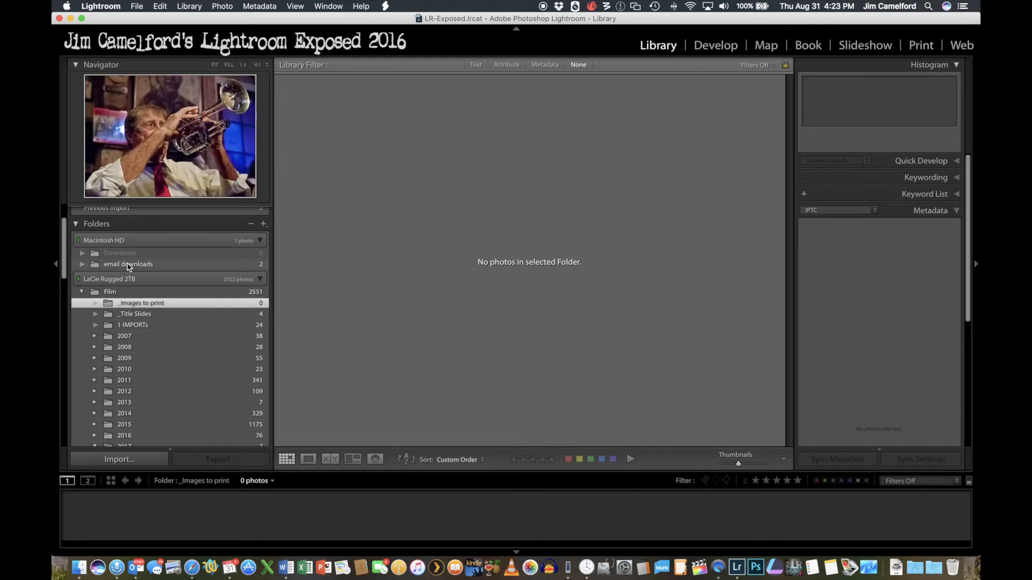
click(128, 265)
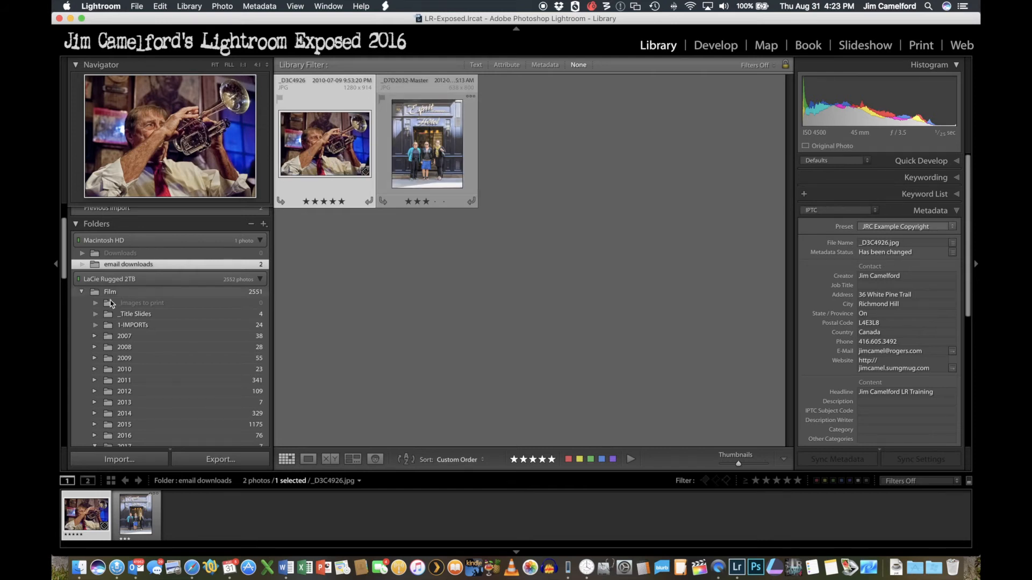
click(342, 156)
shift+click(402, 135)
drag(323, 146, 170, 301)
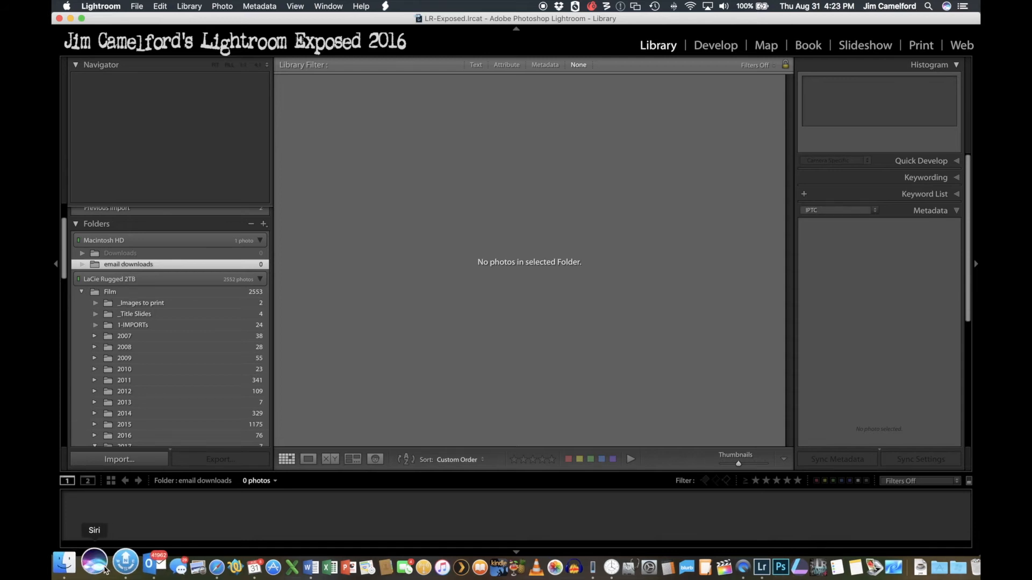
- Switch to Outlook, check the save location offered for all attachments without saving, and minimize the mail window
click(139, 567)
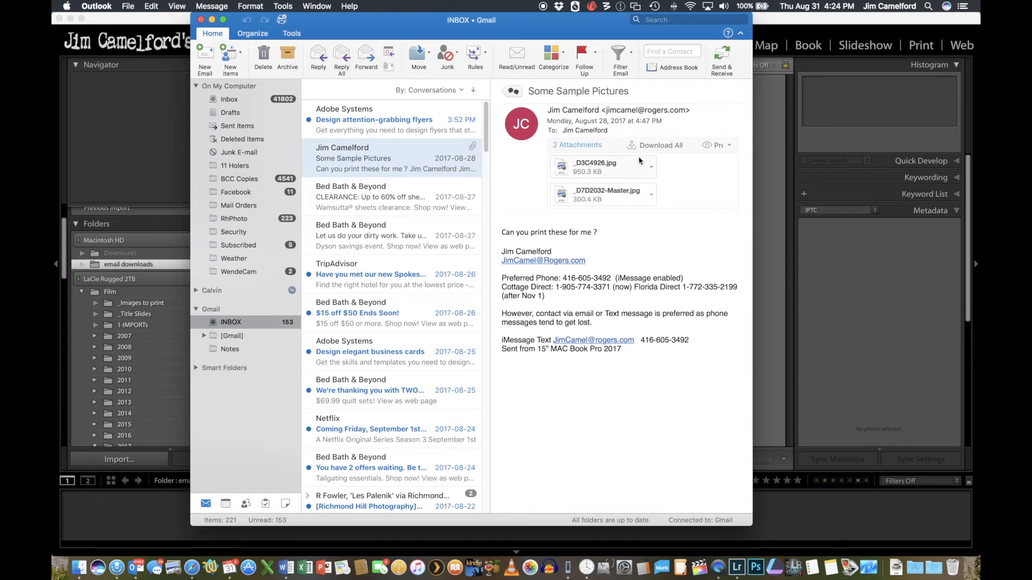
click(655, 145)
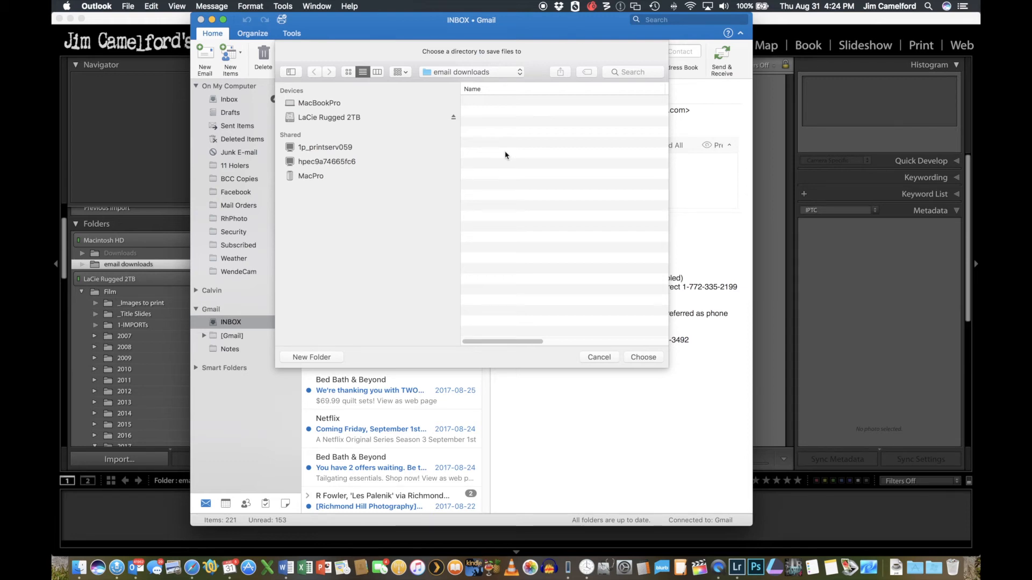
click(599, 357)
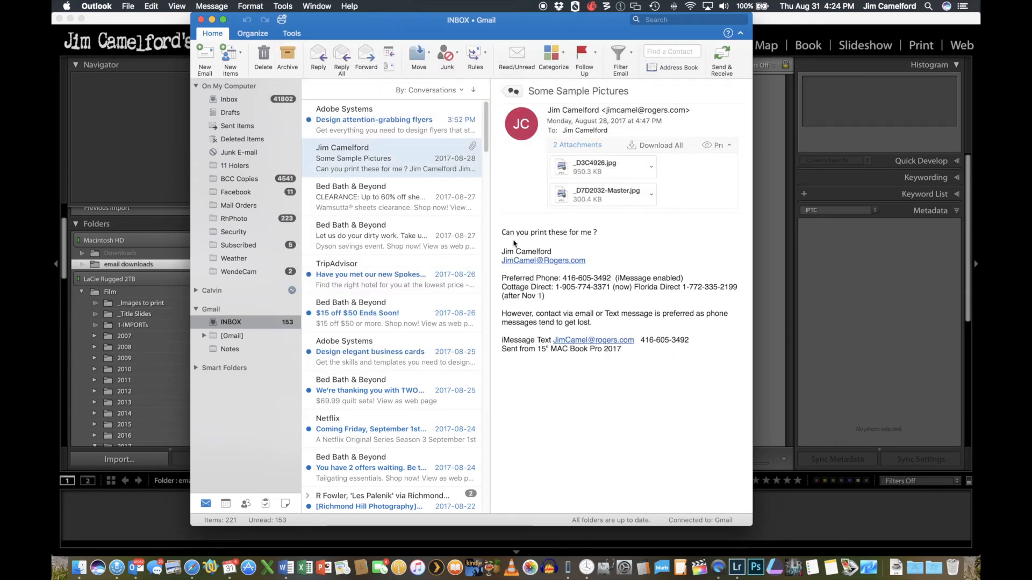
drag(361, 25, 415, 24)
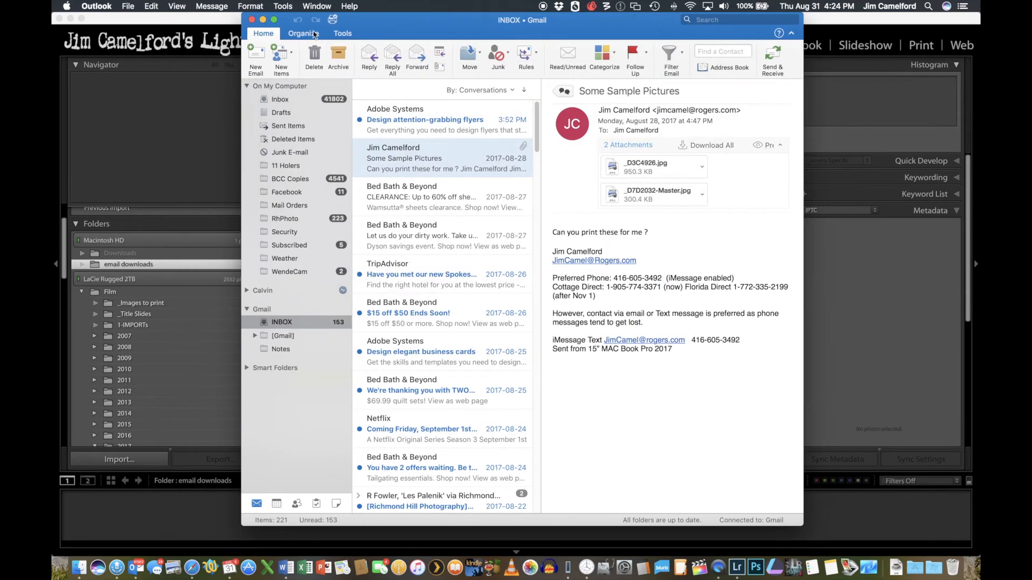
click(264, 20)
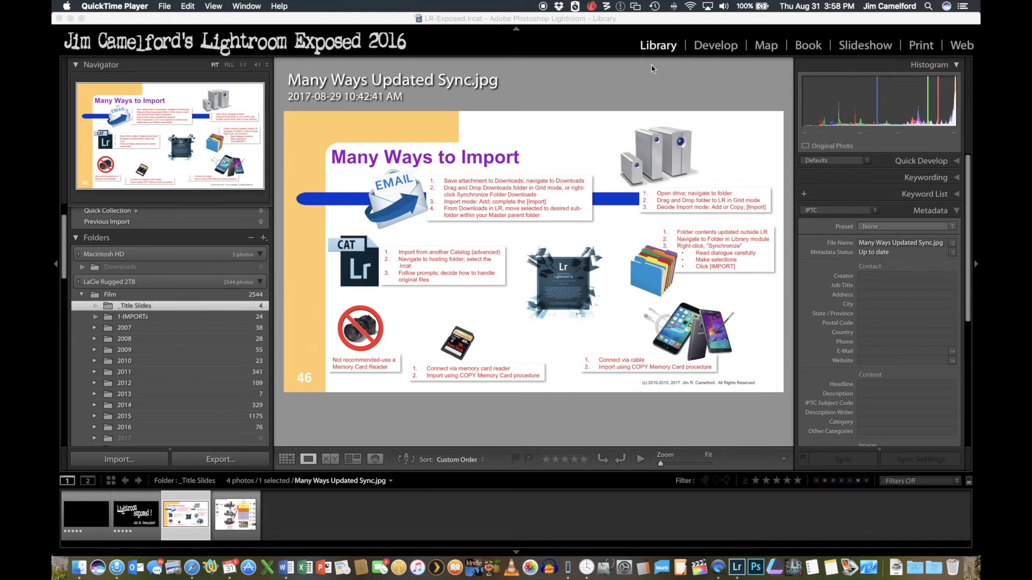
- Create a folder named "2017_08Aug31 dog iphone" inside the "2017_08Aug" folder under 2017
drag(64, 260, 66, 299)
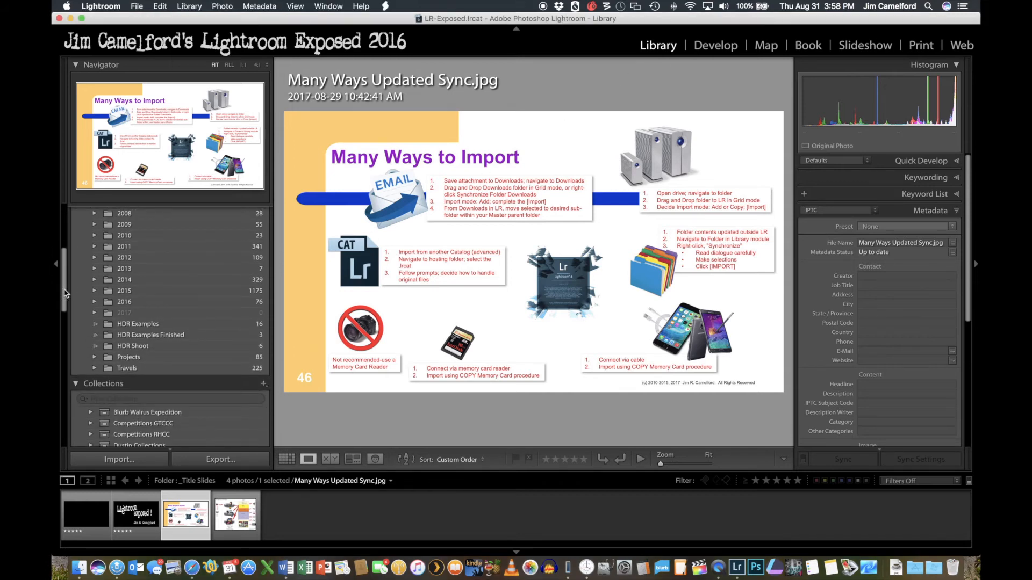
click(95, 313)
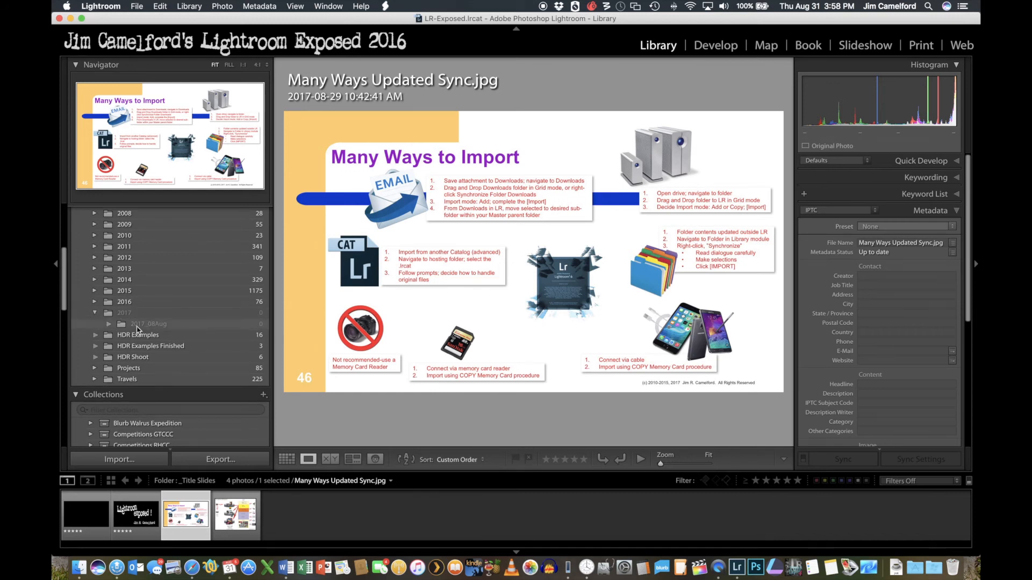
click(139, 325)
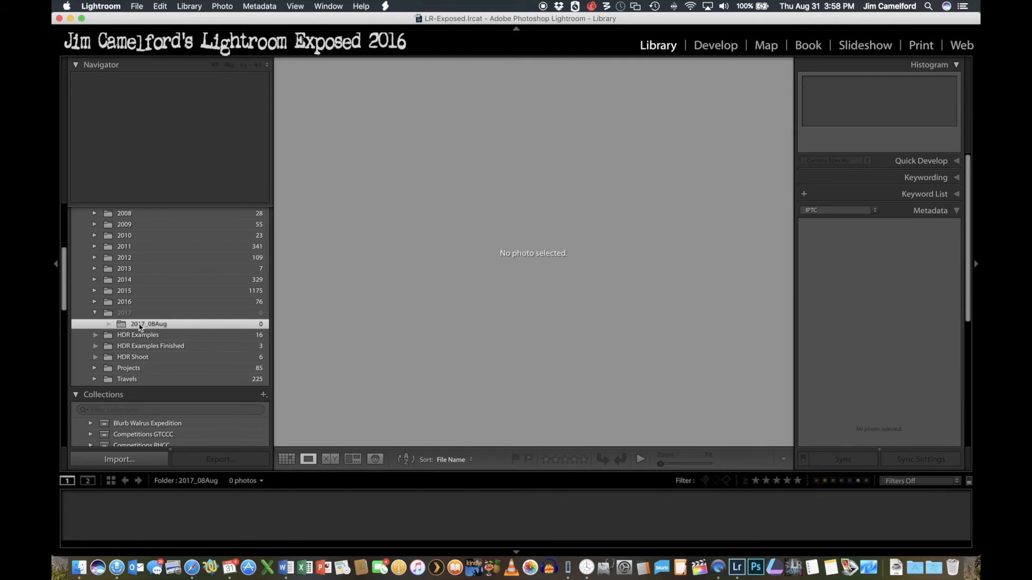
right_click(141, 326)
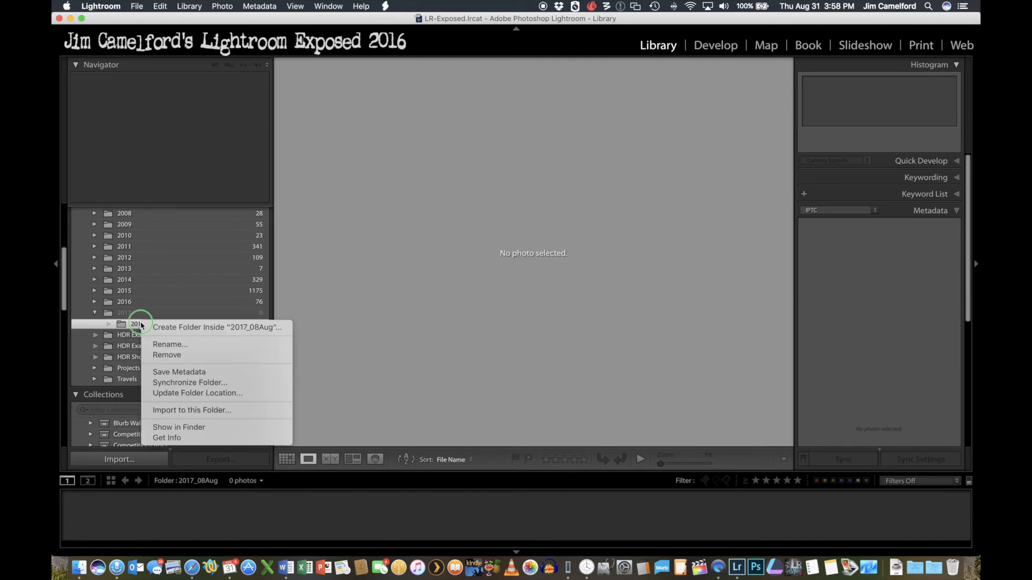
click(171, 326)
text(2)
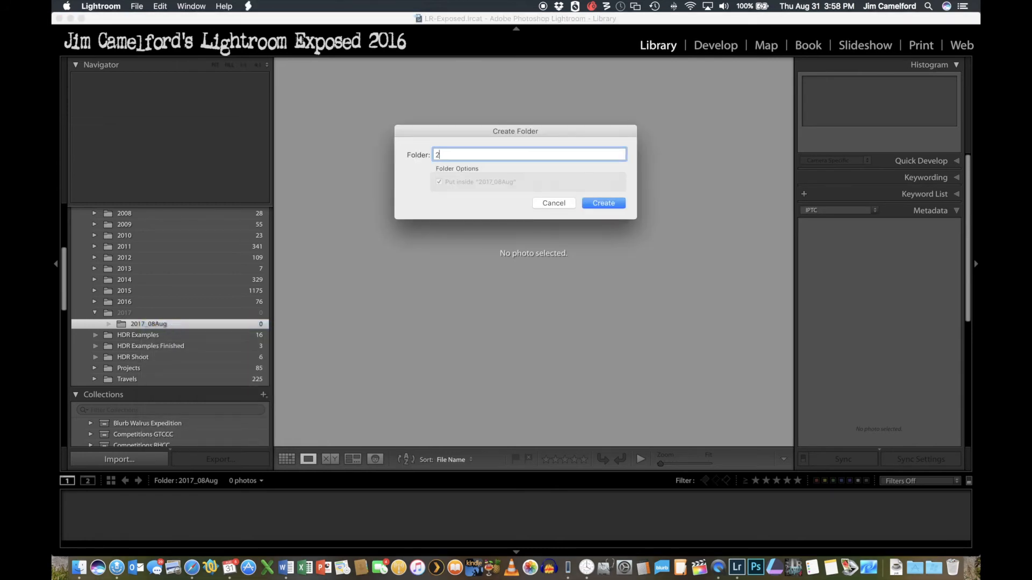
text(017_08Aug31 dog iphone)
click(606, 204)
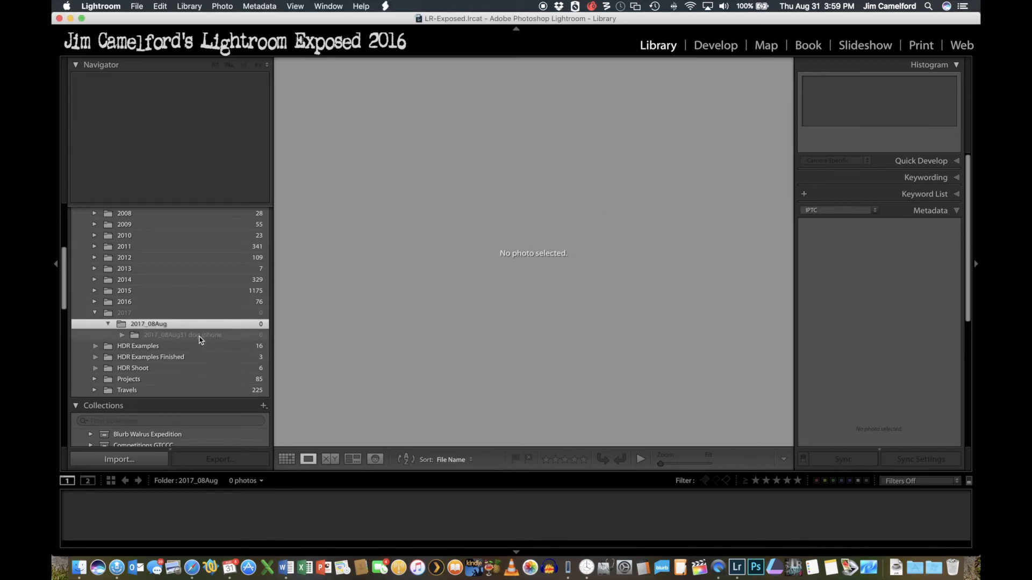
- Start an import into the "2017_08Aug31 dog iphone" folder with the connected iPhone 7+ as the source
click(200, 335)
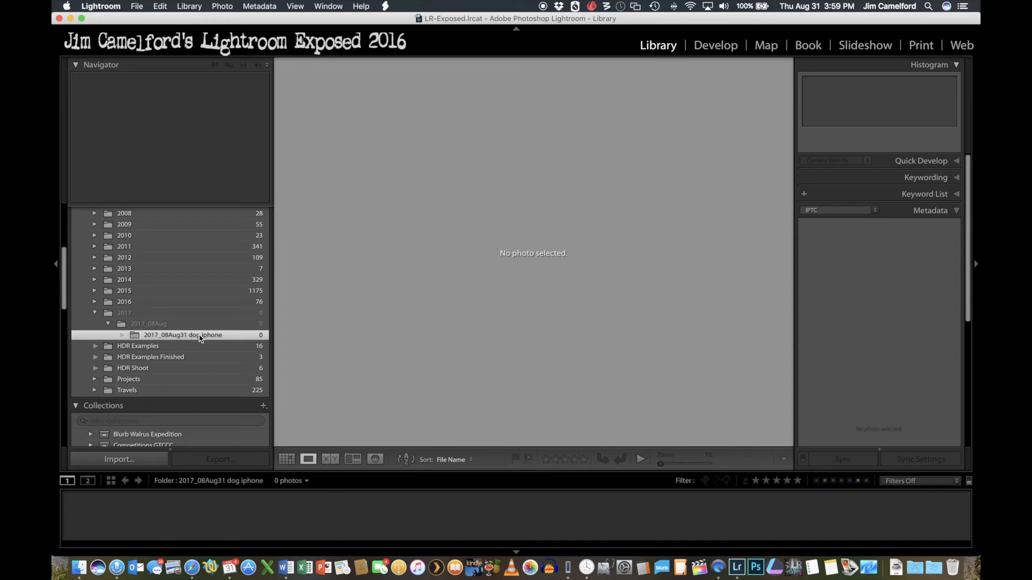
right_click(199, 337)
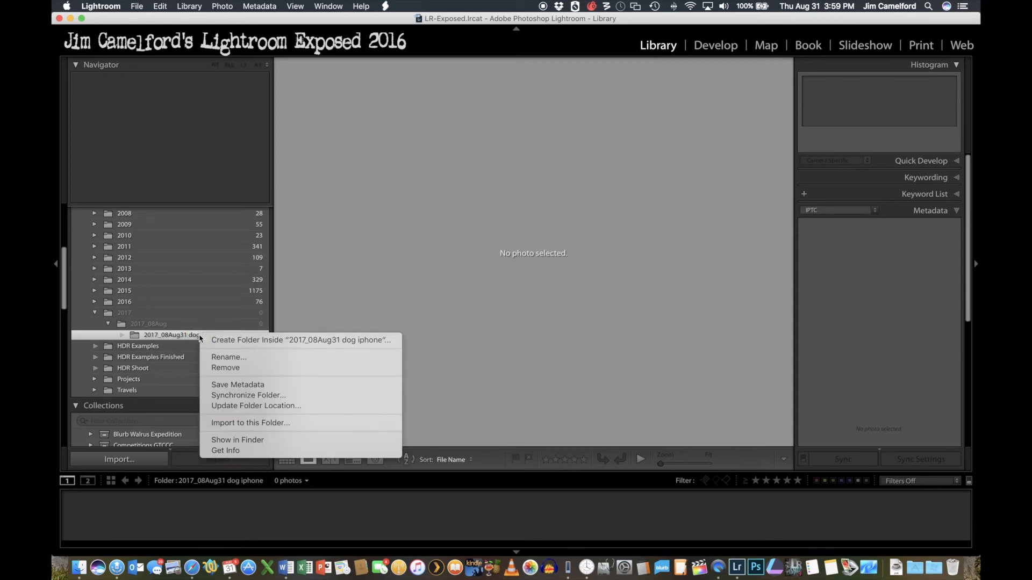
click(228, 424)
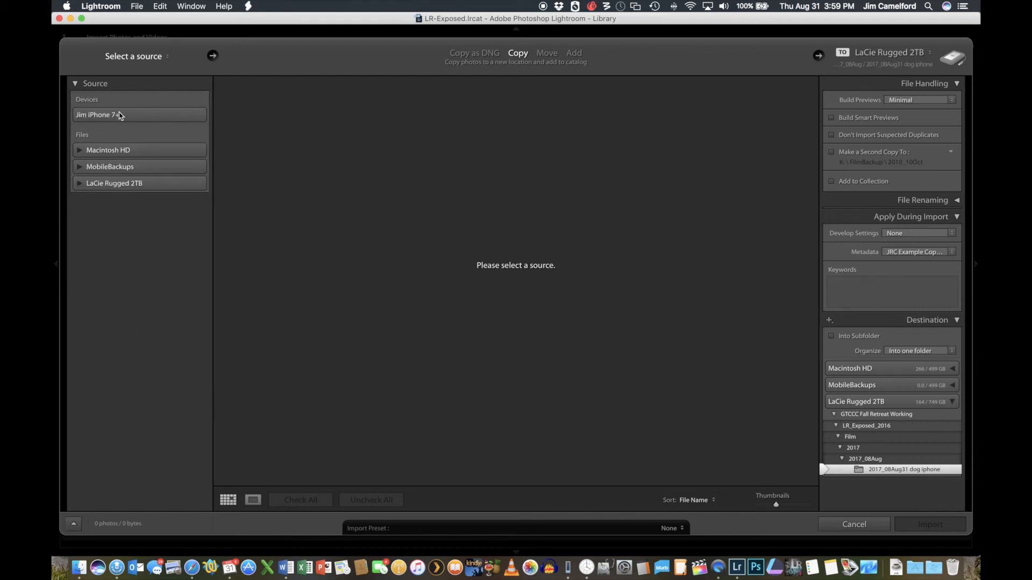
click(119, 115)
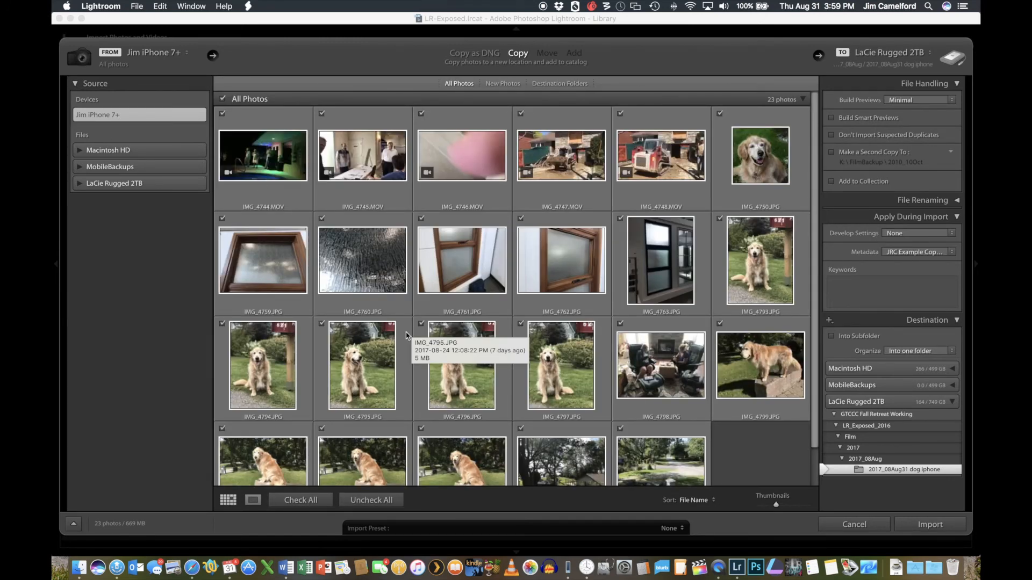
- Import only IMG_4798 through IMG_4804 from the iPhone with Copy, and show the imported photos in Grid view
click(369, 500)
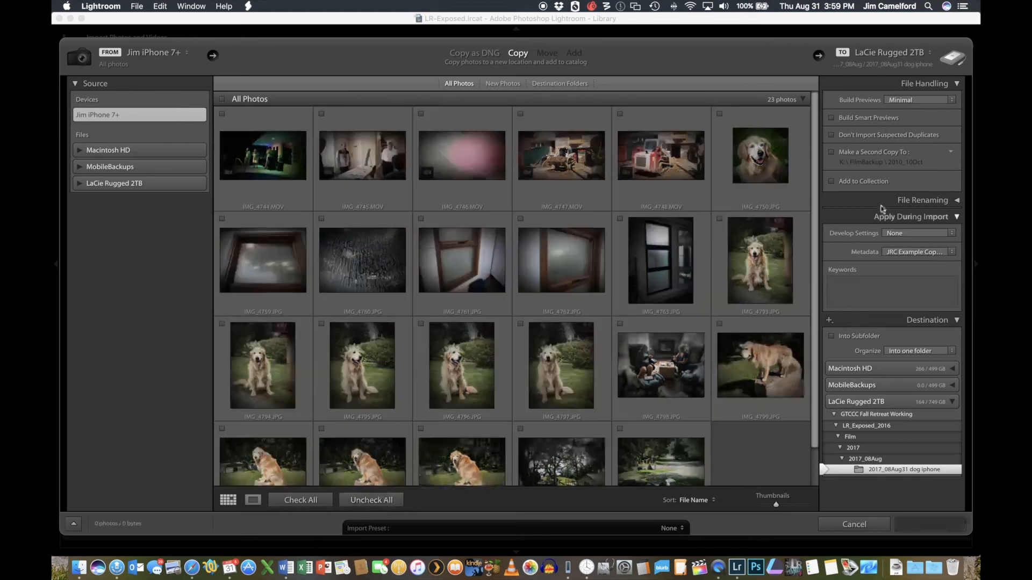
scroll(809, 247, down, 2)
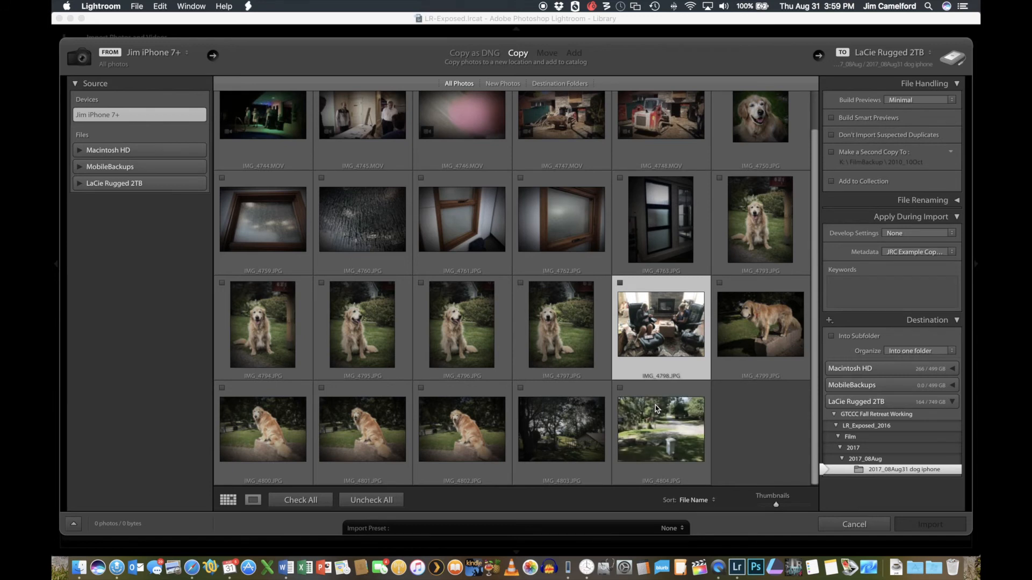
shift+click(655, 423)
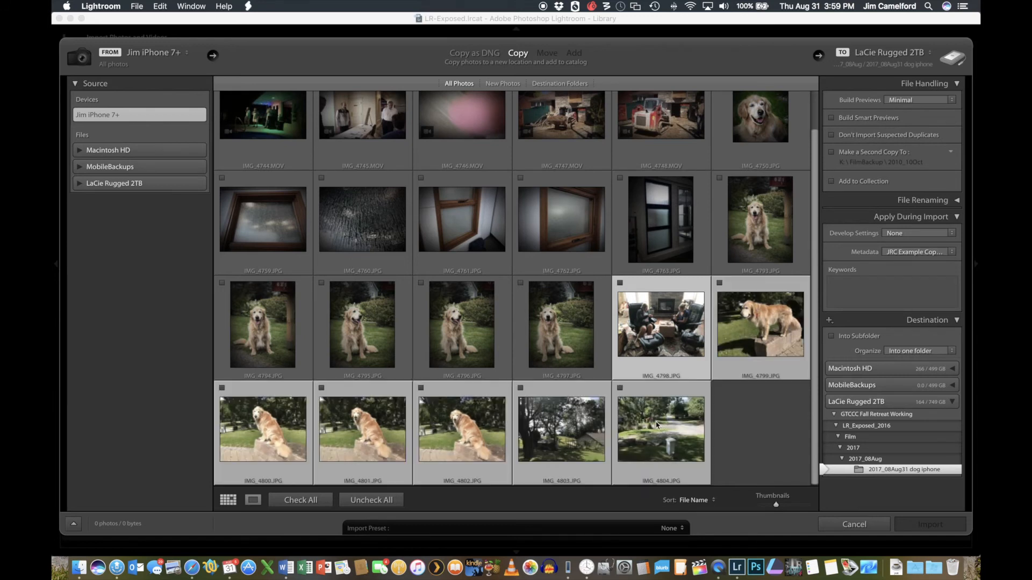
click(620, 283)
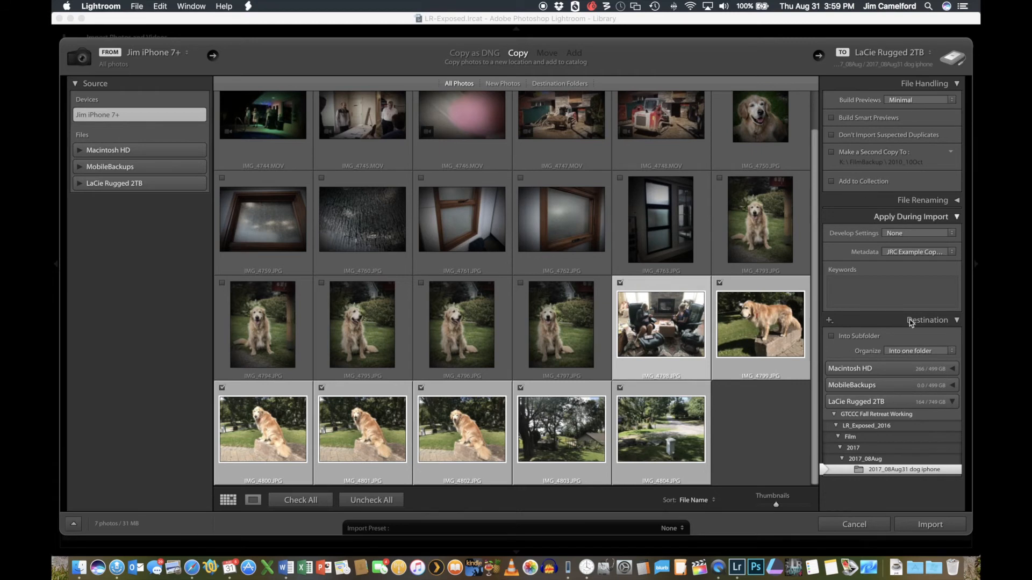
click(939, 526)
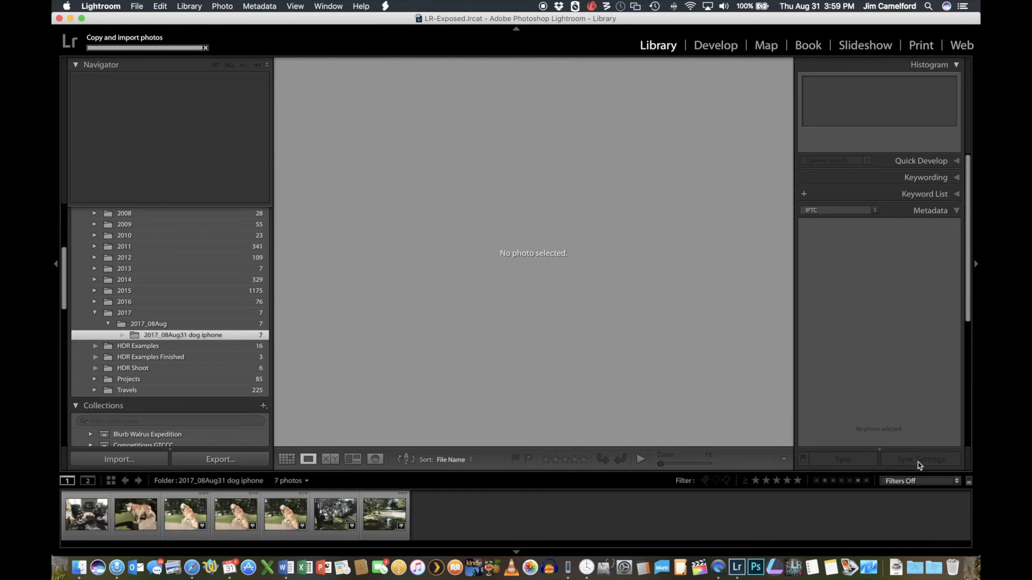
click(90, 523)
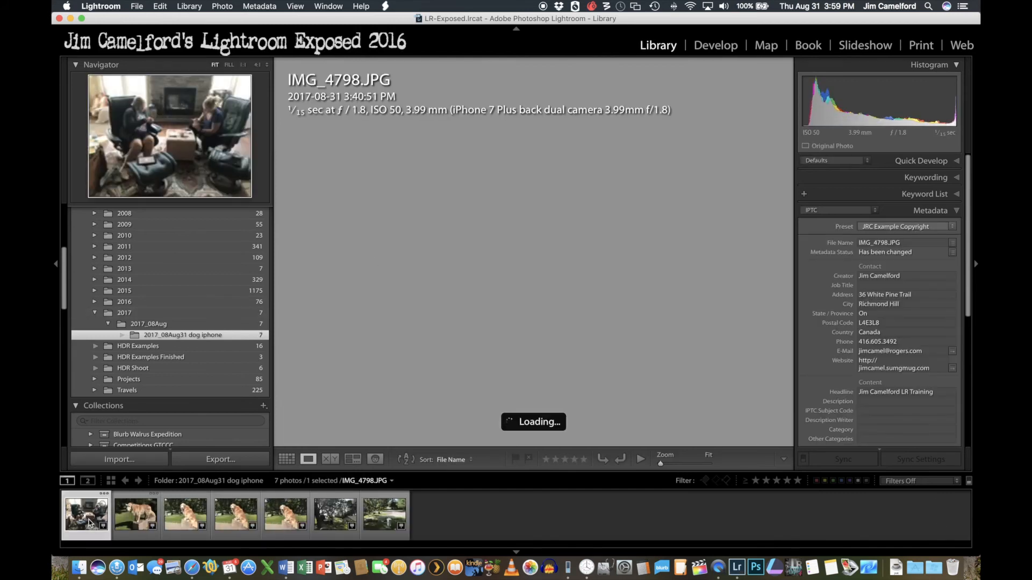
key(g)
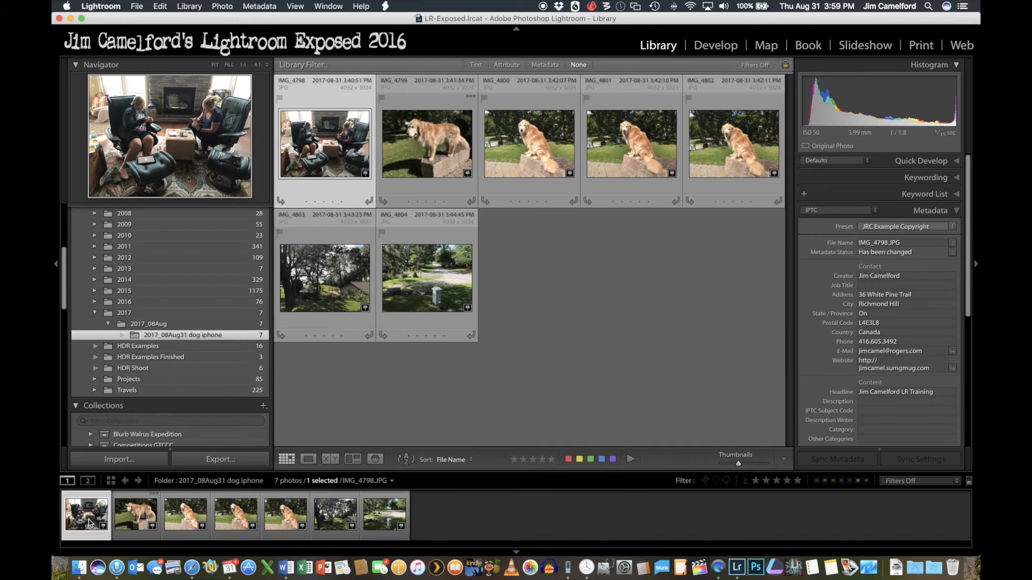
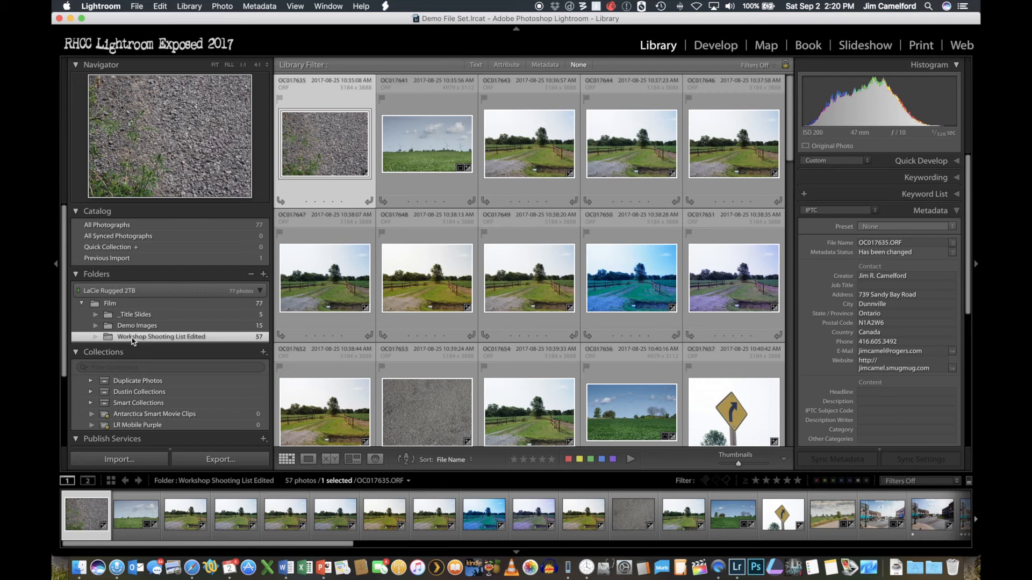
- Open the recent catalog LR-Exposed.lrcat from GTCCC Fall Retreat Working/LR_Exposed_2016 on the LaCie Rugged 2TB drive
scroll(773, 112, down, 2)
scroll(752, 102, up, 2)
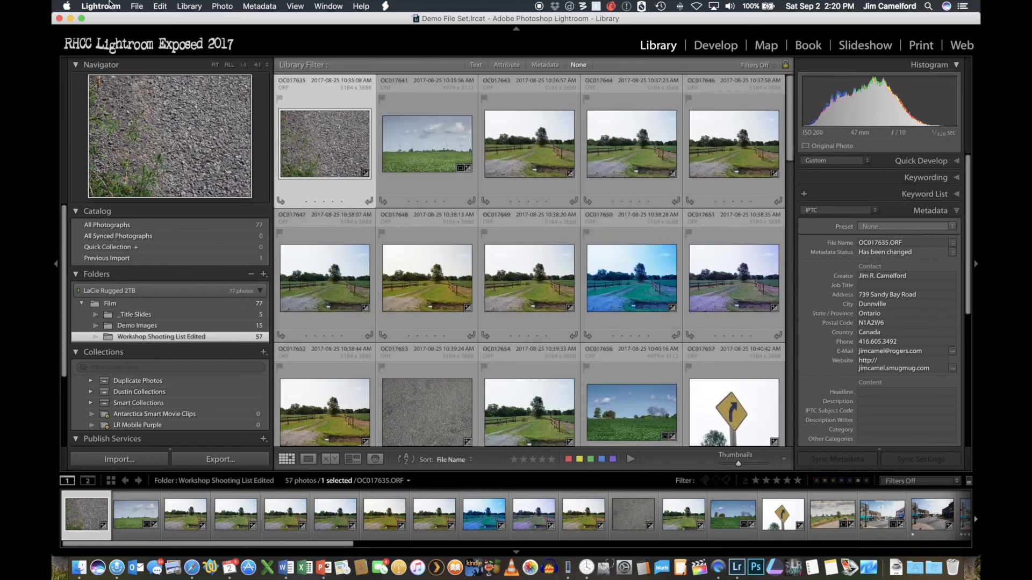
click(137, 6)
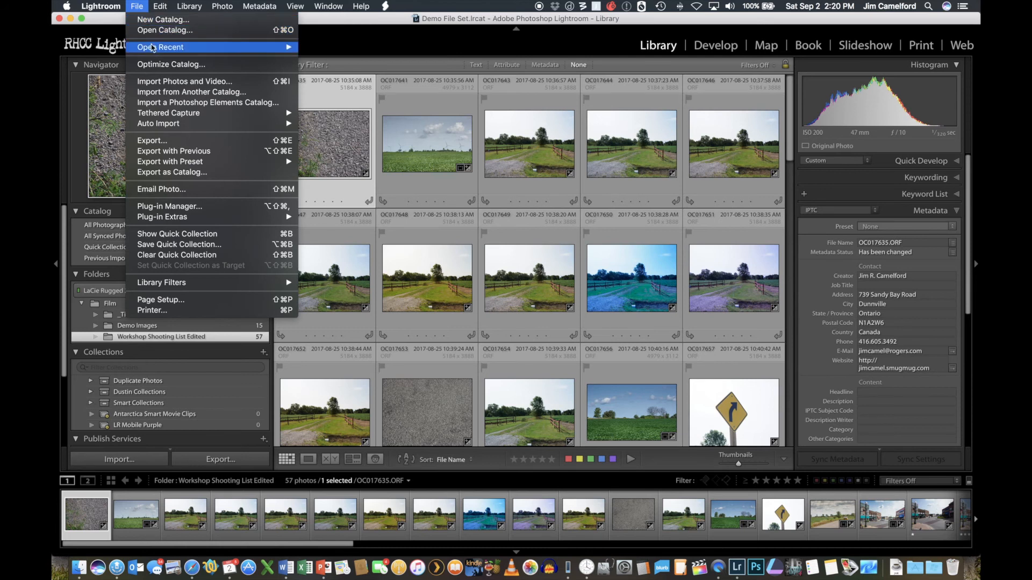
mouse_move(154, 47)
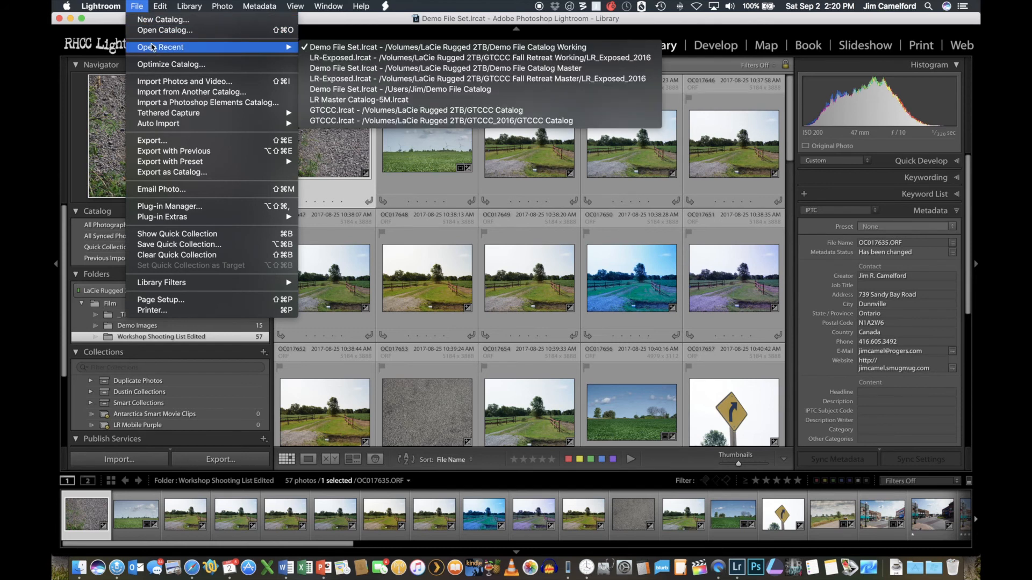
click(367, 58)
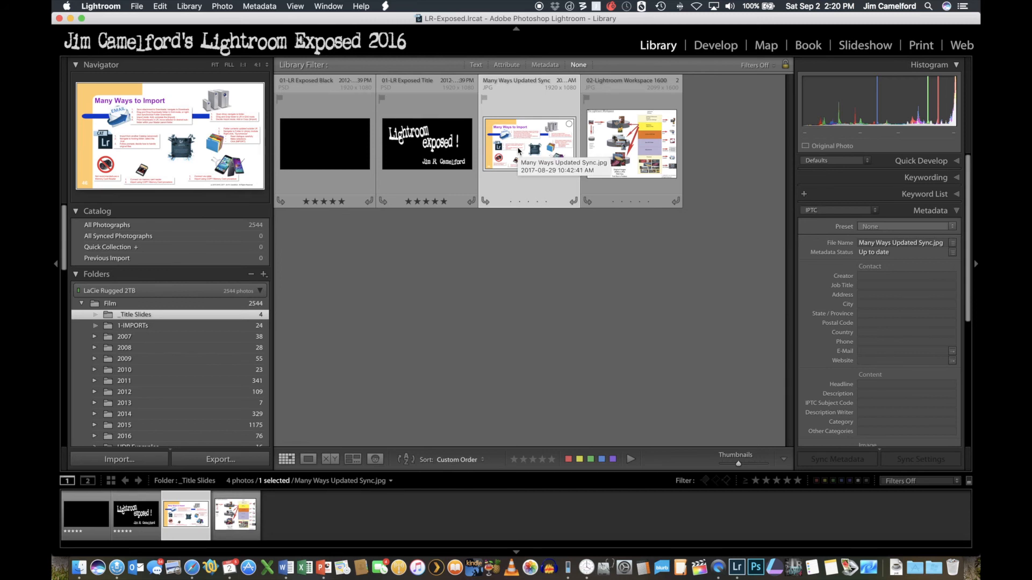
- Start an import from another catalog, using Demo File Set.lrcat in the Demo File Catalog Working folder on LaCie Rugged 2TB
click(135, 6)
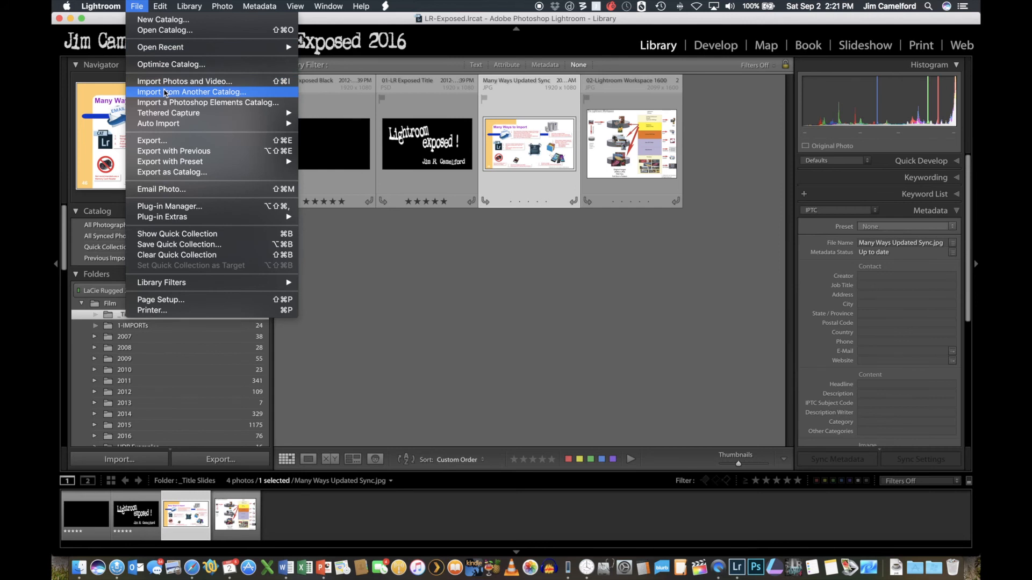
click(165, 93)
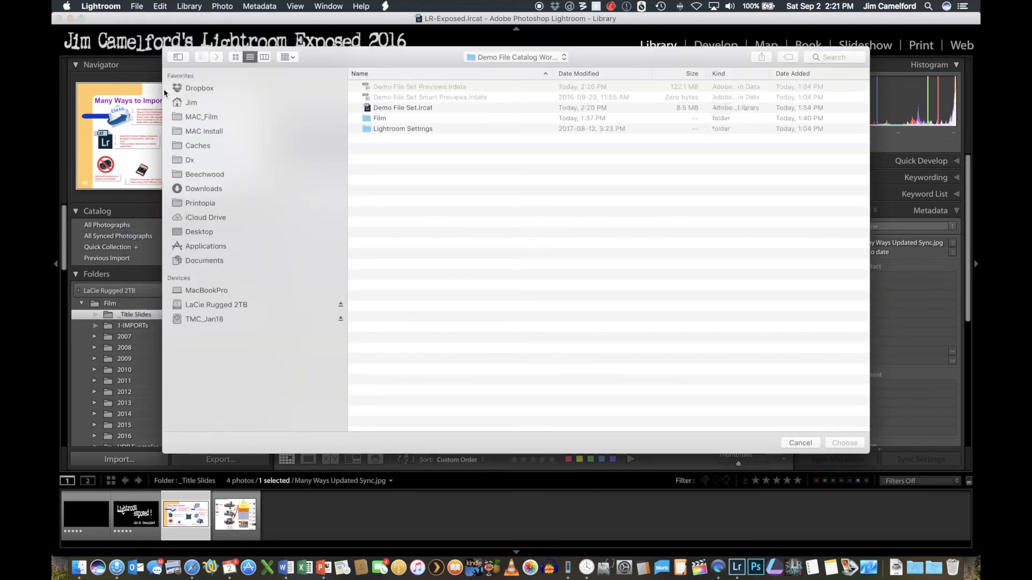
click(214, 305)
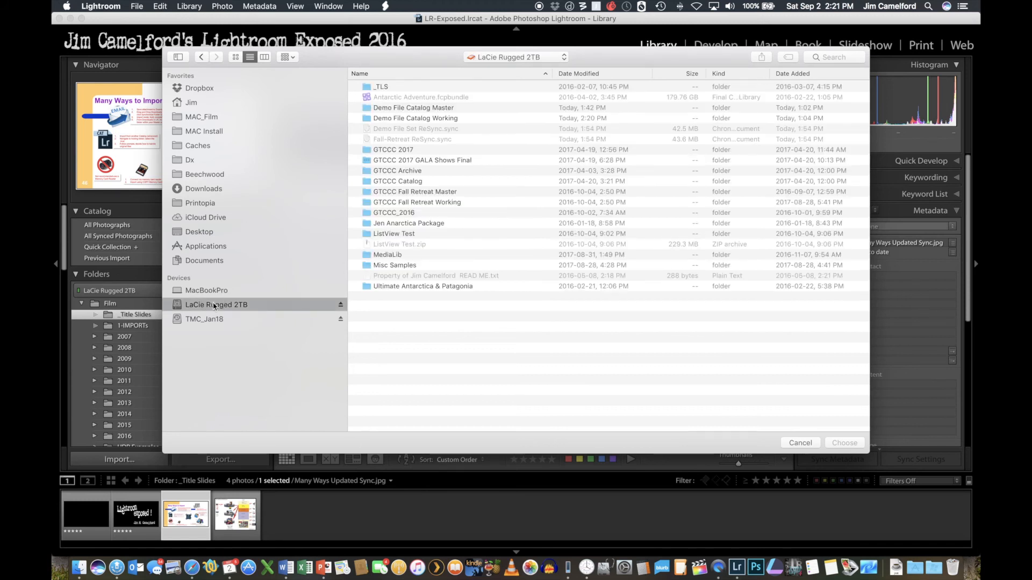
double_click(434, 119)
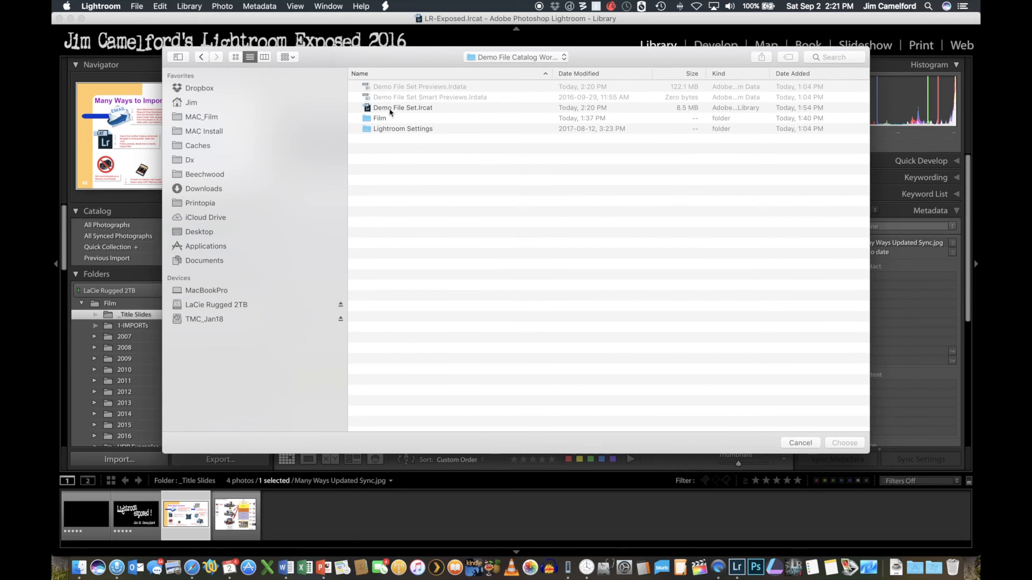
click(391, 109)
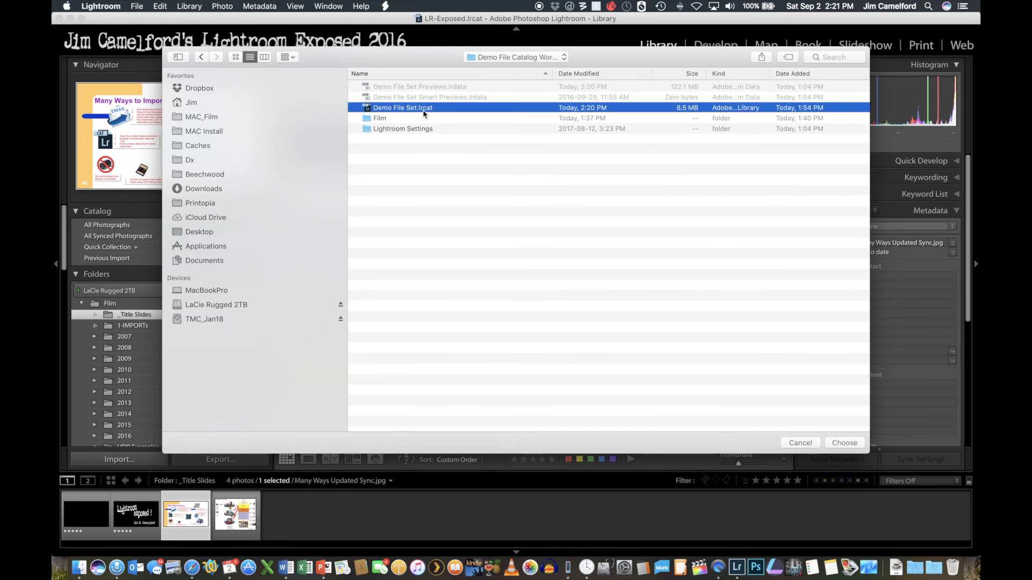
click(856, 441)
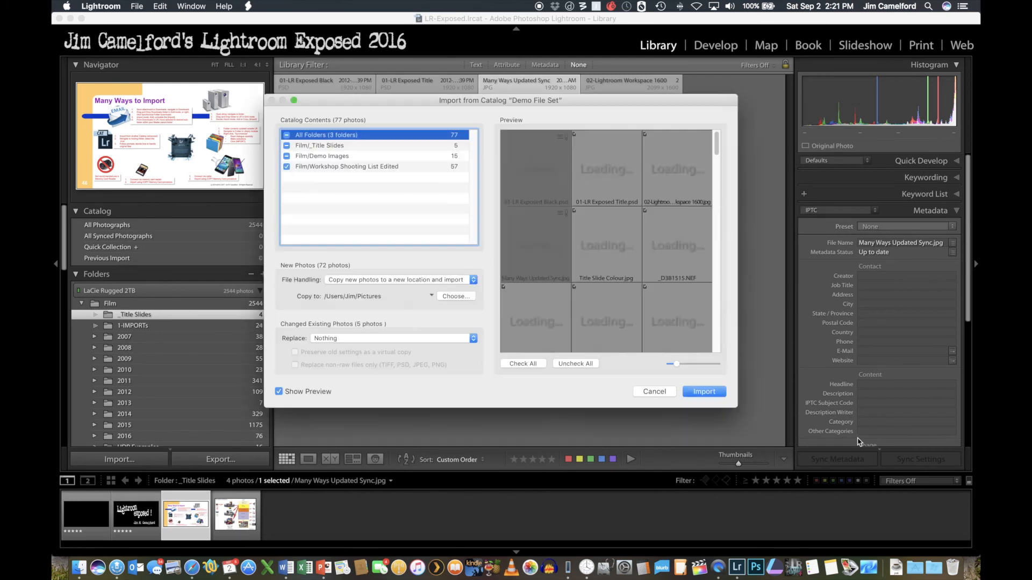
- Exclude all folders from the catalog import, and include only OC017635 through OC017657 from Film/Workshop Shooting List Edited
drag(363, 100, 348, 94)
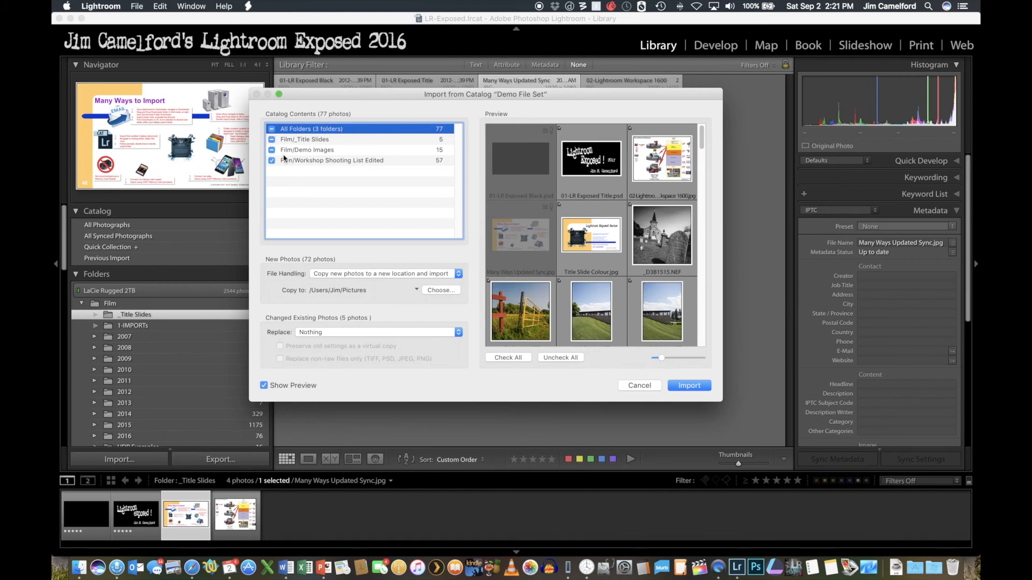
click(271, 129)
click(301, 161)
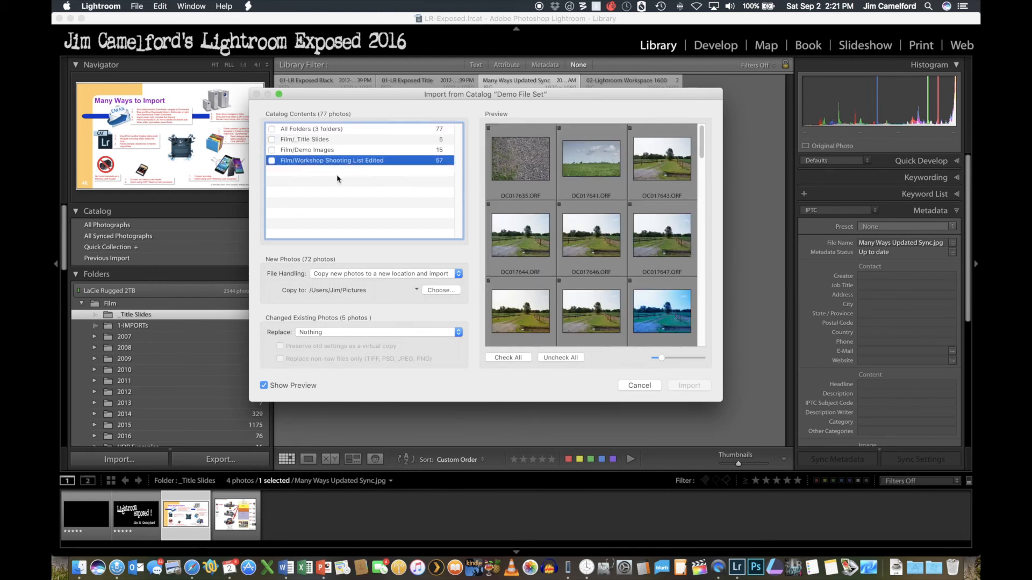
click(531, 165)
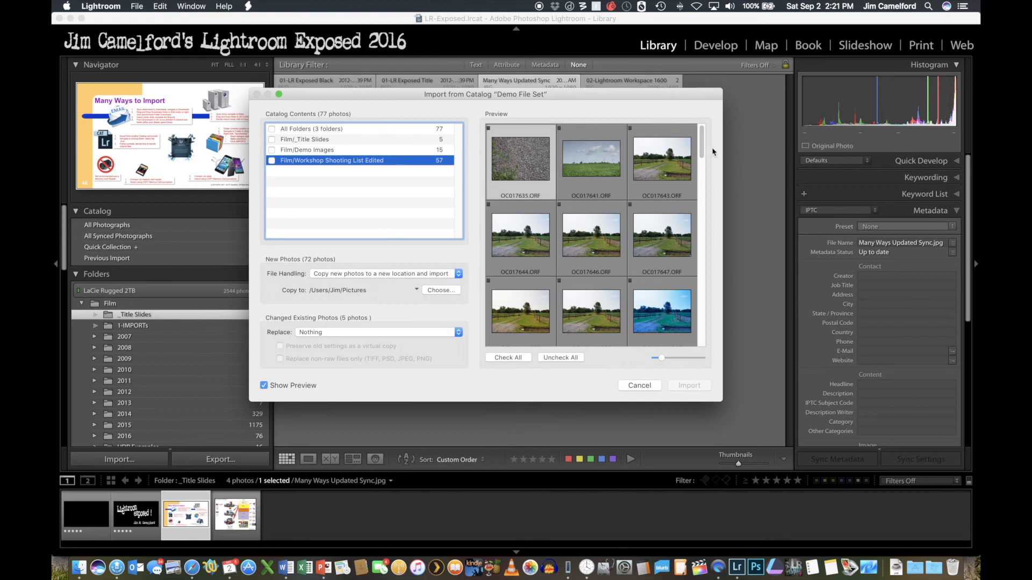
drag(702, 141, 702, 179)
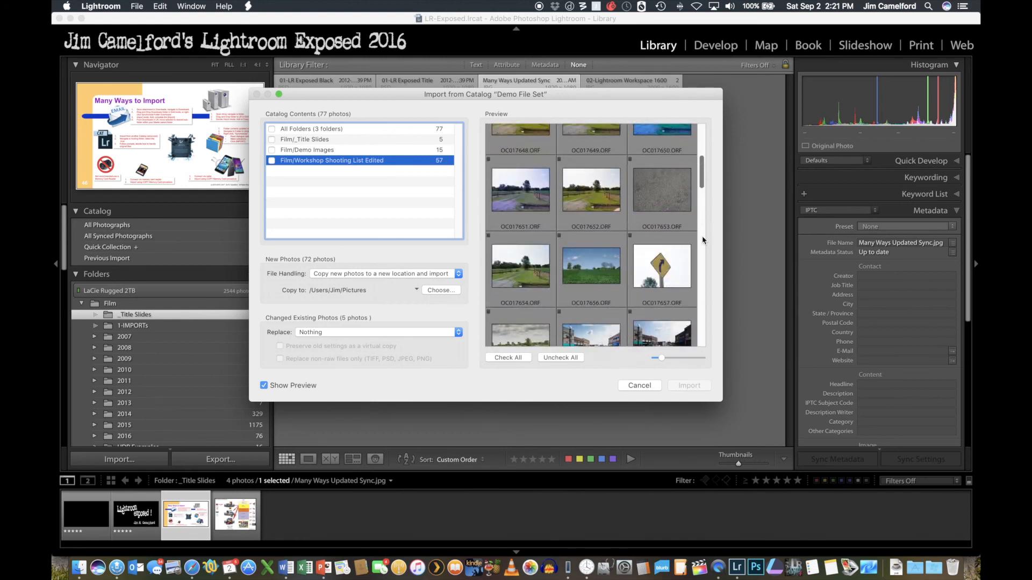
shift+click(663, 267)
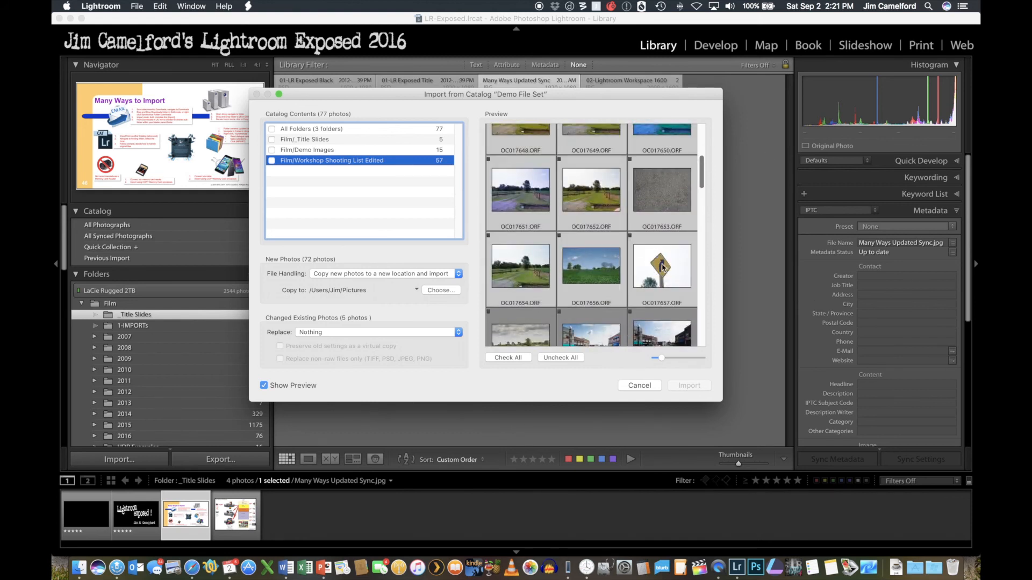
click(631, 235)
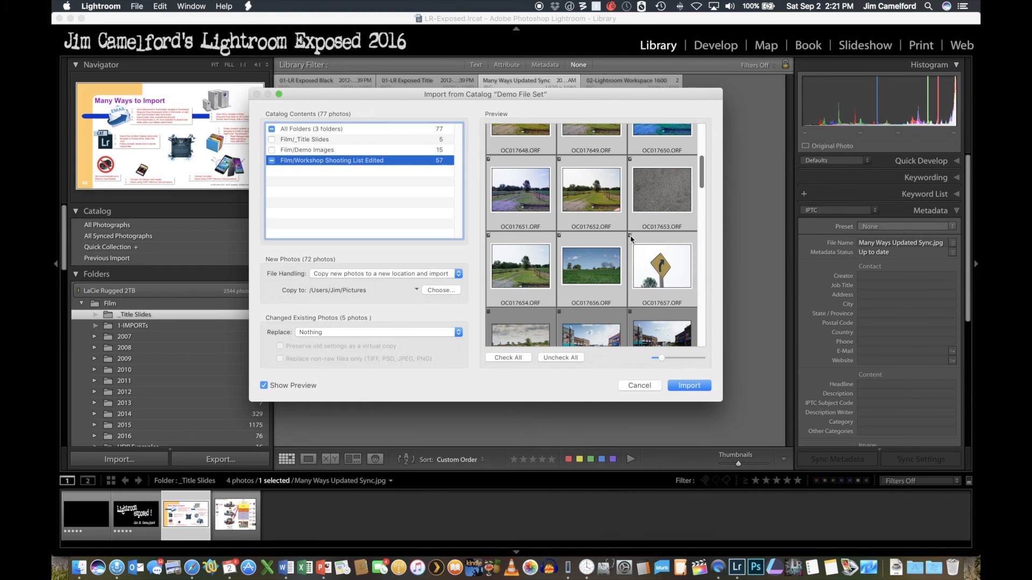
- Keep file handling on copying new photos to a new location, and browse to GTCCC Fall Retreat Working/LR_Exposed_2016/Film on LaCie Rugged 2TB
click(330, 274)
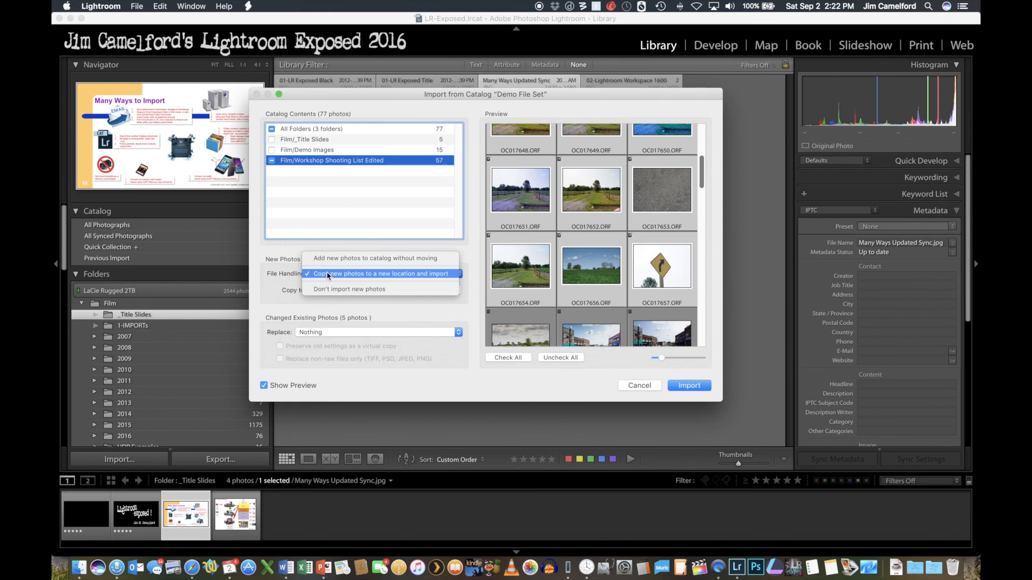
click(328, 275)
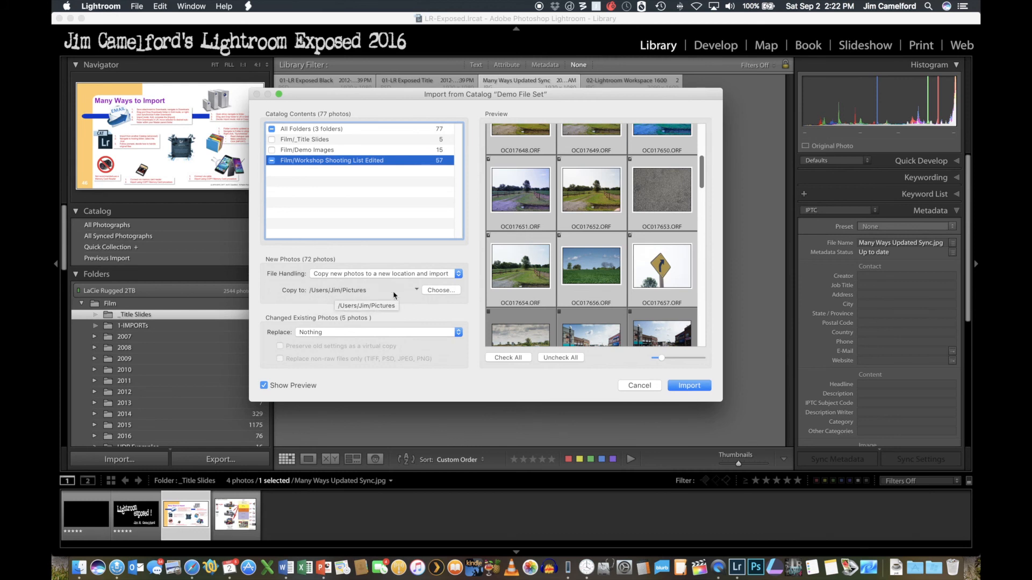
click(439, 291)
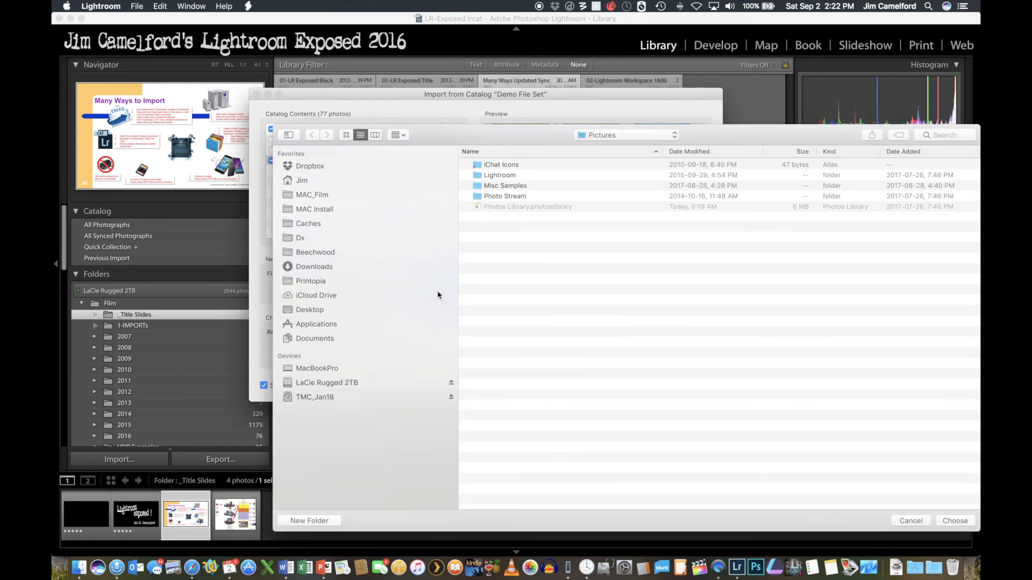
click(341, 382)
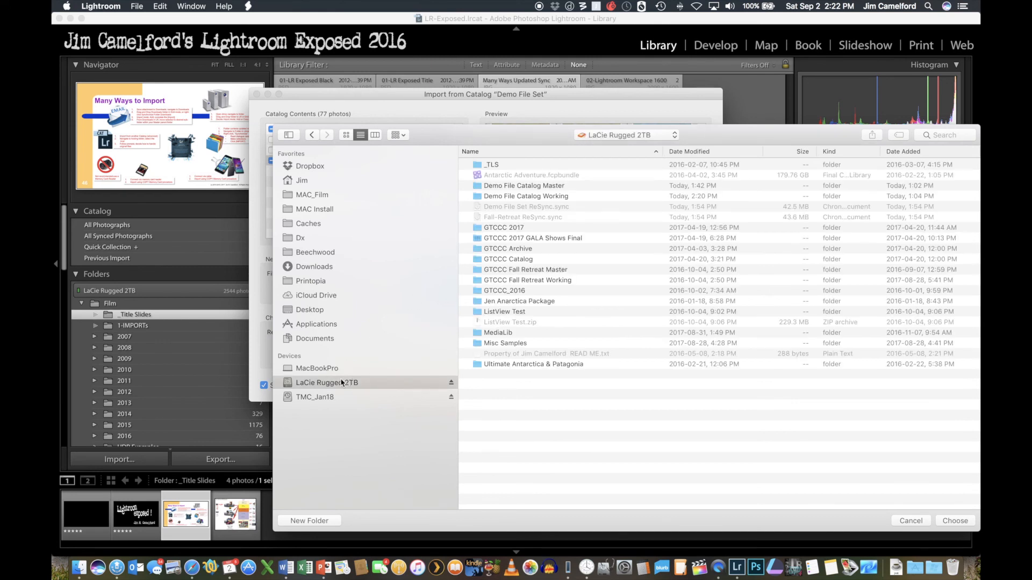
double_click(507, 280)
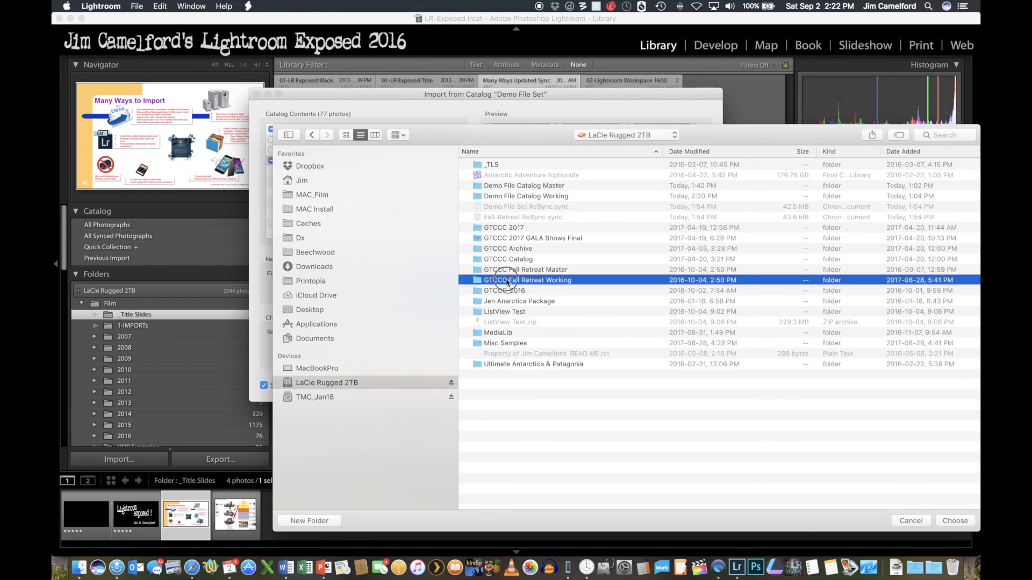
double_click(477, 164)
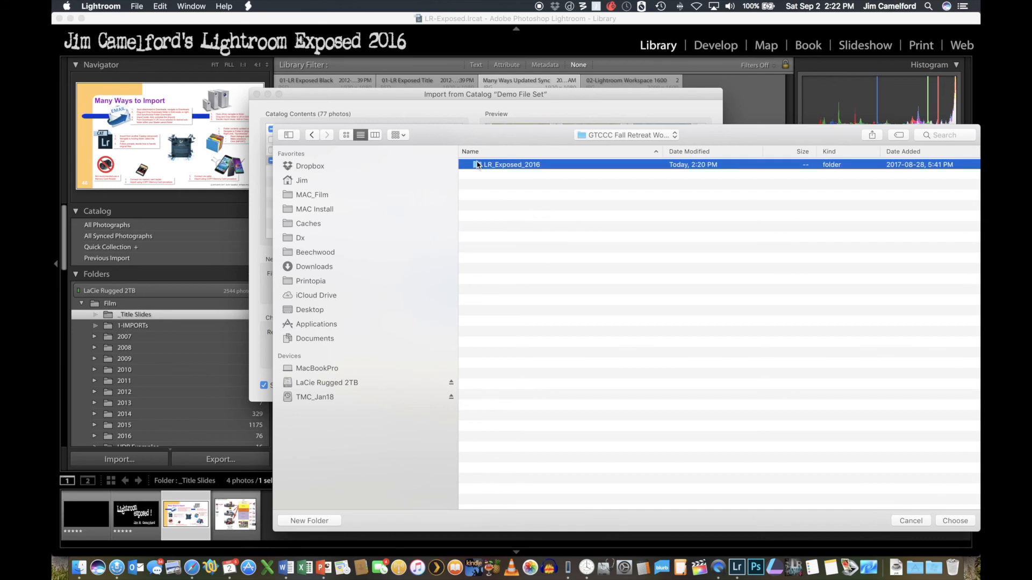
double_click(478, 189)
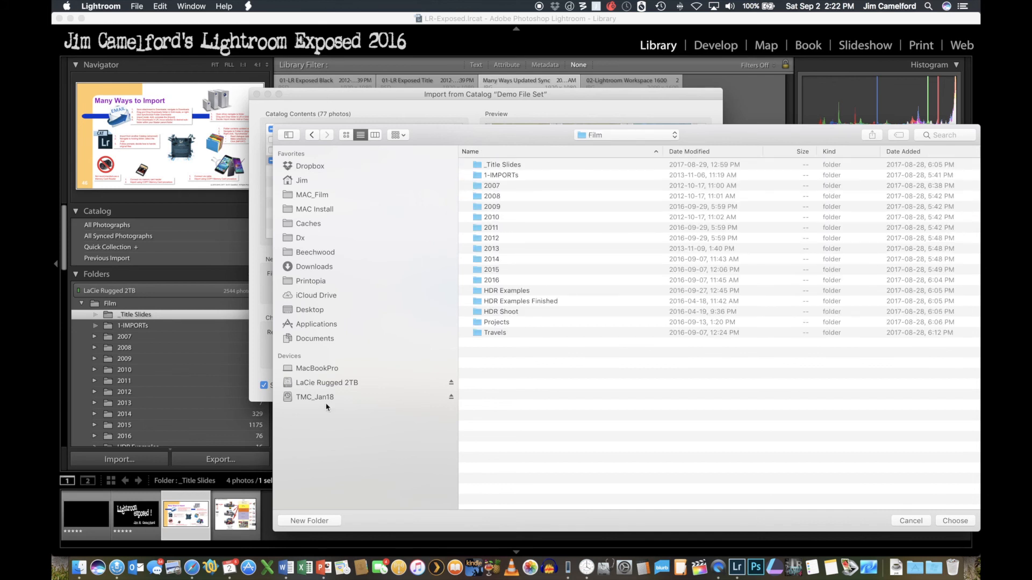
- Create a destination folder named "_Copied from Demo" inside Film and import the chosen photos into it
click(313, 522)
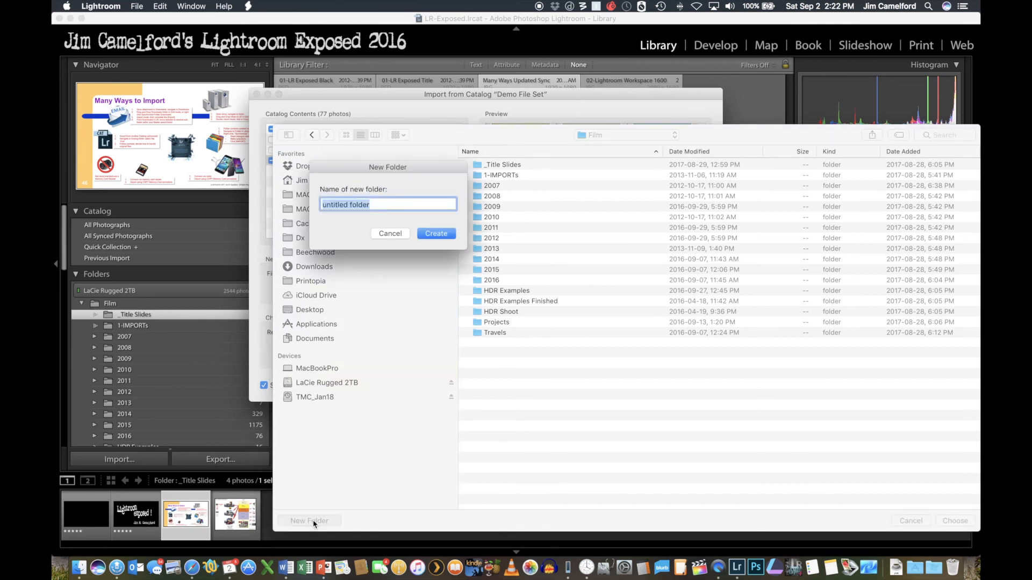
text(_Copioed)
key(BackSpace)
key(BackSpace)
key(BackSpace)
text(ed from Demo)
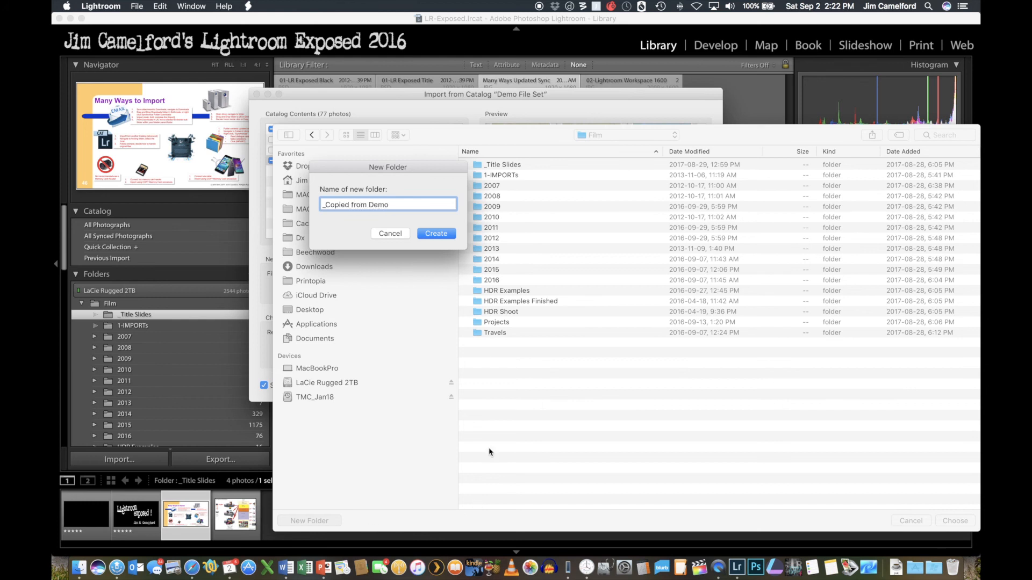
click(436, 233)
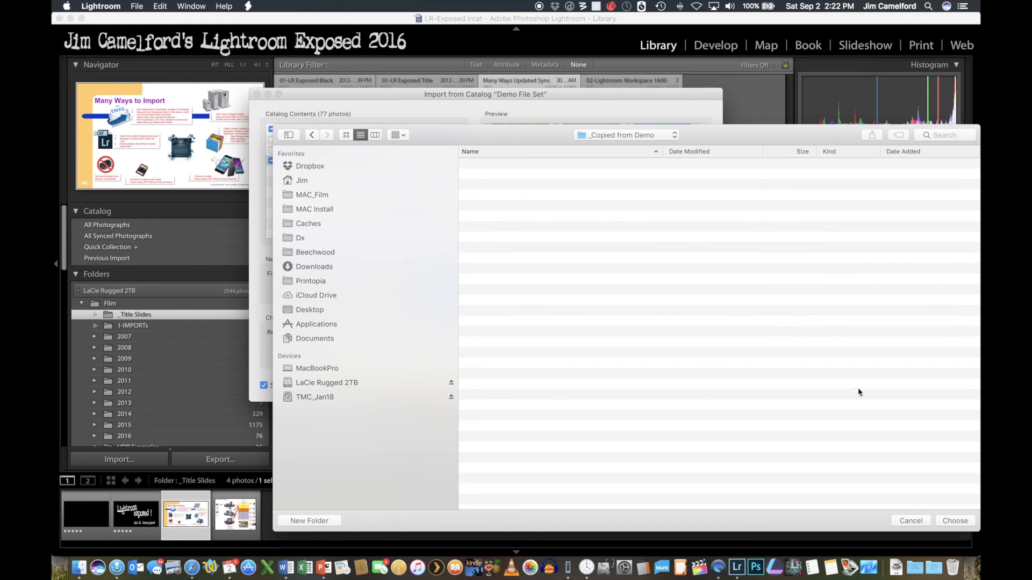
click(955, 521)
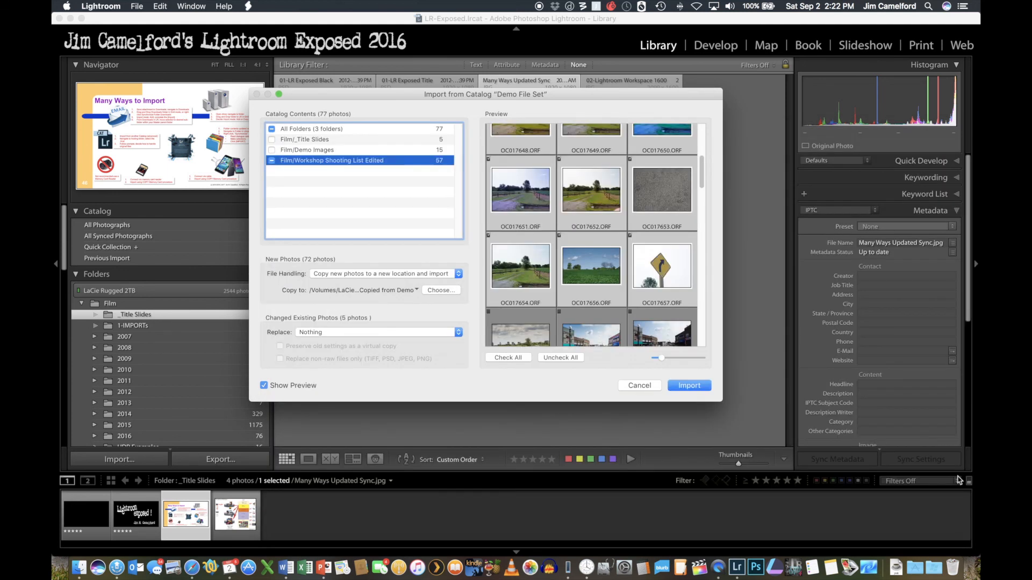
click(689, 386)
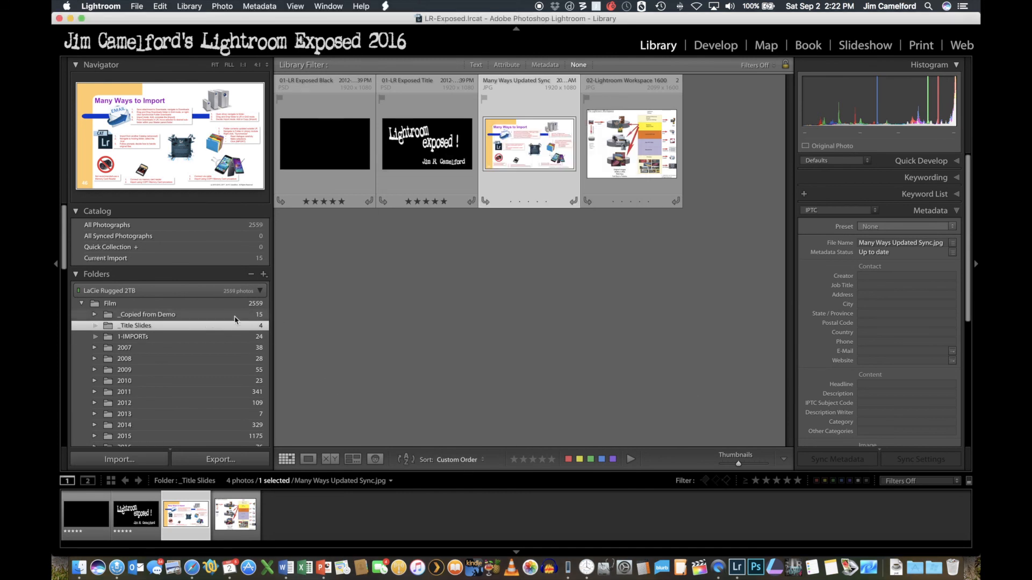
- Show the photos in the "_Copied from Demo" folder and expand its subfolders down to Workshop Shooting List Edited
click(166, 316)
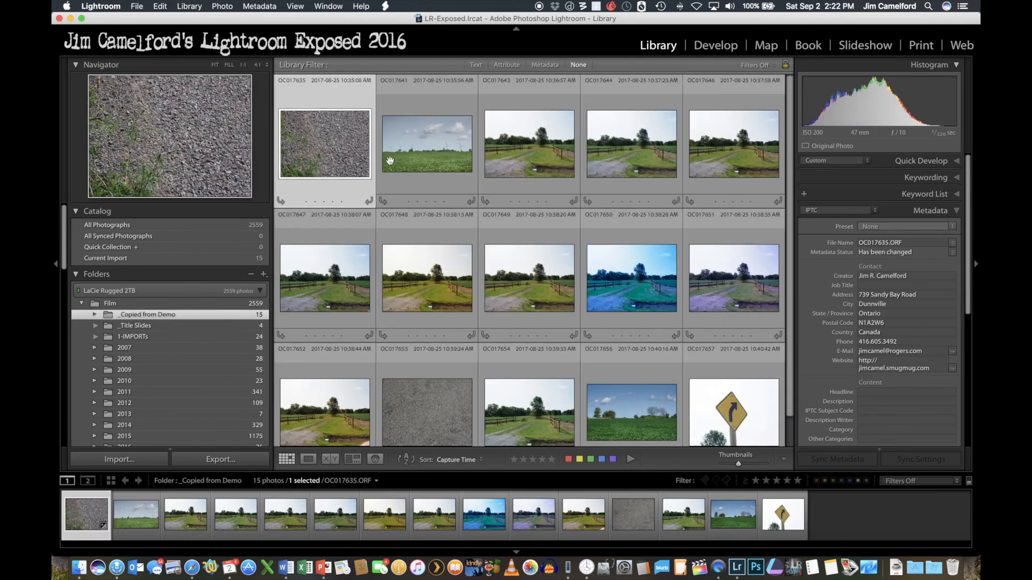
drag(790, 150, 783, 45)
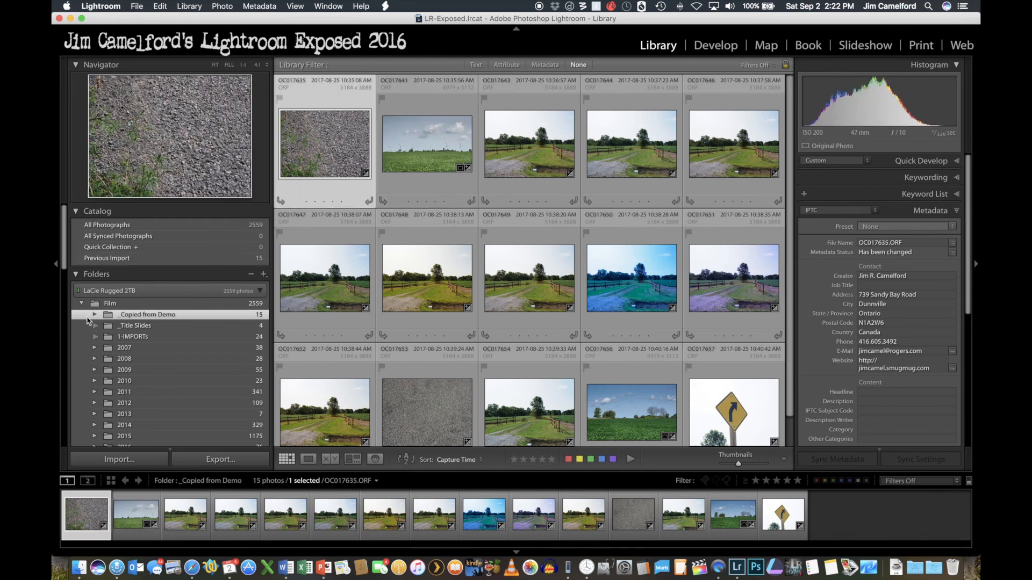
click(94, 315)
click(108, 326)
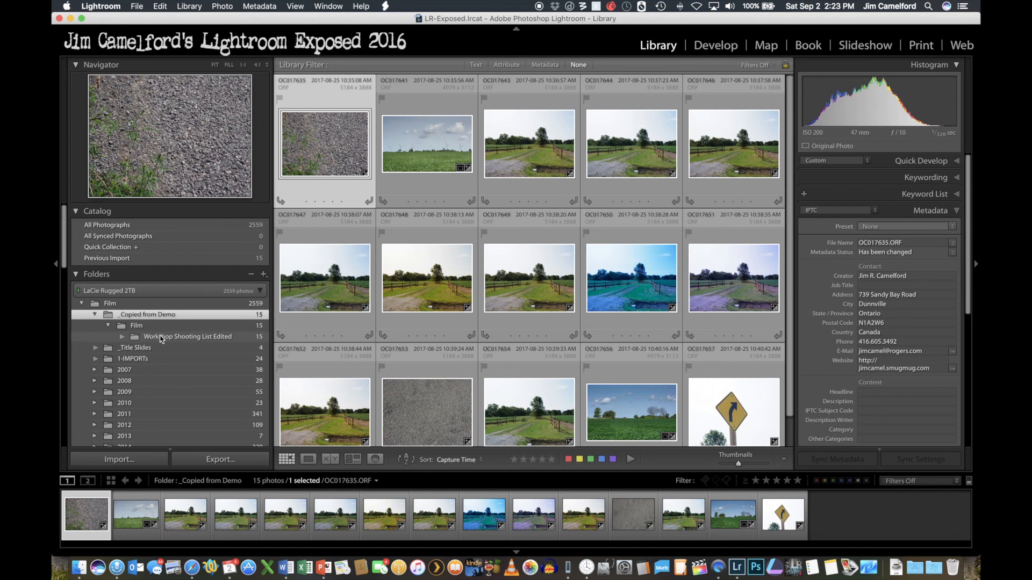
- Rename the Workshop Shooting List Edited folder under "_Copied from Demo" to "2017 Working Images Copied"
click(155, 338)
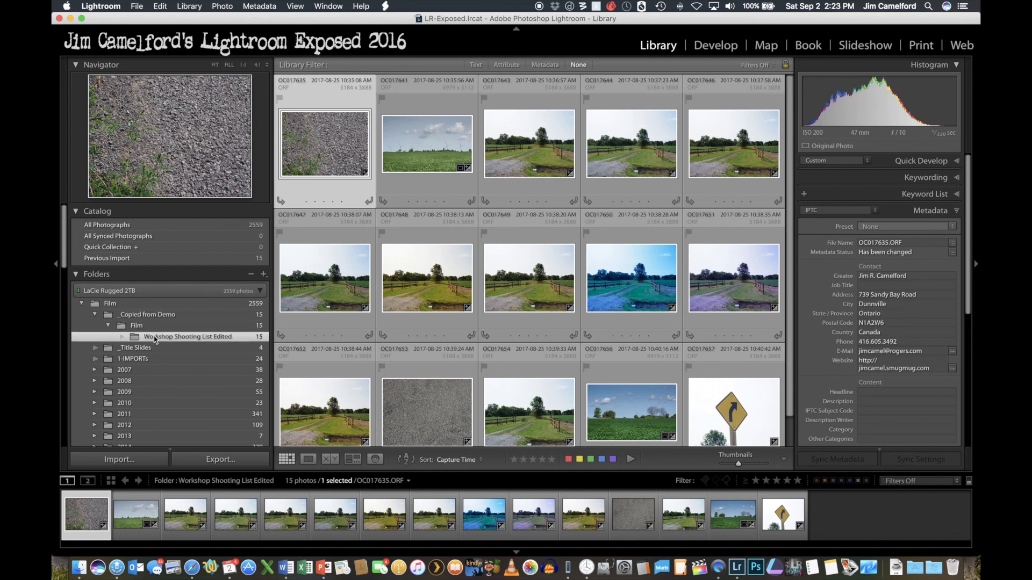
right_click(155, 338)
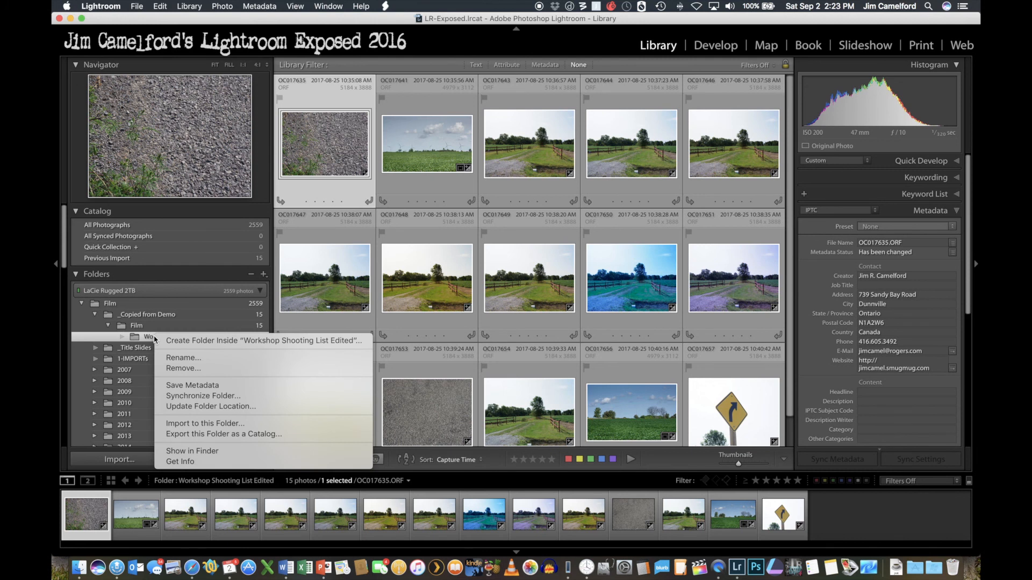
click(178, 358)
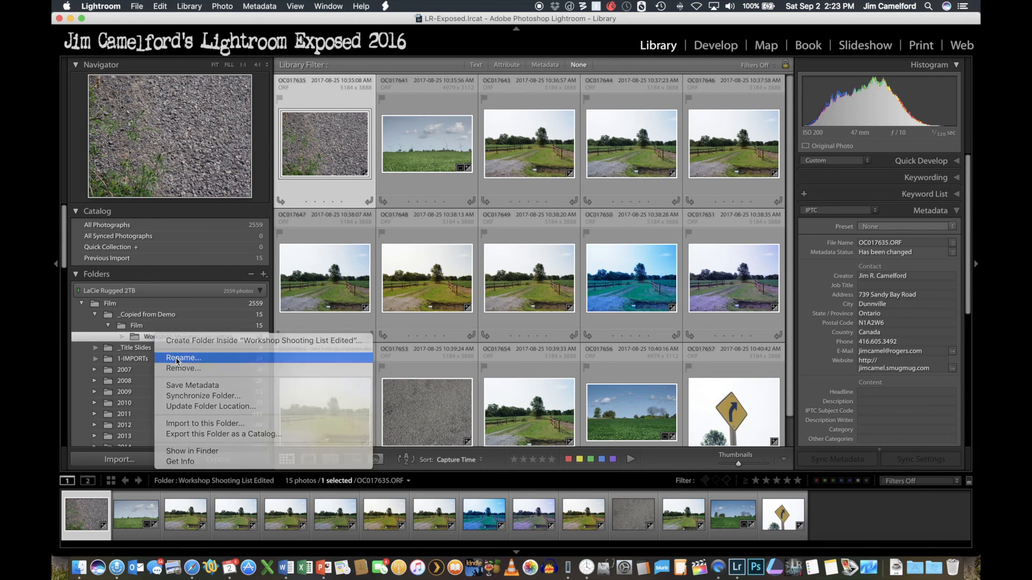
text(2017)
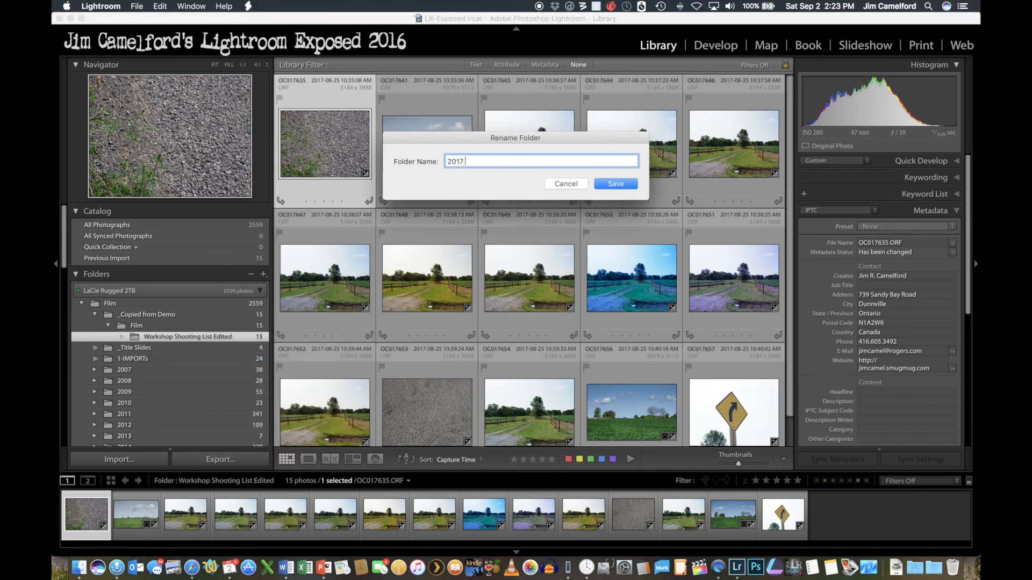
text( Working Images Copied)
key(Return)
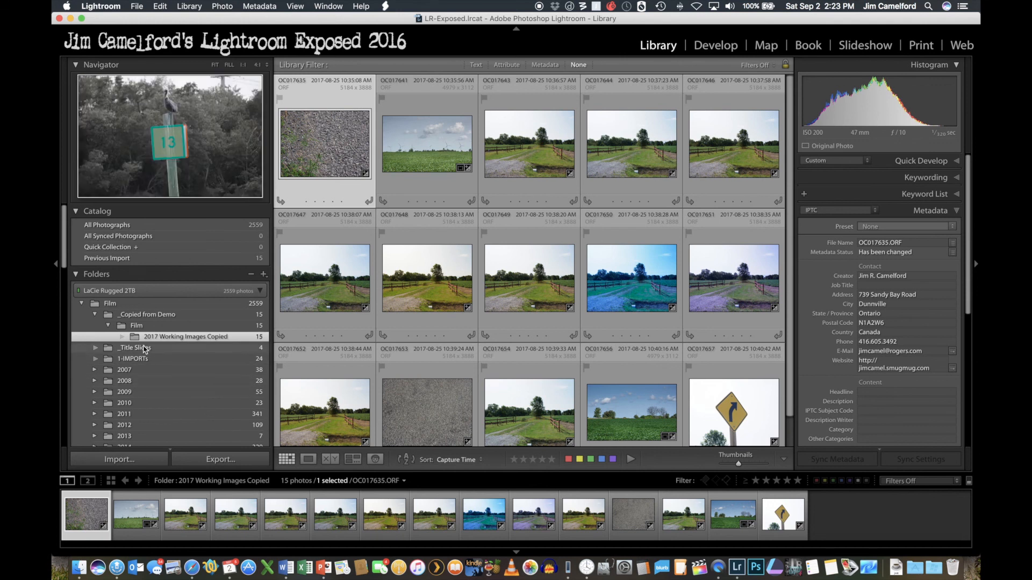
- Move the "2017 Working Images Copied" folder directly into the top-level Film folder and locate it in the folder list
drag(133, 336, 108, 306)
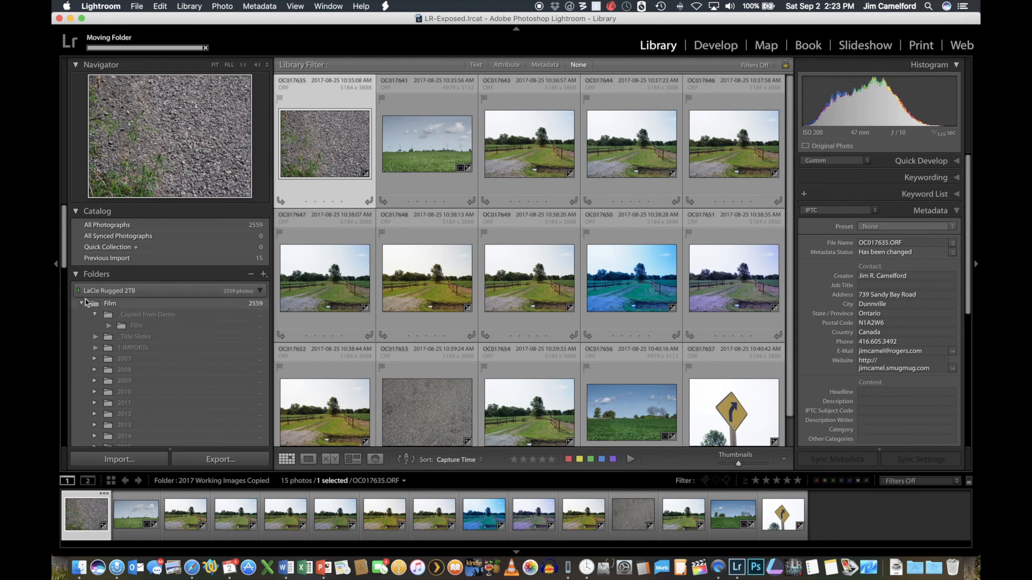
scroll(151, 416, down, 3)
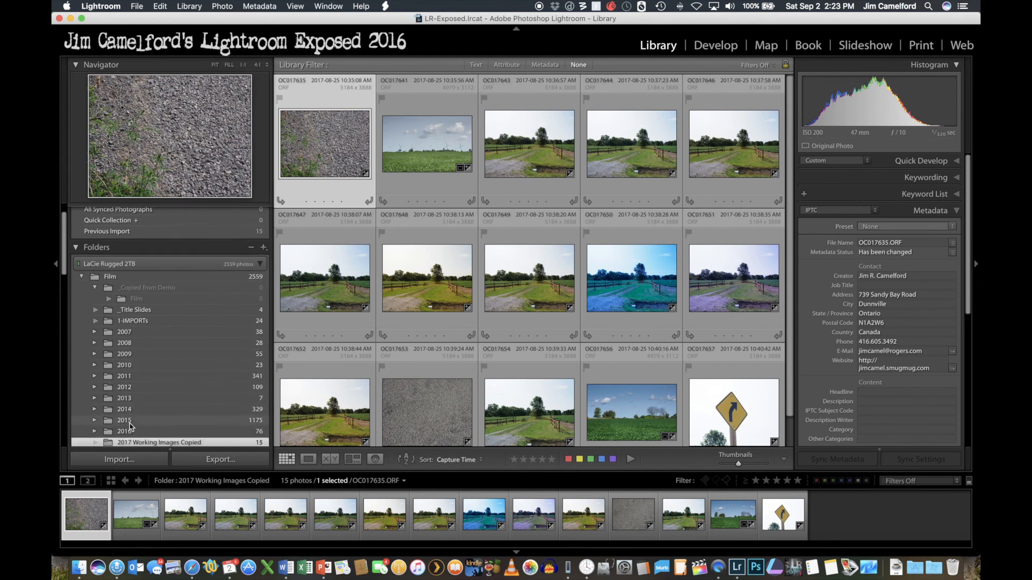
scroll(150, 429, down, 1)
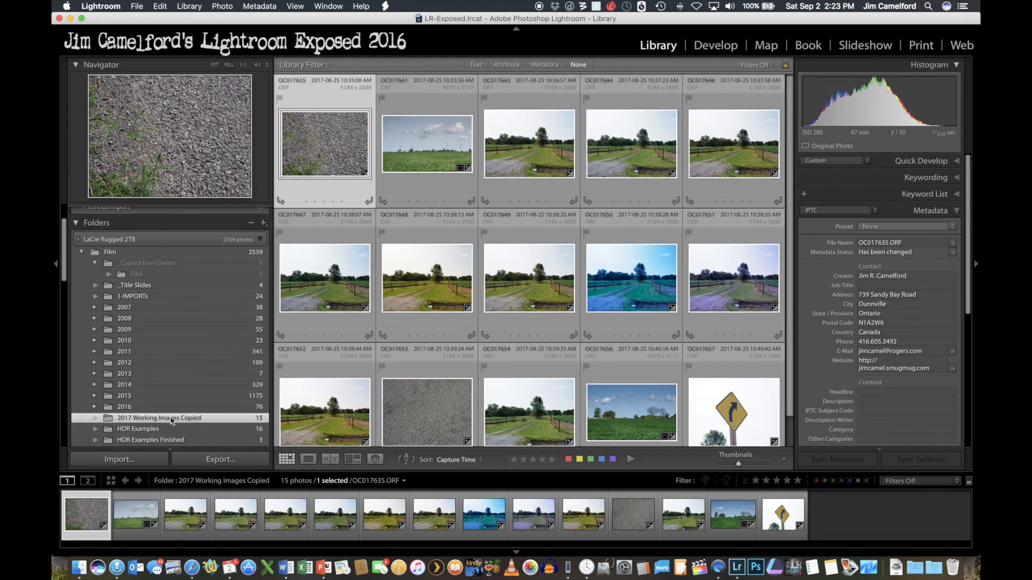